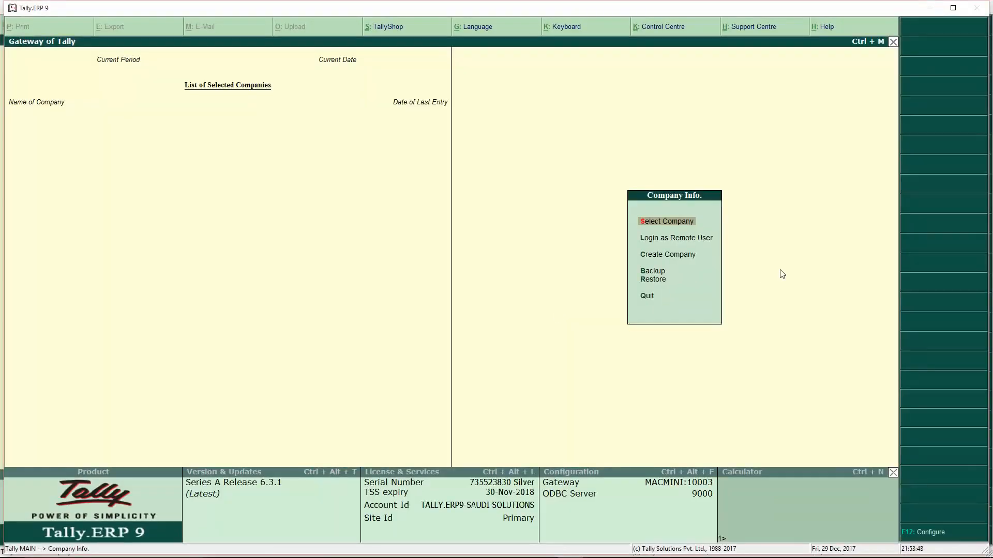
- Create a company named SAUDI TRADING CO. and pick Saudi Arabia from the List of Countries
{"action": "key", "text": "Down"}
{"action": "key", "text": "Down"}
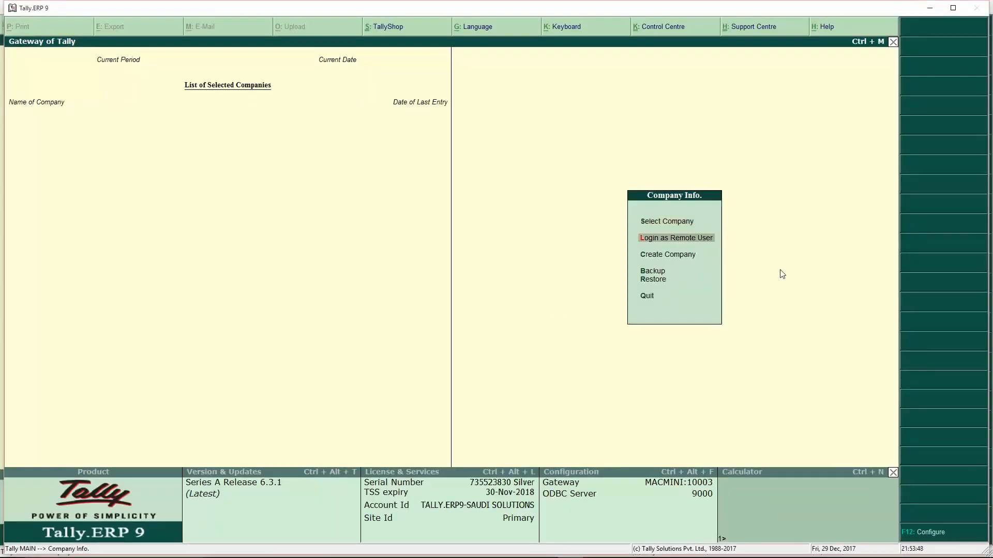
{"action": "key", "text": "Return"}
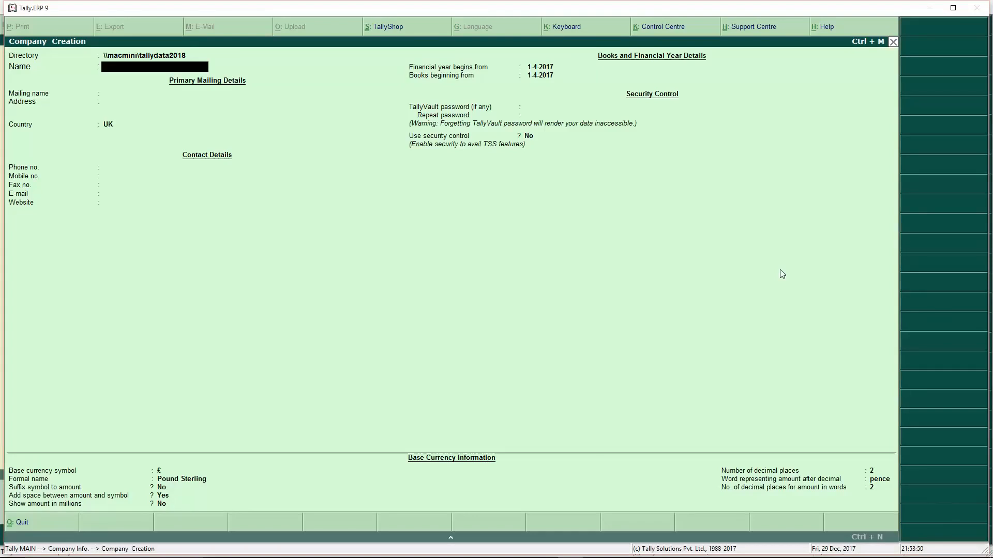
{"action": "type", "text": "SAUDI TRADING CO"}
{"action": "key", "text": "Return"}
{"action": "key", "text": "Return"}
{"action": "key", "text": "Return"}
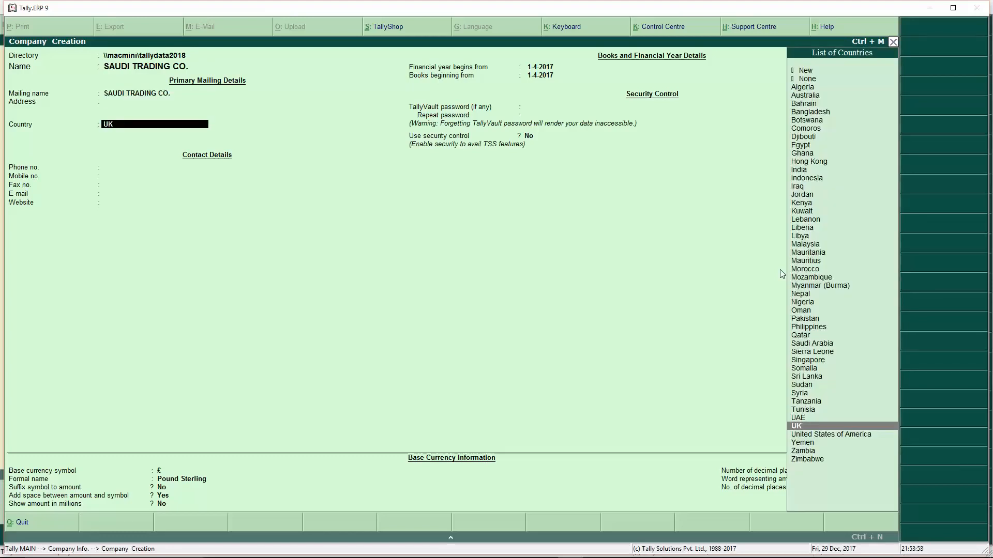
{"action": "type", "text": "SAU"}
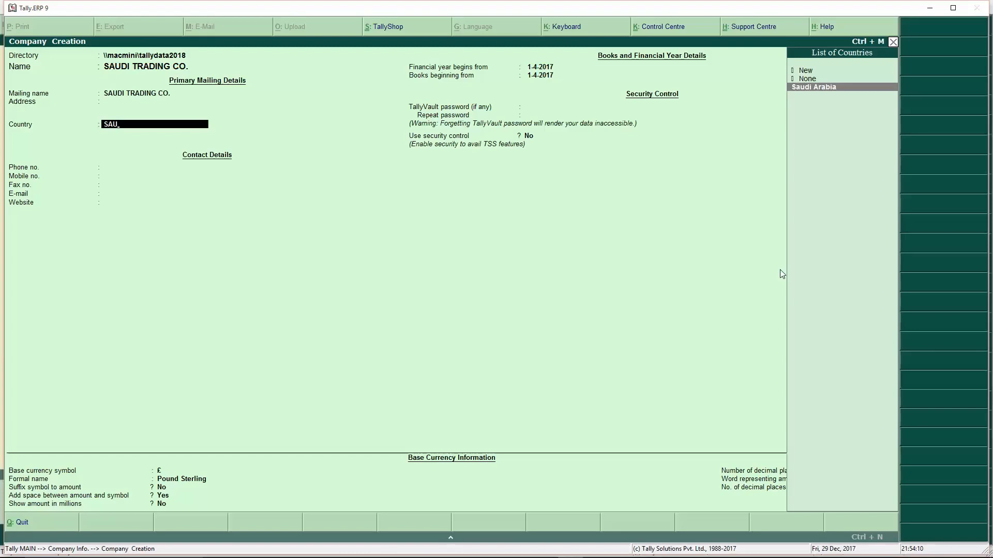
{"action": "key", "text": "Return"}
{"action": "key", "text": "Return"}
{"action": "key", "text": "Return"}
{"action": "key", "text": "Return"}
{"action": "key", "text": "Return"}
{"action": "key", "text": "Return"}
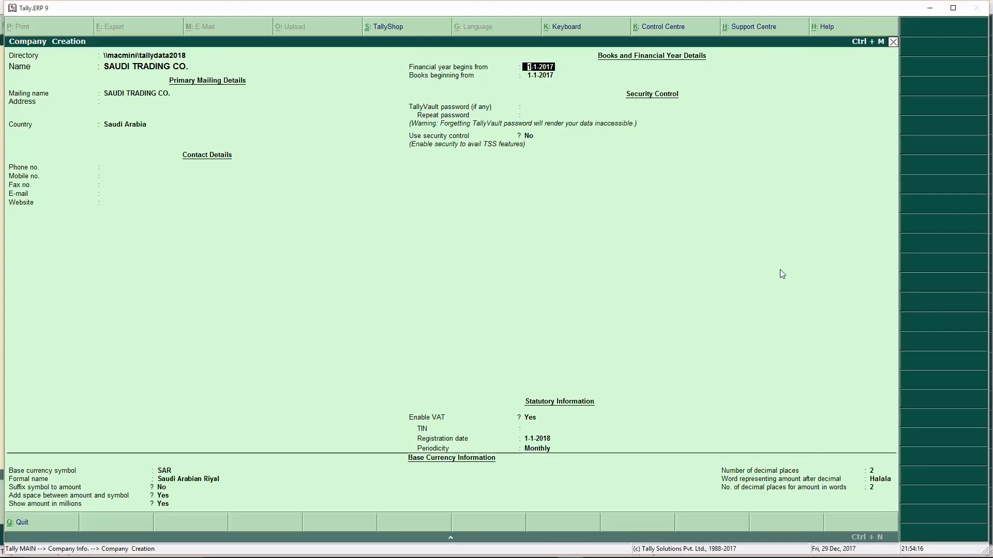
- Enter books beginning 1.1.2018, the company's VAT TIN and Quarterly periodicity, then accept the company
{"action": "type", "text": "1.1.20"}
{"action": "type", "text": "18"}
{"action": "key", "text": "Return"}
{"action": "key", "text": "Return"}
{"action": "key", "text": "Return"}
{"action": "key", "text": "Return"}
{"action": "key", "text": "Return"}
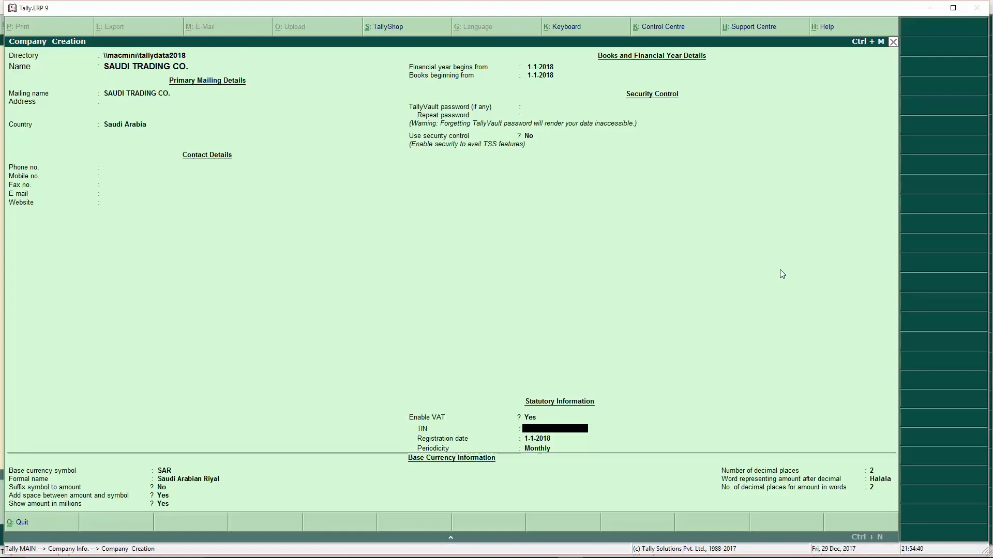
{"action": "type", "text": "123456825222522"}
{"action": "key", "text": "Return"}
{"action": "key", "text": "Return"}
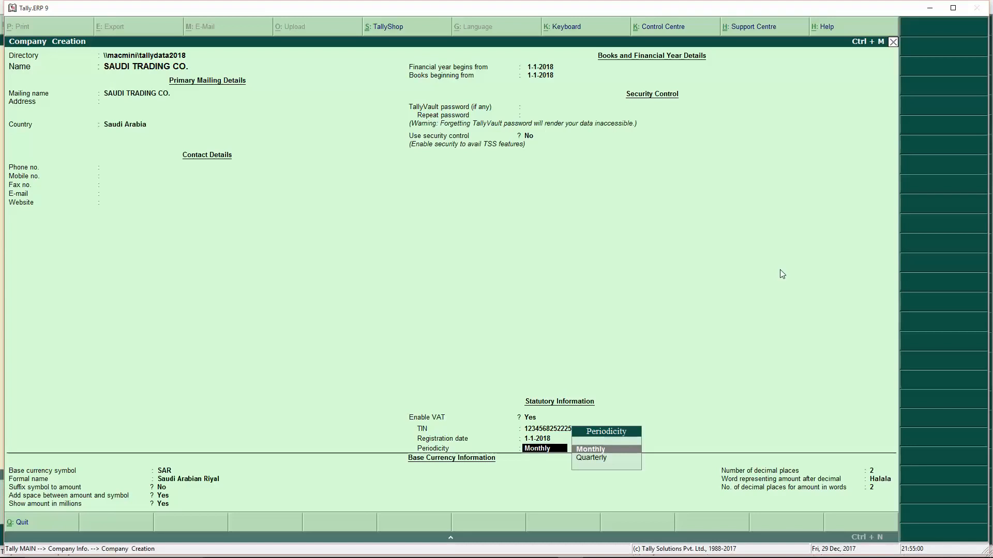
{"action": "key", "text": "Down"}
{"action": "key", "text": "Return"}
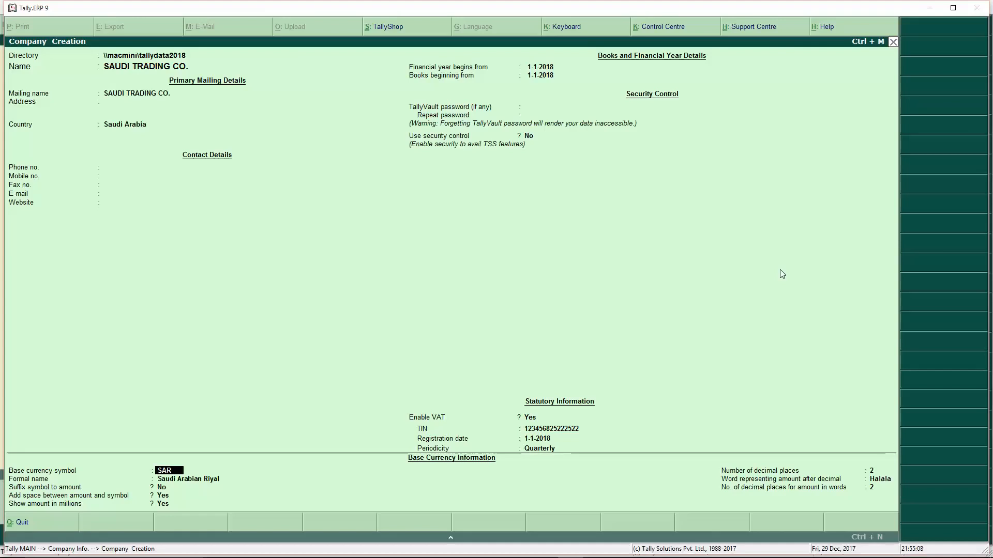
{"action": "key", "text": "Return"}
{"action": "key", "text": "Return"}
{"action": "key", "text": "Return"}
{"action": "key", "text": "Return"}
{"action": "key", "text": "Return"}
{"action": "key", "text": "Return"}
{"action": "key", "text": "Return"}
{"action": "key", "text": "Return"}
{"action": "key", "text": "Return"}
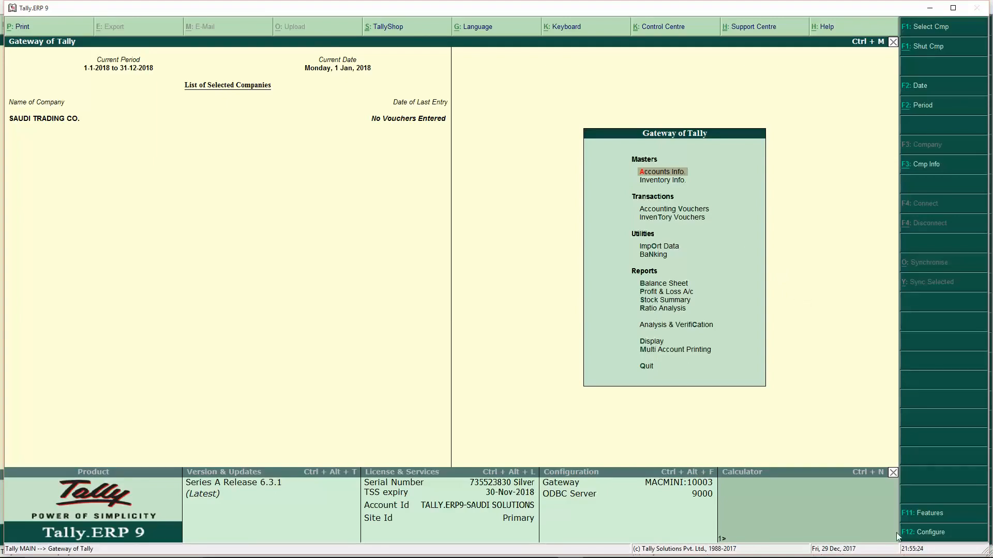
- In F11 Statutory & Taxation, turn on VAT details, keeping Taxable at a 5% rate
{"action": "left_click", "coordinate": [925, 517]}
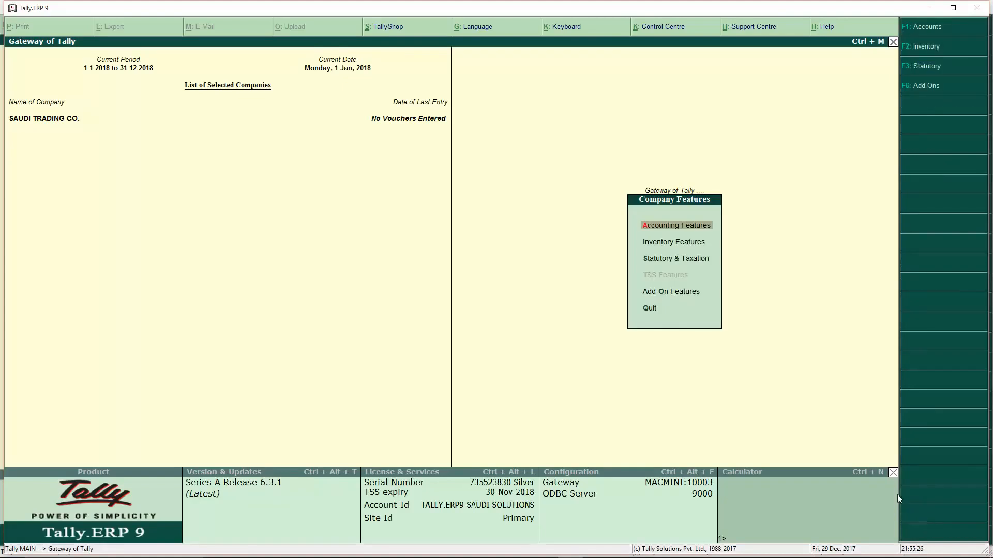
{"action": "left_click", "coordinate": [676, 262]}
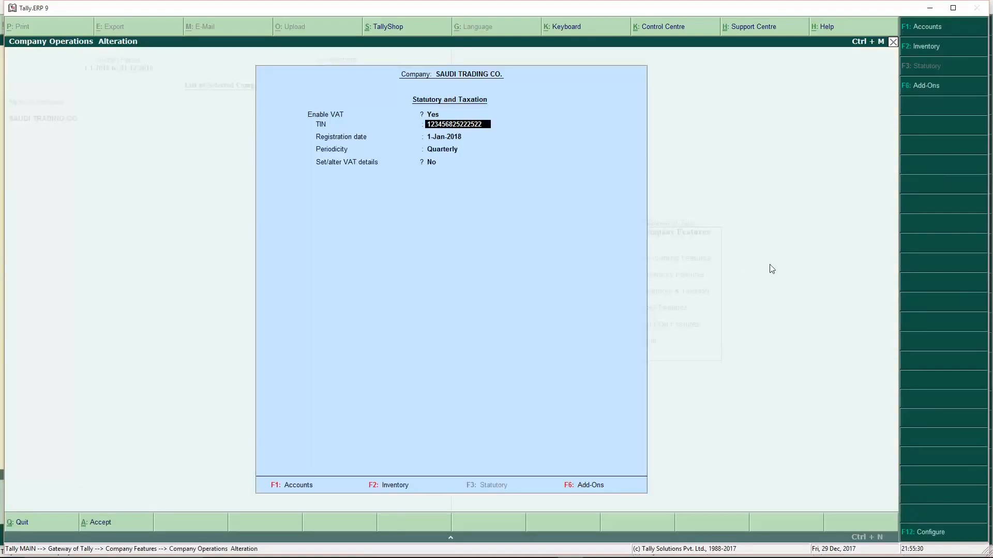
{"action": "key", "text": "Return"}
{"action": "key", "text": "Return"}
{"action": "key", "text": "Return"}
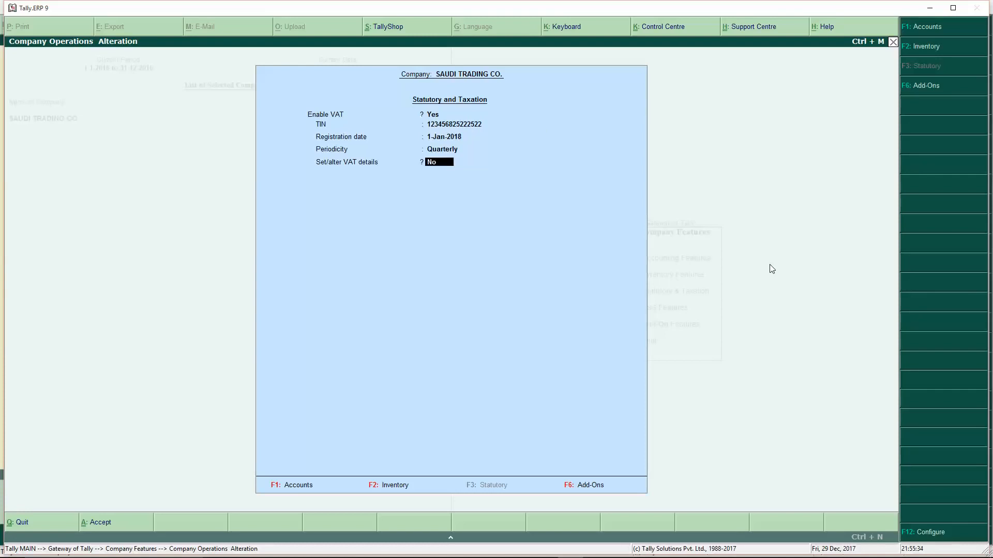
{"action": "key", "text": "y"}
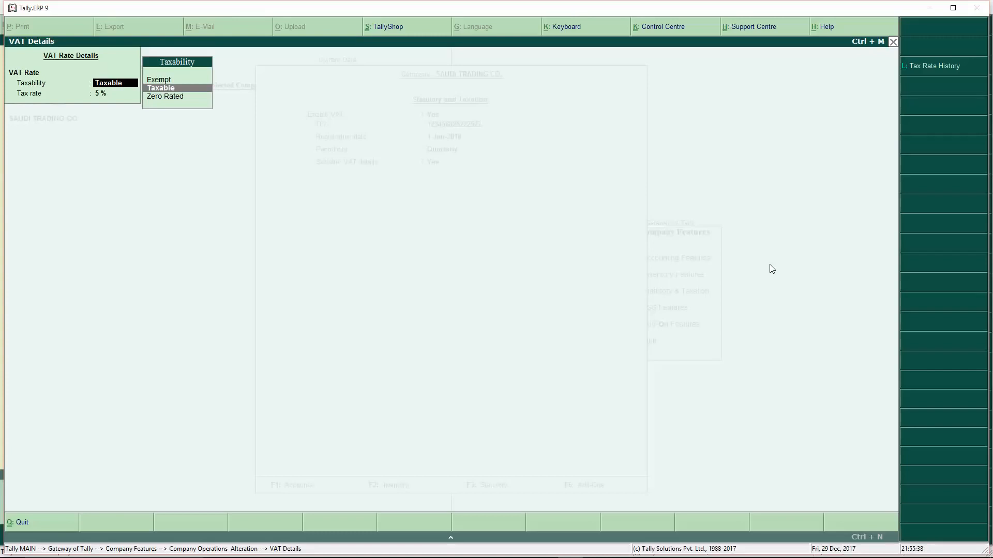
{"action": "key", "text": "Up"}
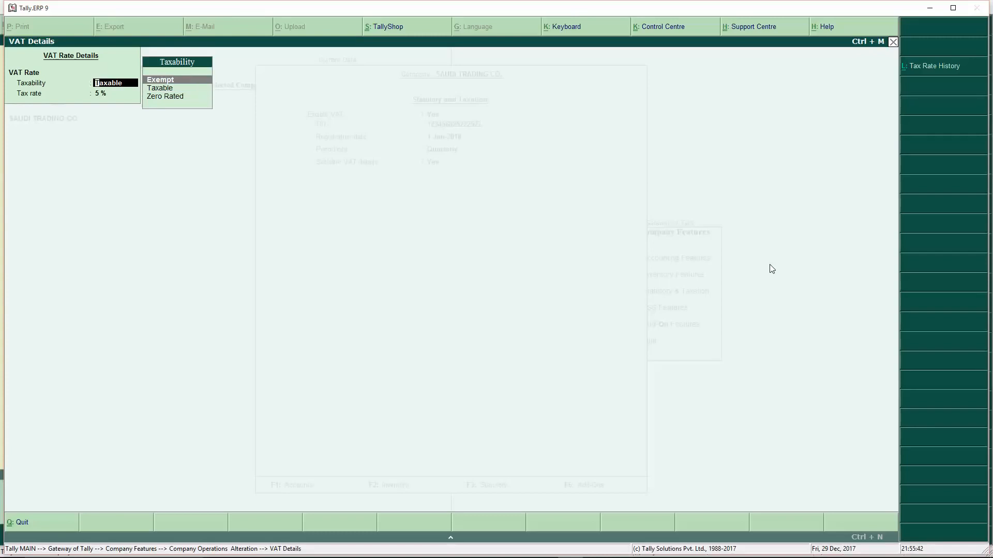
{"action": "key", "text": "Down"}
{"action": "key", "text": "Return"}
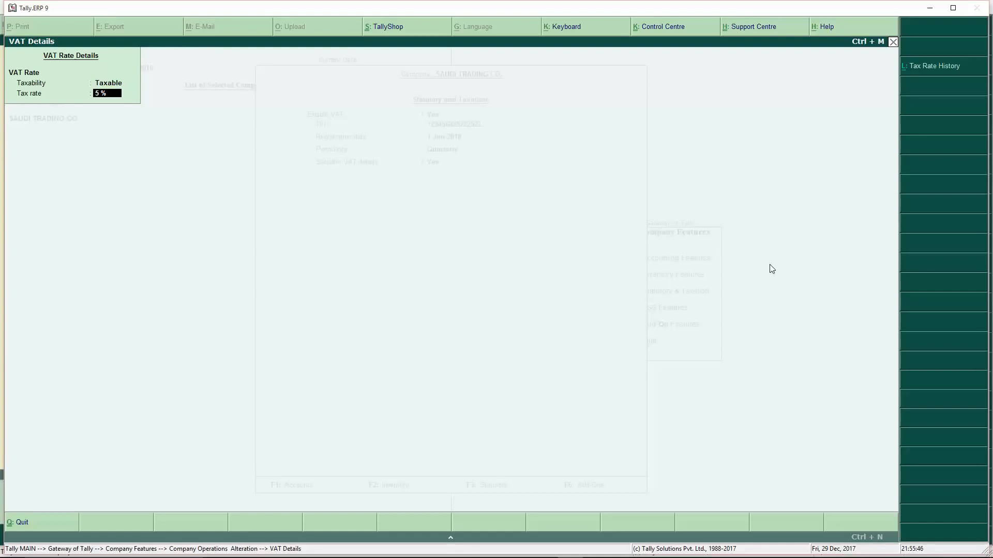
{"action": "key", "text": "Return"}
{"action": "key", "text": "Escape"}
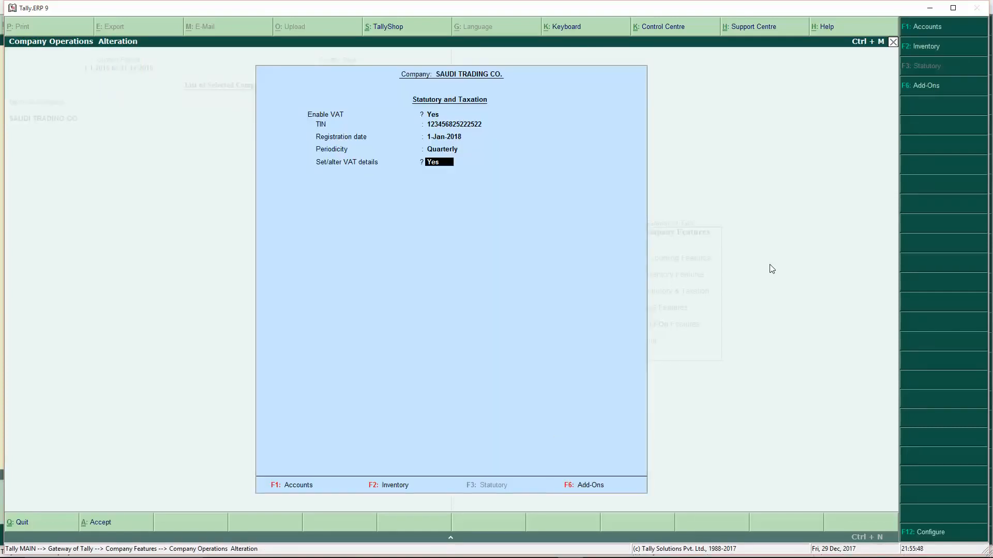
{"action": "left_click", "coordinate": [927, 533]}
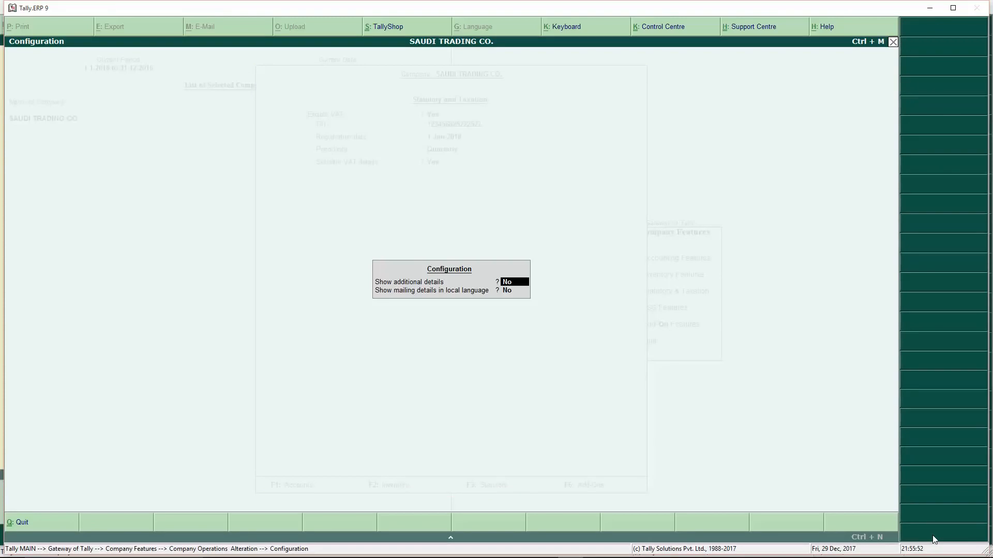
- Turn on Show additional details in the company Configuration
{"action": "type", "text": "y"}
{"action": "key", "text": "Return"}
{"action": "key", "text": "Return"}
- Enable local-language mailing details and enter the Arabic name شركة سعودي التجارية with an address
{"action": "key", "text": "Return"}
{"action": "key", "text": "Return"}
{"action": "key", "text": "Return"}
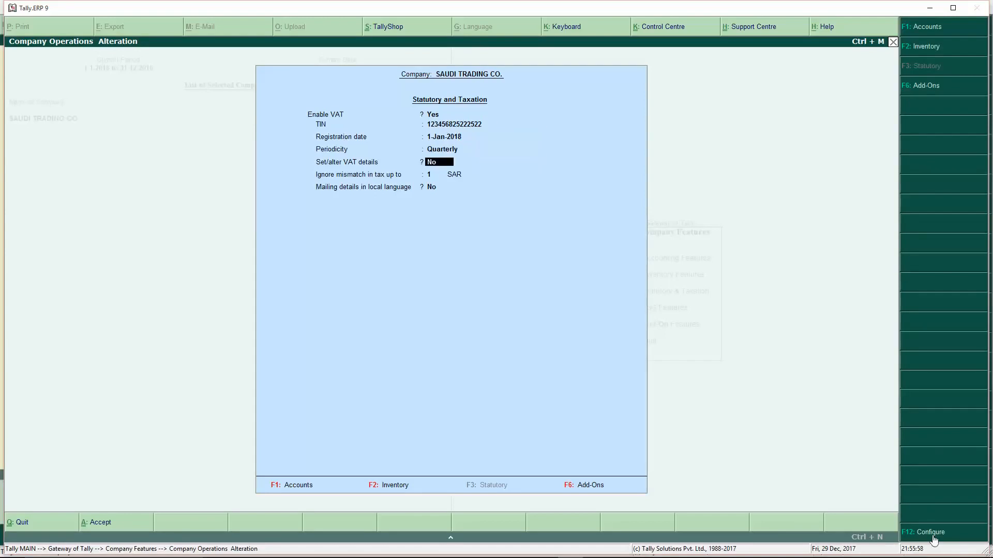
{"action": "key", "text": "Return"}
{"action": "key", "text": "Return"}
{"action": "type", "text": "y"}
{"action": "key", "text": "Return"}
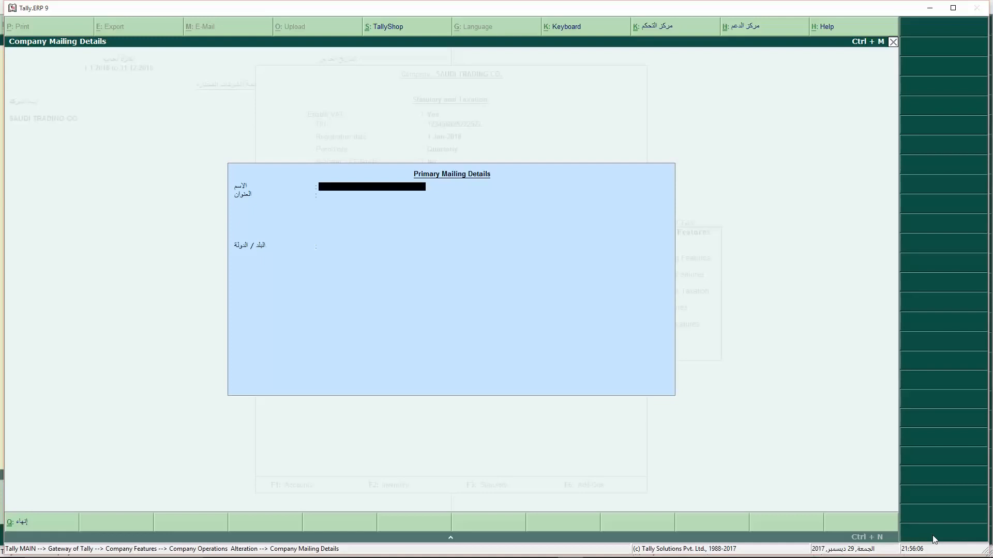
{"action": "type", "text": "شركة سعودي التجار"}
{"action": "type", "text": "ية"}
{"action": "key", "text": "Return"}
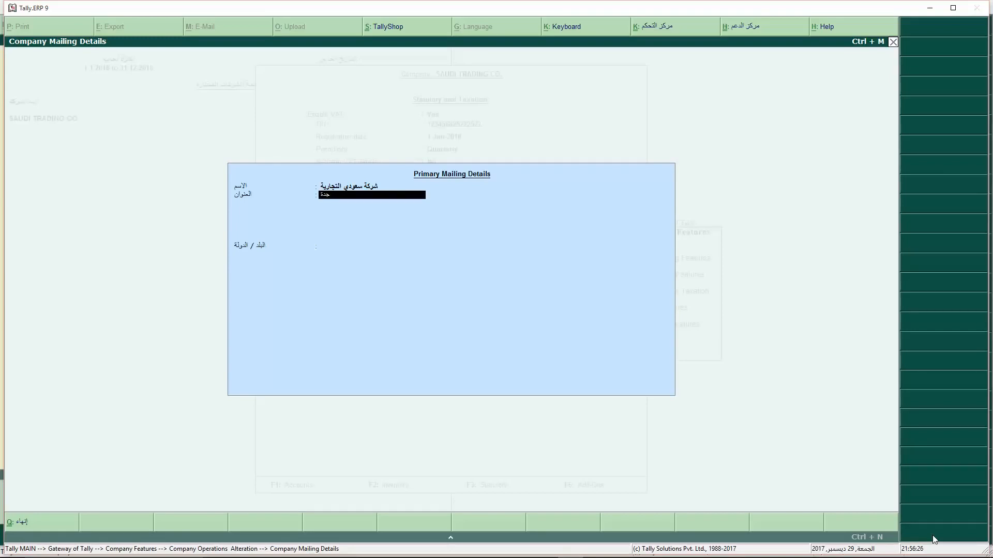
{"action": "key", "text": "Return"}
{"action": "key", "text": "Return"}
{"action": "key", "text": "Return"}
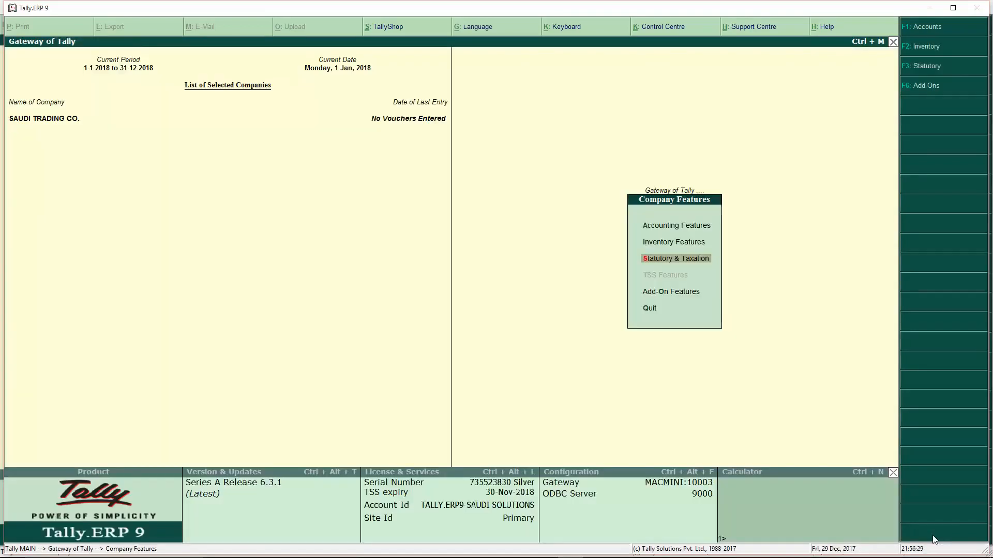
- From Accounts Info > Ledgers > Create, start a new ledger named VAT
{"action": "key", "text": "Escape"}
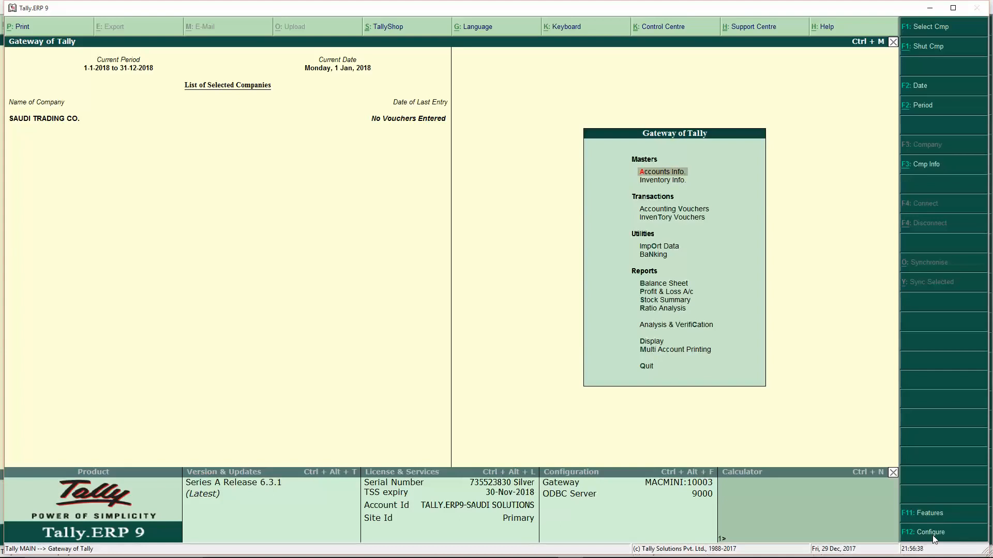
{"action": "left_click", "coordinate": [673, 172]}
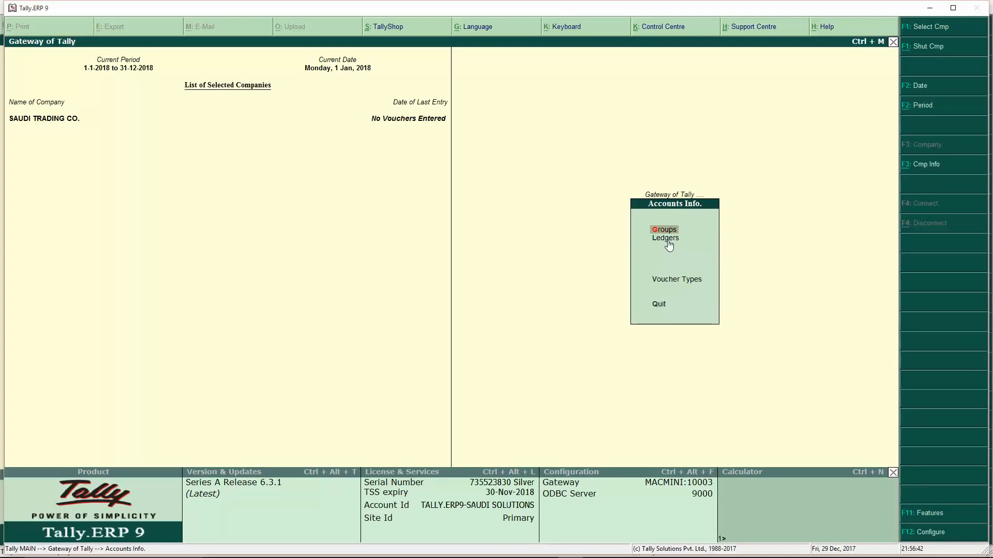
{"action": "left_click", "coordinate": [667, 241]}
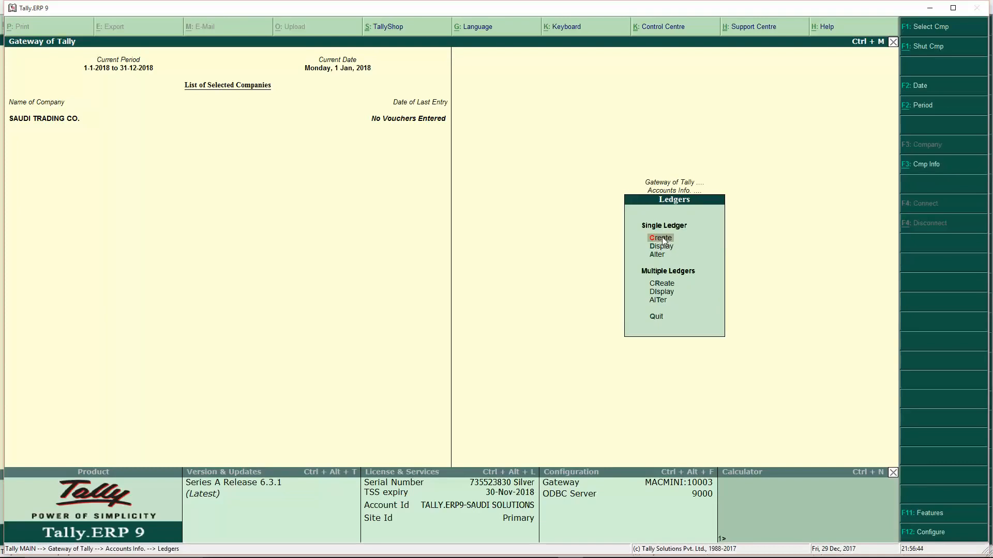
{"action": "left_click", "coordinate": [661, 239]}
{"action": "type", "text": "Vat"}
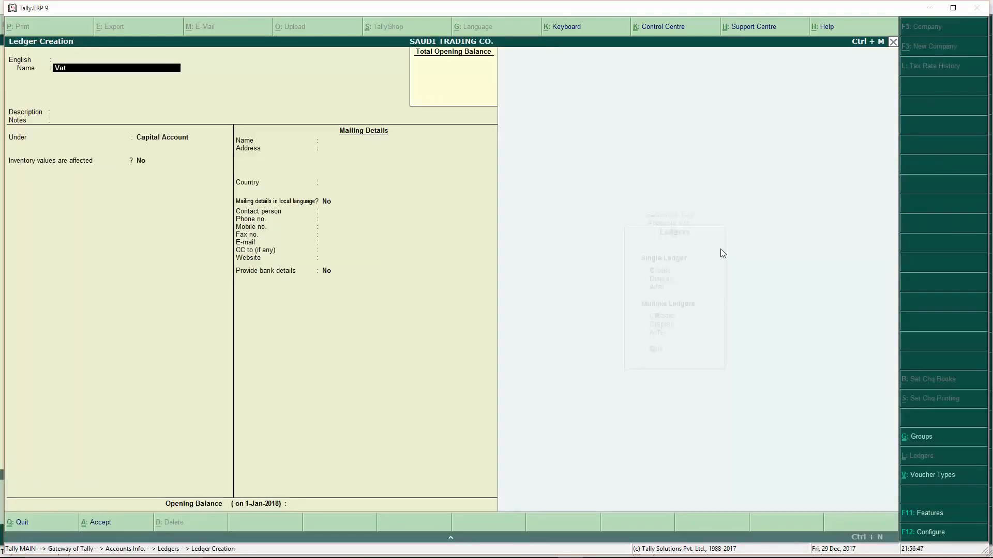
{"action": "key", "text": "BackSpace"}
{"action": "type", "text": "T"}
{"action": "key", "text": "Return"}
- Choose Arabic (Saudi Arabia) as the VAT ledger's alias language
{"action": "key", "text": "Return"}
{"action": "key", "text": "Down"}
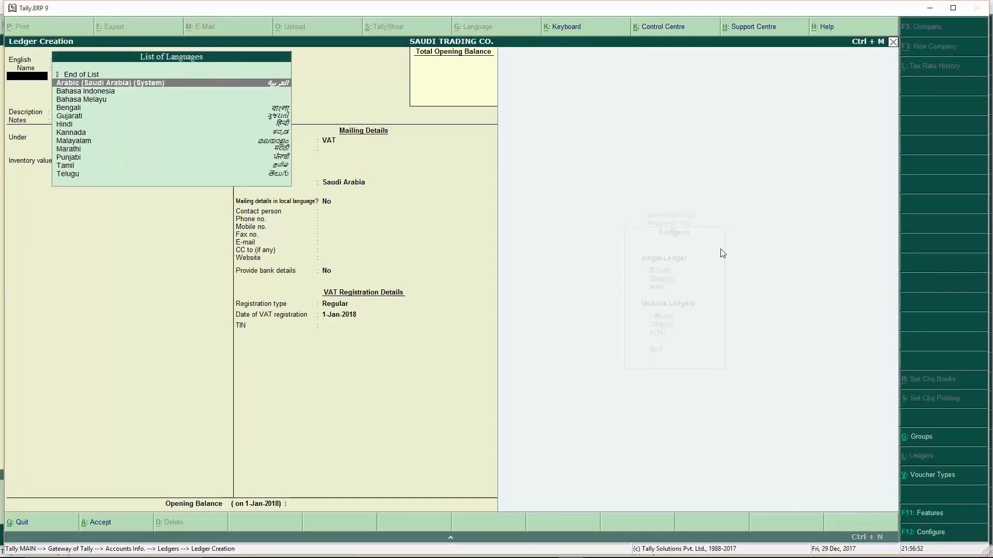
{"action": "key", "text": "Up"}
{"action": "key", "text": "Down"}
{"action": "key", "text": "Return"}
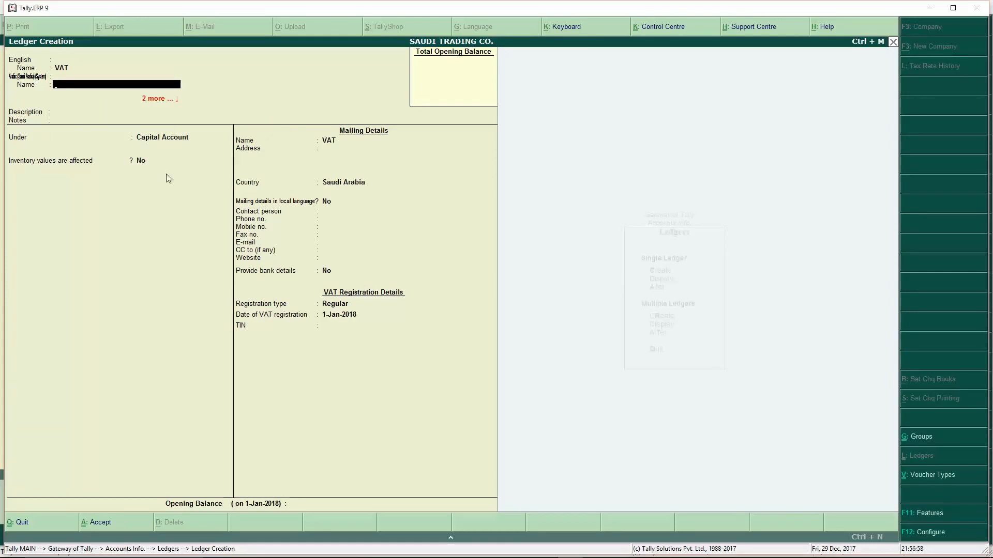
{"action": "left_click", "coordinate": [925, 538]}
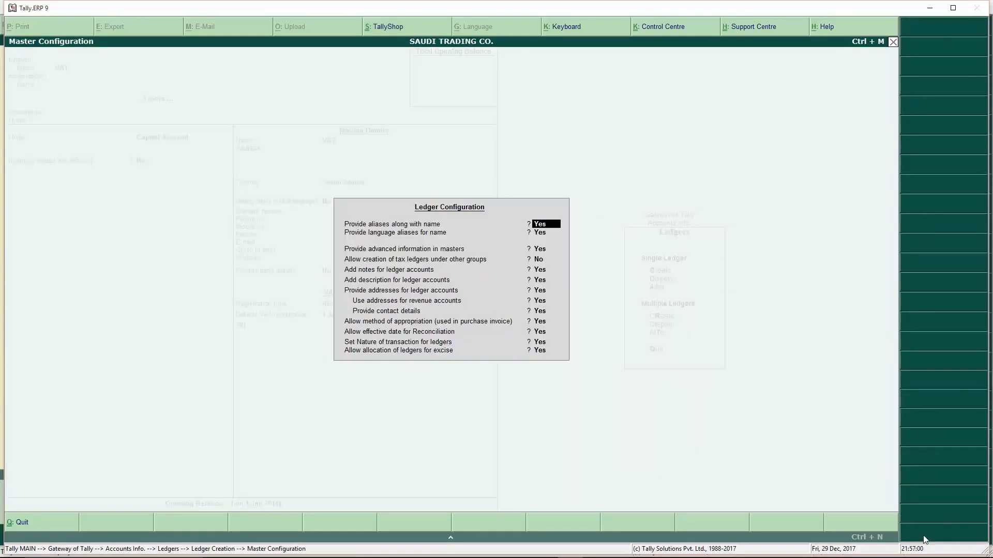
- Accept the ledger configuration and enter ضريبة as the ledger's Arabic name
{"action": "key", "text": "Return"}
{"action": "key", "text": "Return"}
{"action": "key", "text": "Return"}
{"action": "key", "text": "Return"}
{"action": "key", "text": "Return"}
{"action": "key", "text": "Return"}
{"action": "key", "text": "Return"}
{"action": "key", "text": "Return"}
{"action": "key", "text": "Return"}
{"action": "key", "text": "Return"}
{"action": "key", "text": "Return"}
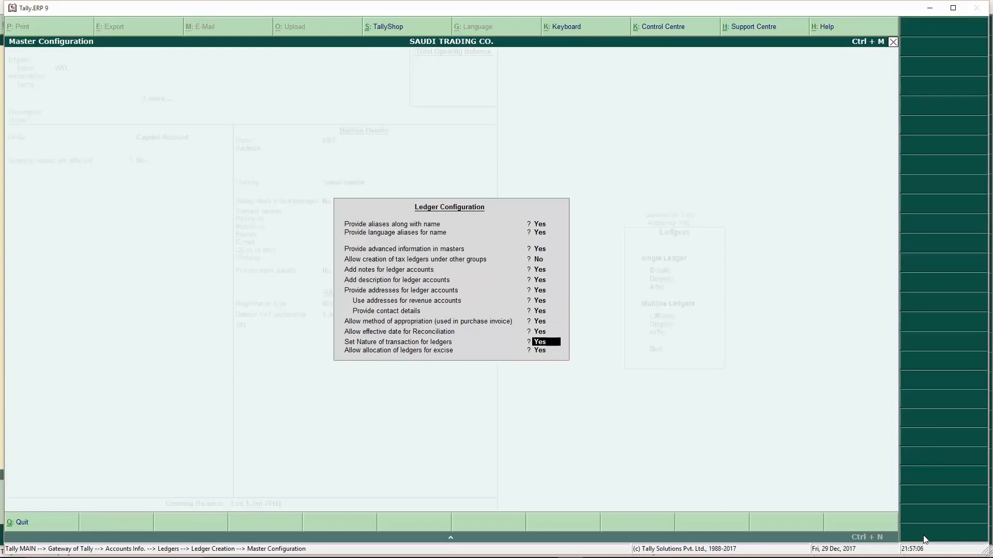
{"action": "key", "text": "Return"}
{"action": "key", "text": "Return"}
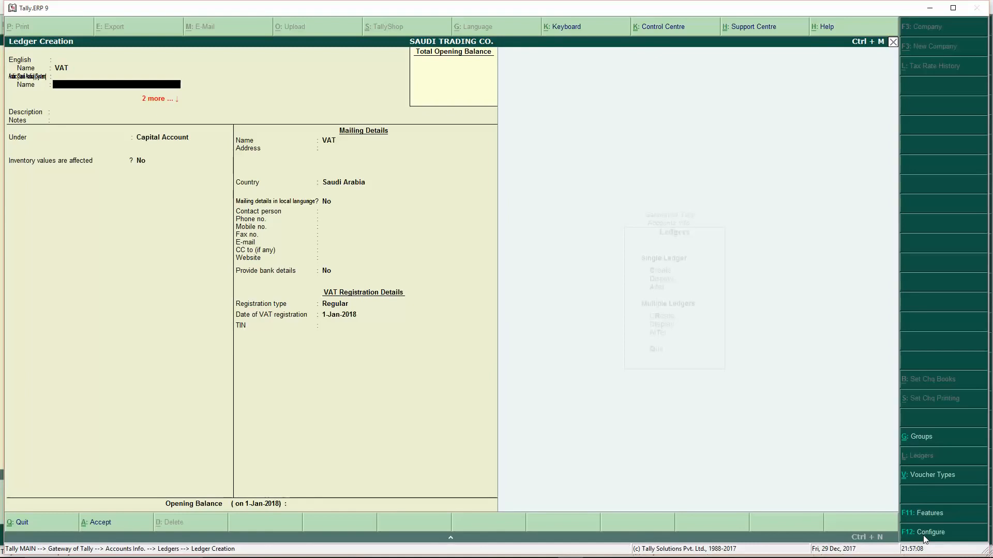
{"action": "type", "text": "ضريبة"}
{"action": "key", "text": "Return"}
- Place the ledger under Duties & Taxes with VAT as its type of duty
{"action": "key", "text": "Return"}
{"action": "key", "text": "Return"}
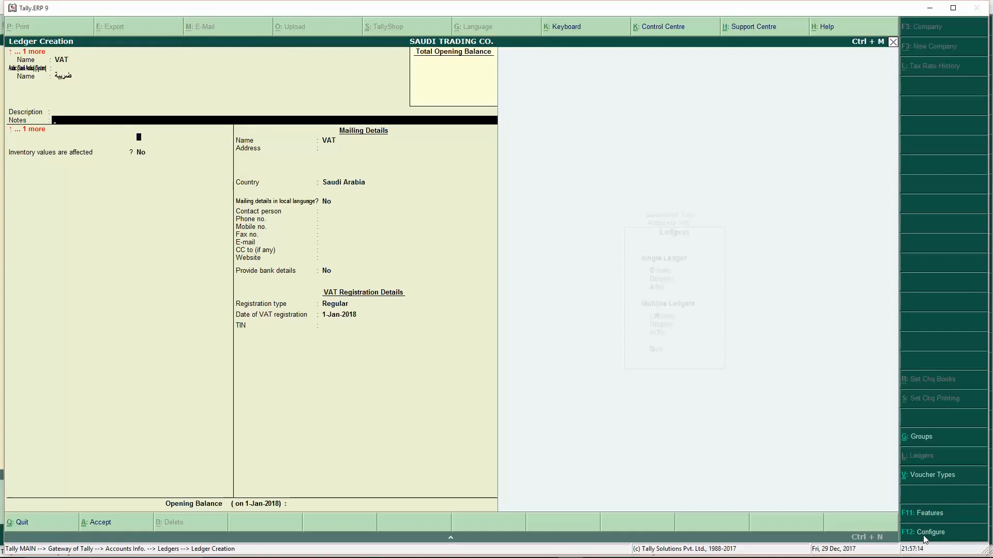
{"action": "key", "text": "Return"}
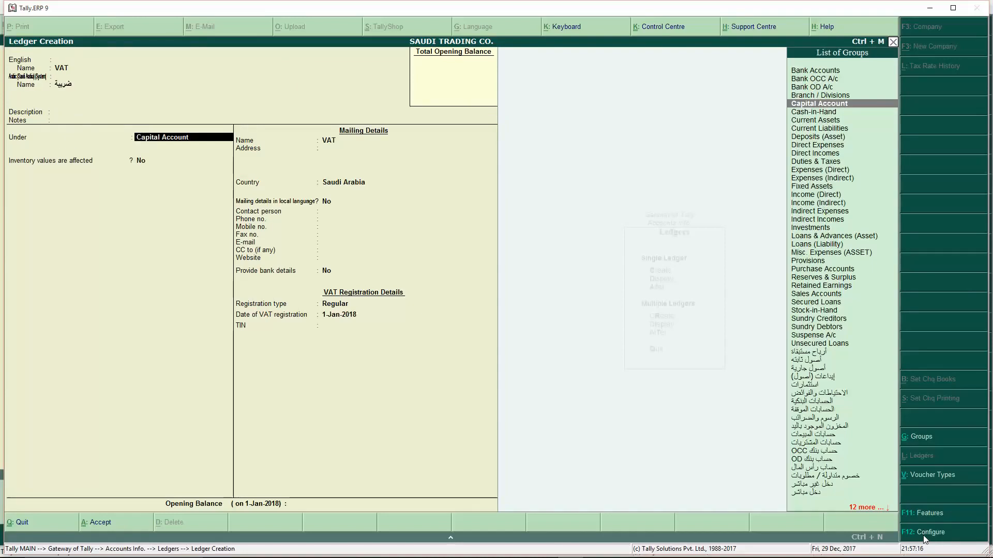
{"action": "type", "text": "DU"}
{"action": "key", "text": "Return"}
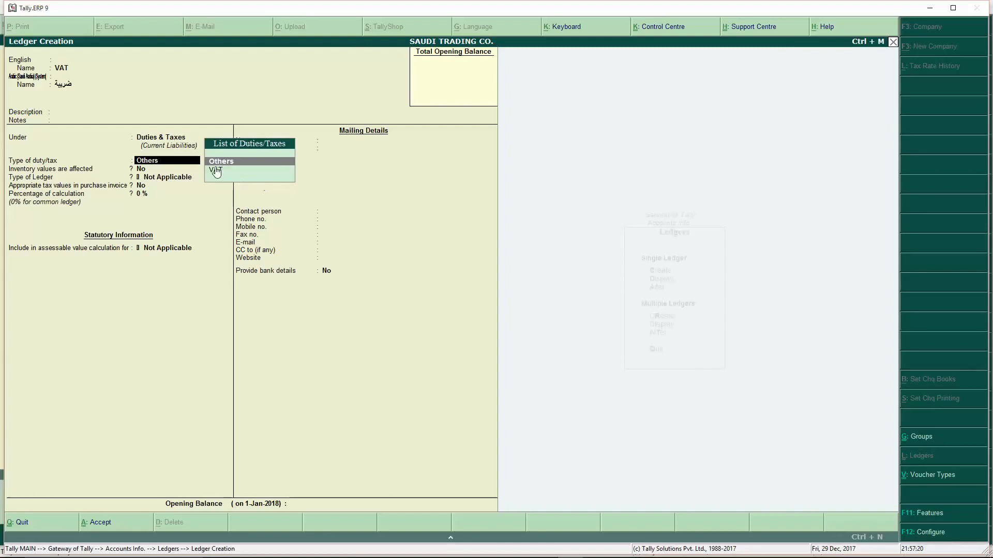
{"action": "key", "text": "Down"}
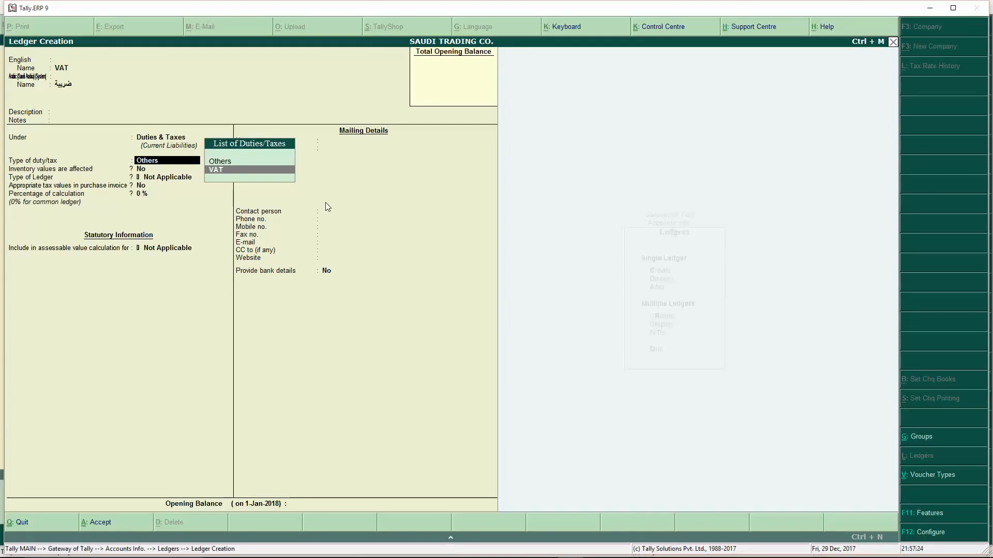
{"action": "key", "text": "Return"}
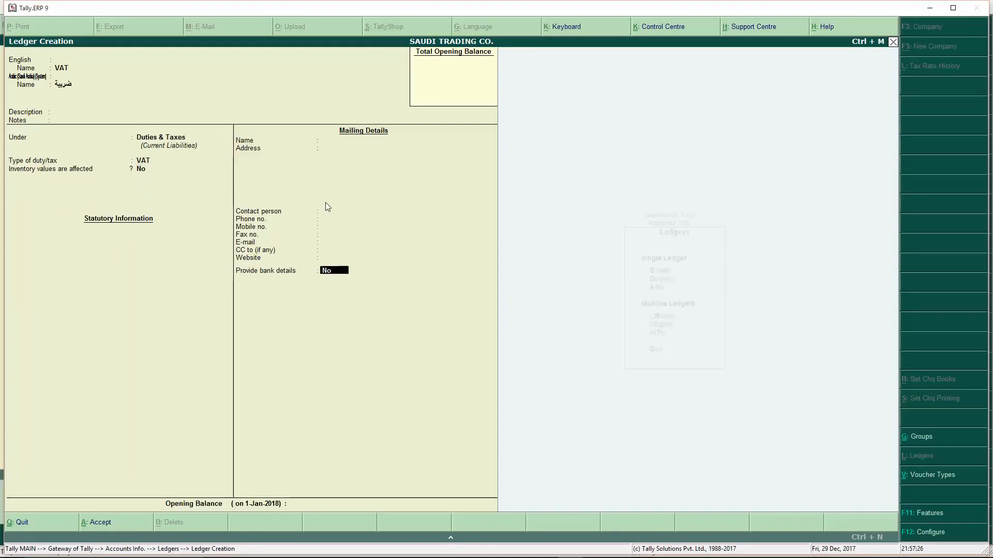
{"action": "key", "text": "Return"}
{"action": "key", "text": "Return"}
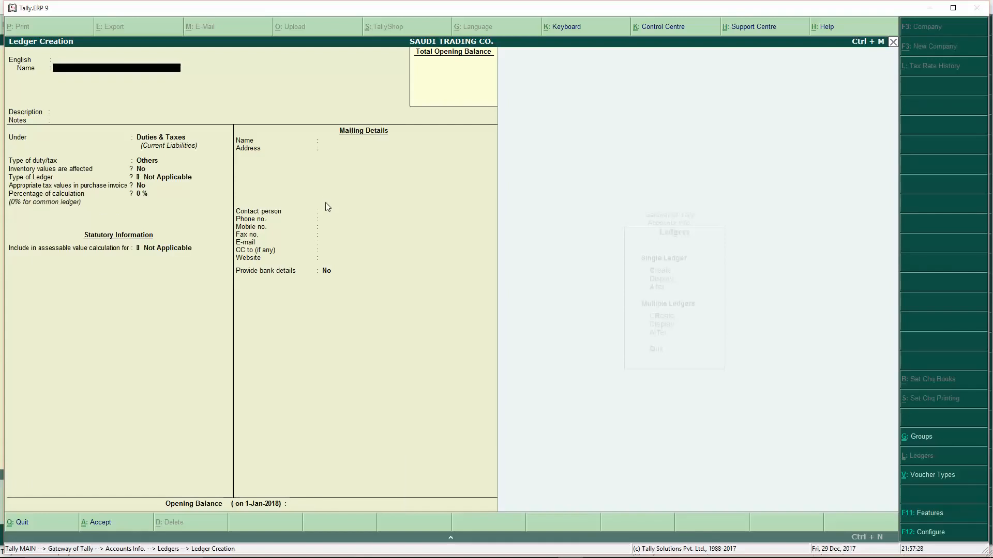
- Save the VAT ledger and start a new ledger named Sales
{"action": "key", "text": "Escape"}
{"action": "key", "text": "Escape"}
{"action": "key", "text": "Escape"}
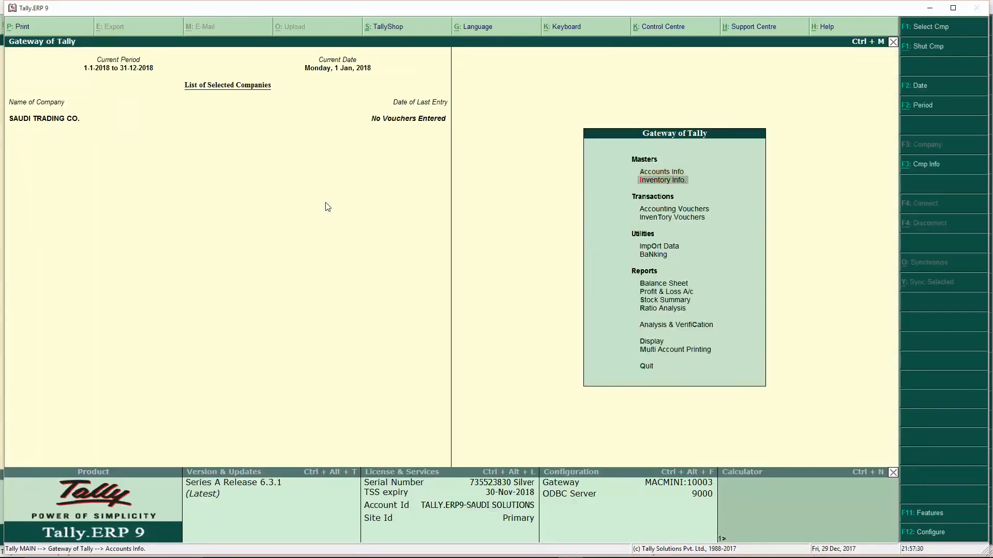
{"action": "key", "text": "Return"}
{"action": "key", "text": "Down"}
{"action": "key", "text": "Return"}
{"action": "key", "text": "Return"}
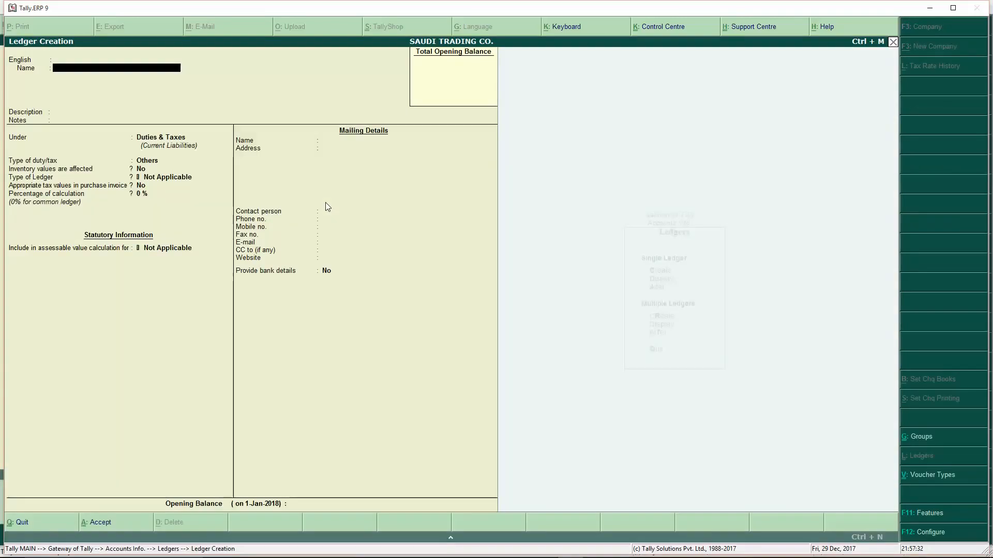
{"action": "type", "text": "Sales"}
{"action": "key", "text": "Return"}
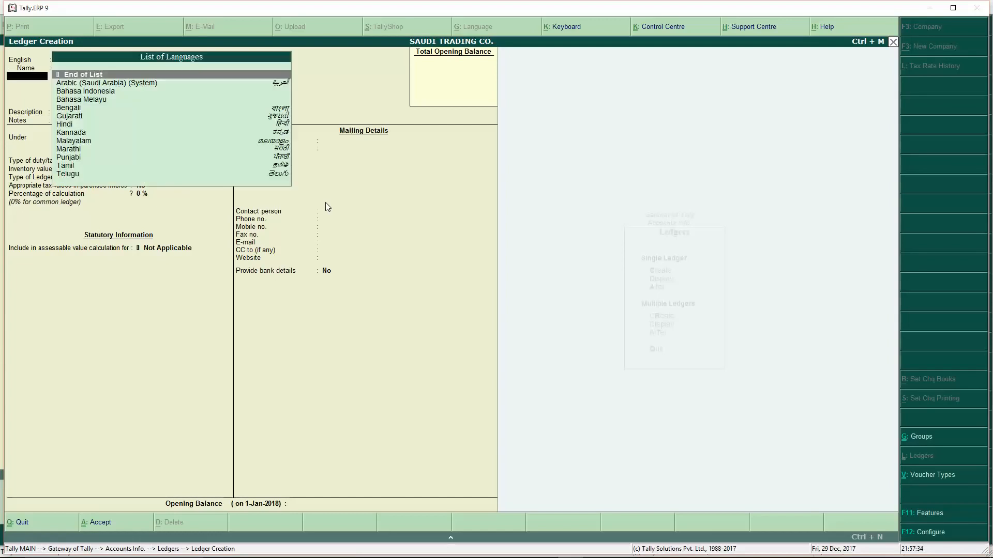
{"action": "key", "text": "Return"}
- Put Sales under Sales Accounts, keep Taxable 5% for Goods, and save it
{"action": "key", "text": "Return"}
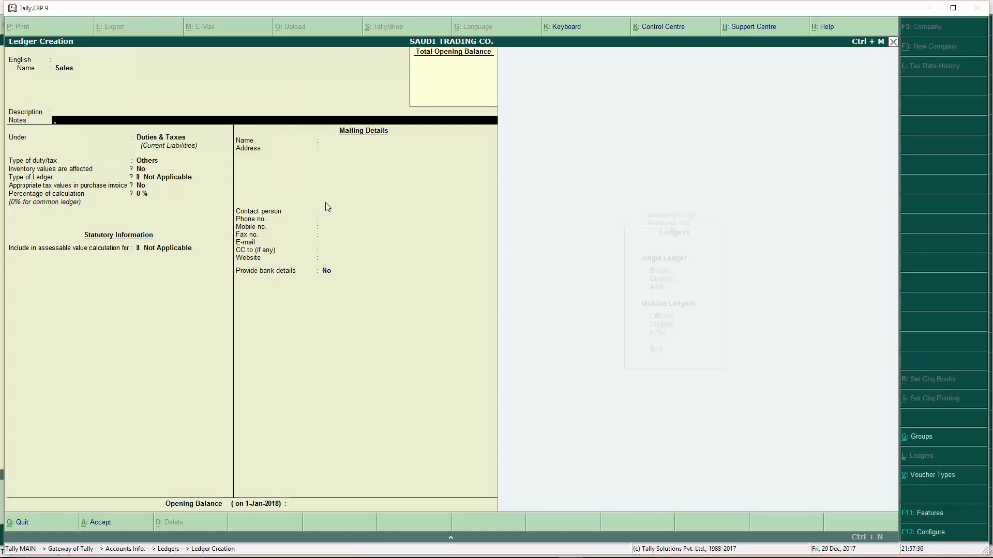
{"action": "key", "text": "Return"}
{"action": "type", "text": "Sales Accounts"}
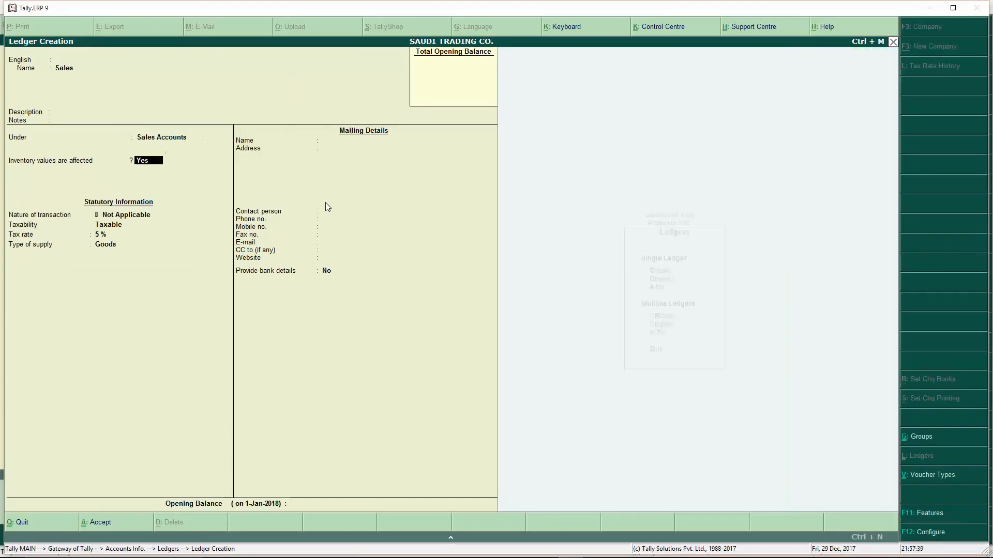
{"action": "key", "text": "Return"}
{"action": "key", "text": "Return"}
{"action": "key", "text": "Return"}
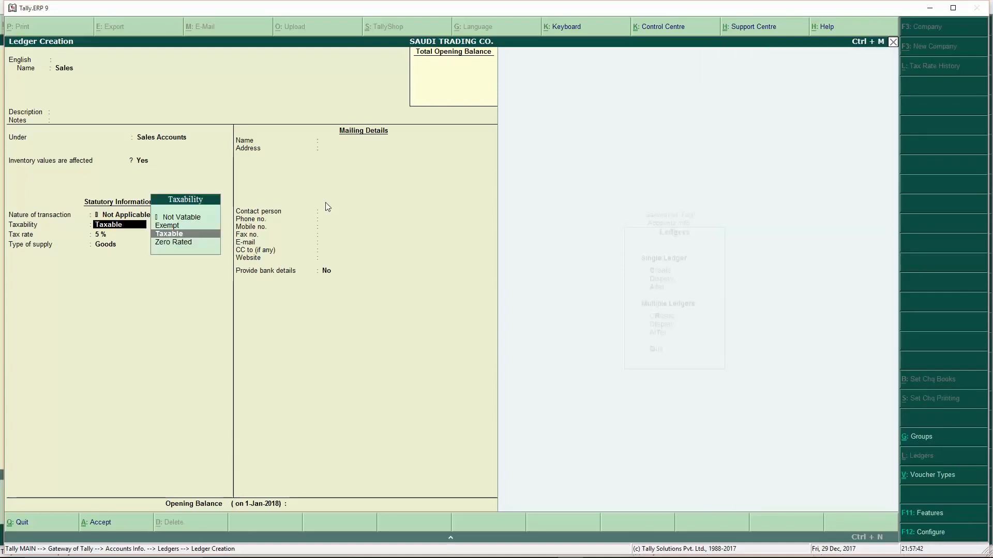
{"action": "key", "text": "Return"}
{"action": "key", "text": "Return"}
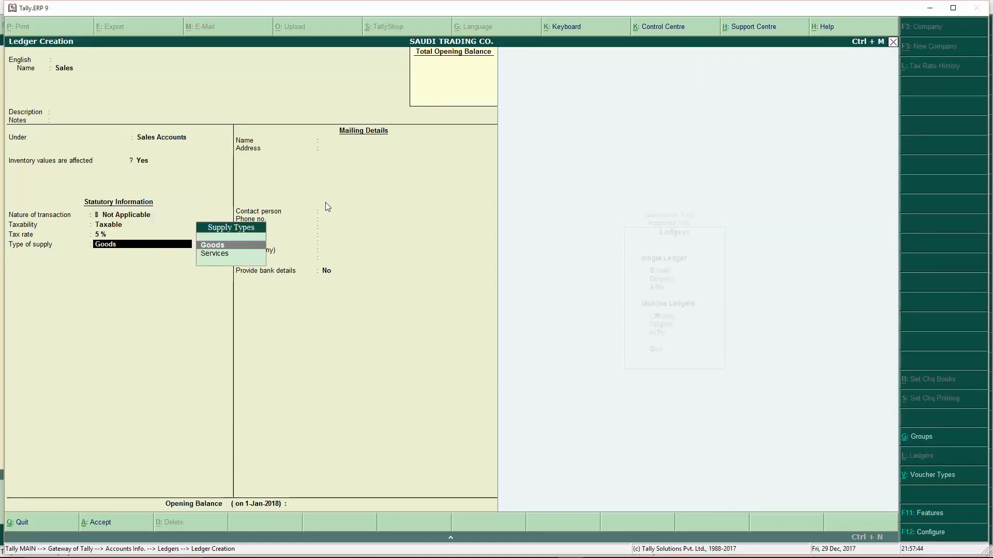
{"action": "key", "text": "Return"}
{"action": "key", "text": "Return"}
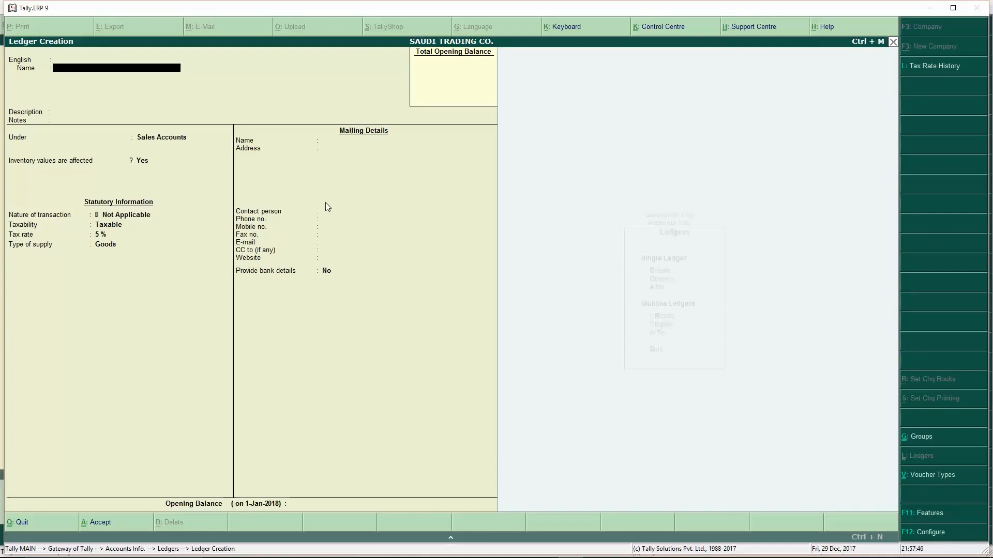
- Name the ledger Purchase, group it under Purchase Accounts, and step through to acceptance
{"action": "type", "text": "Purchase"}
{"action": "key", "text": "Return"}
{"action": "key", "text": "Return"}
{"action": "key", "text": "Return"}
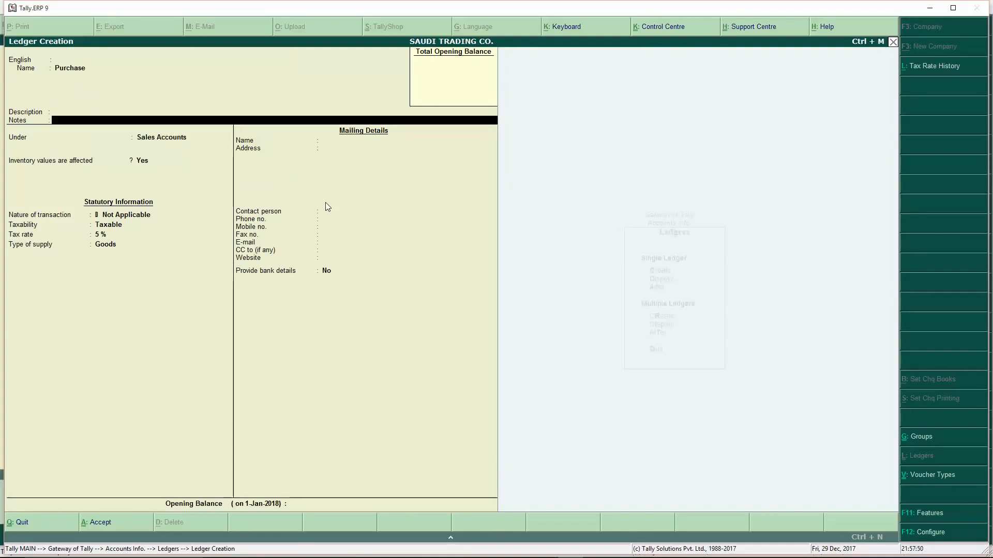
{"action": "key", "text": "Return"}
{"action": "type", "text": "pu"}
{"action": "key", "text": "Return"}
{"action": "key", "text": "Return"}
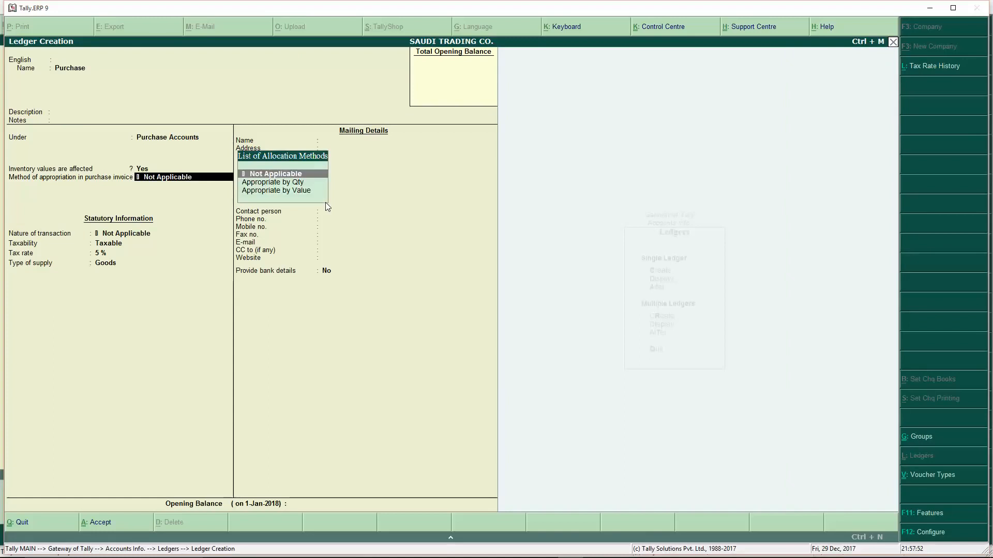
{"action": "key", "text": "Return"}
{"action": "key", "text": "Return"}
{"action": "key", "text": "Return"}
{"action": "key", "text": "Return"}
{"action": "key", "text": "Return"}
{"action": "key", "text": "Return"}
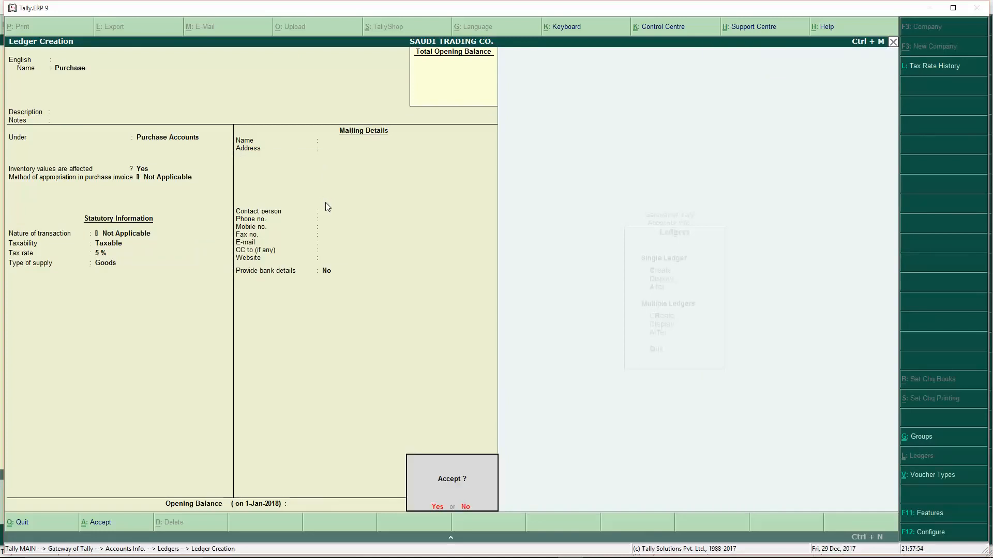
{"action": "key", "text": "Return"}
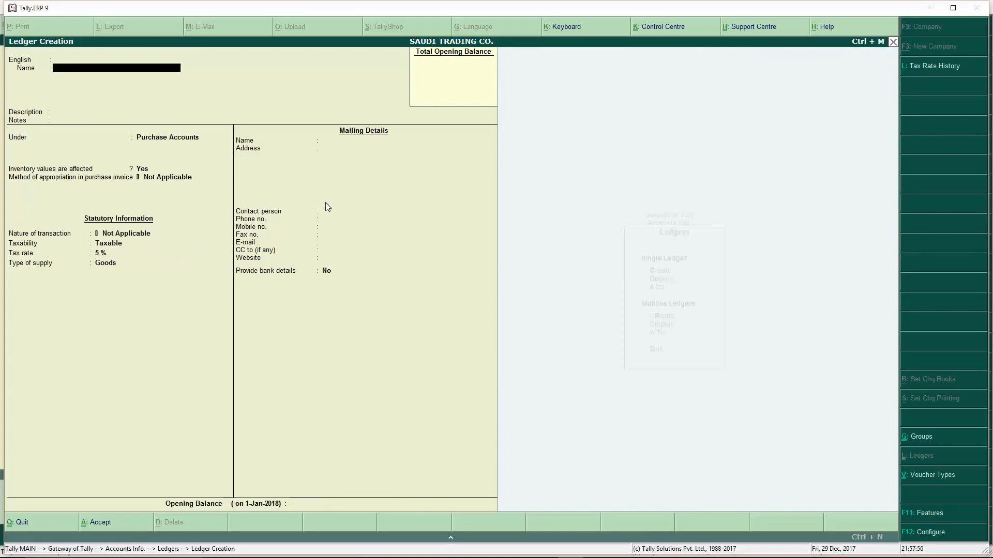
- Name the ledger Customer Jeddah Local under Sundry Debtors and turn on local-language mailing details
{"action": "type", "text": "Customer Jeddah Local"}
{"action": "key", "text": "Return"}
{"action": "key", "text": "Return"}
{"action": "type", "text": "Sun"}
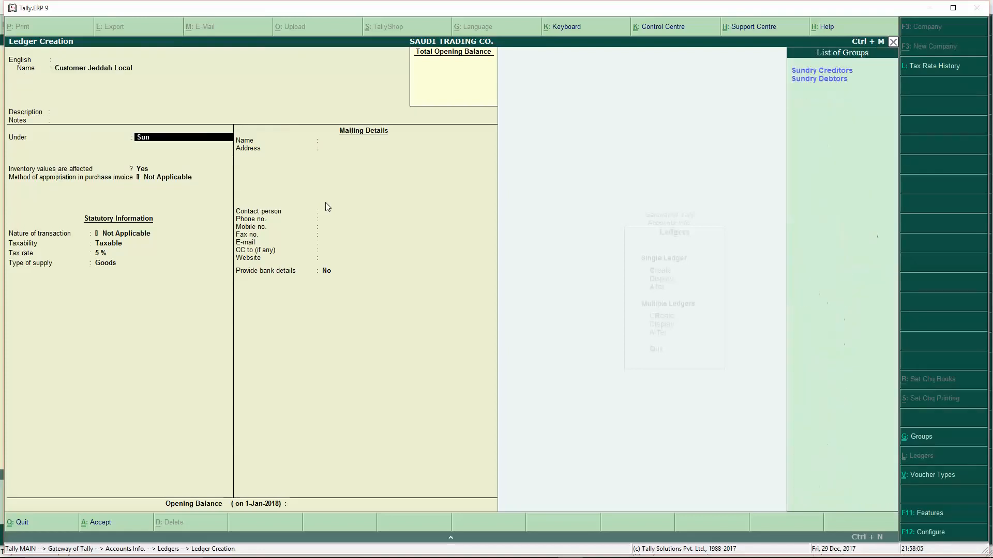
{"action": "key", "text": "Down"}
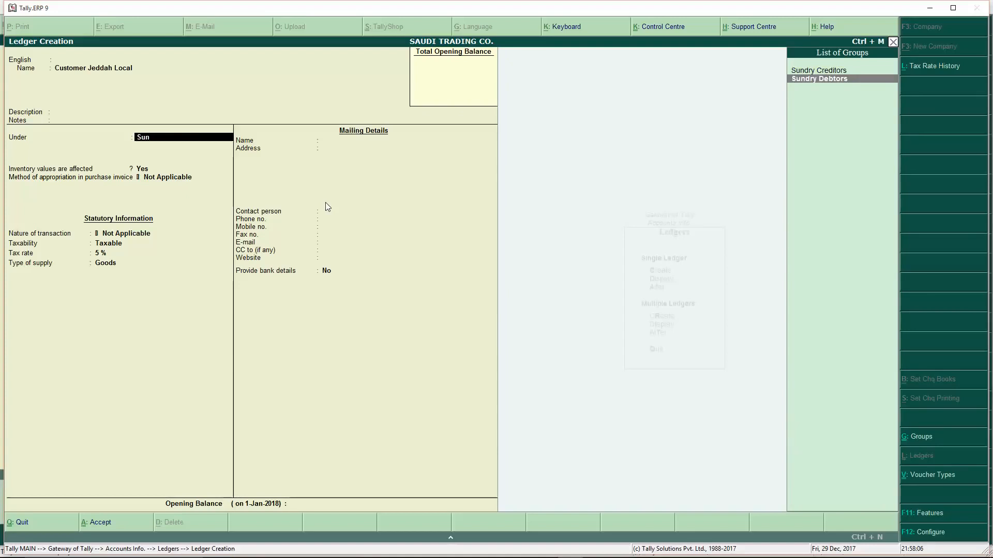
{"action": "key", "text": "Return"}
{"action": "key", "text": "Return"}
{"action": "key", "text": "Return"}
{"action": "key", "text": "Return"}
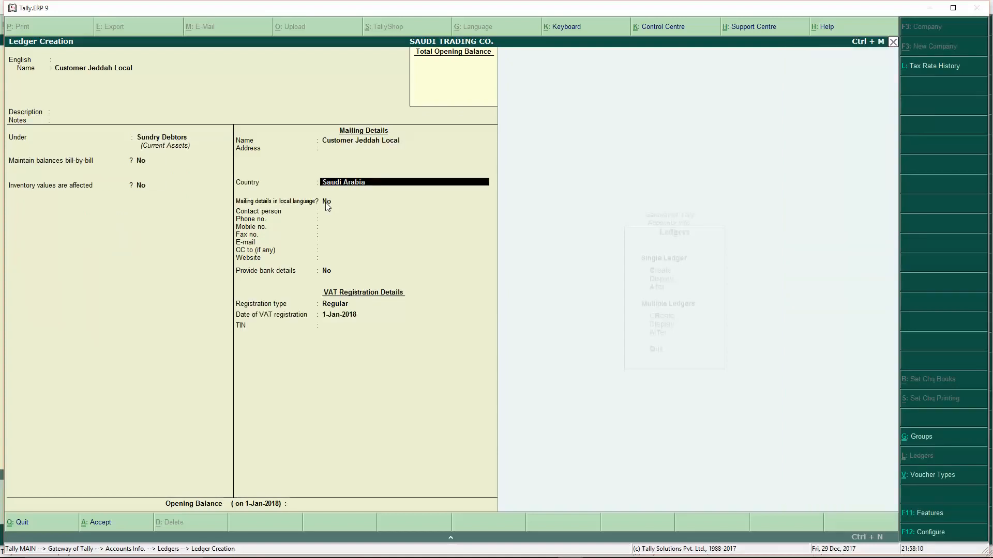
{"action": "key", "text": "Return"}
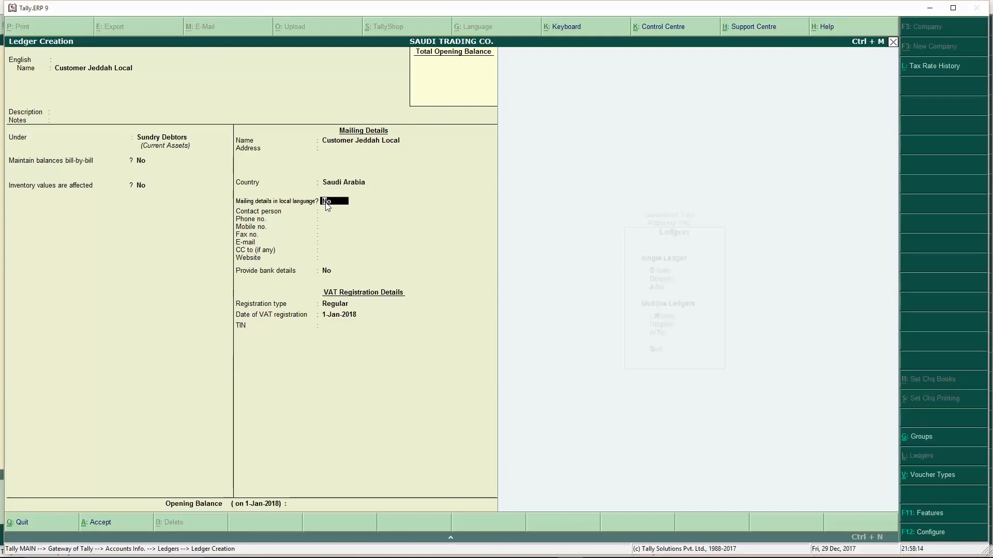
{"action": "key", "text": "y"}
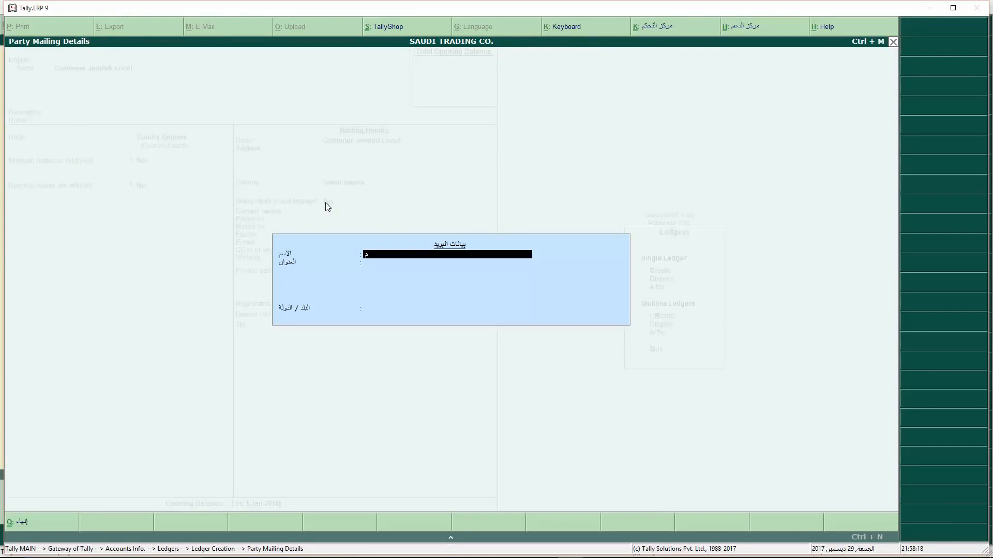
- Enter the Arabic mailing name عملاء جدة محلي with address جدة
{"action": "type", "text": "م"}
{"action": "key", "text": "BackSpace"}
{"action": "type", "text": "ع"}
{"action": "type", "text": "ملا"}
{"action": "type", "text": "ء"}
{"action": "type", "text": " جدة"}
{"action": "type", "text": " مح"}
{"action": "type", "text": "لي"}
{"action": "key", "text": "Return"}
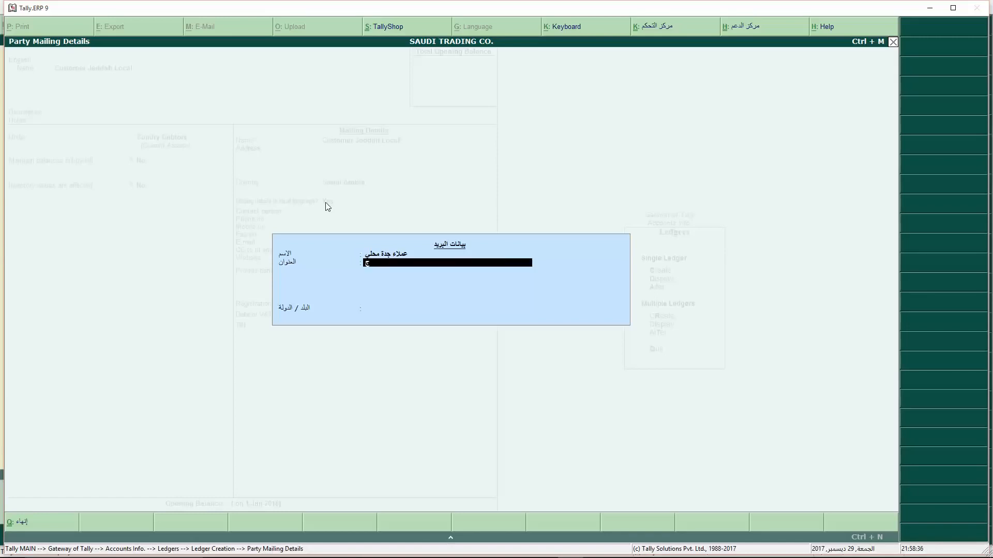
{"action": "type", "text": "جدة"}
{"action": "key", "text": "Return"}
{"action": "key", "text": "Return"}
{"action": "key", "text": "Return"}
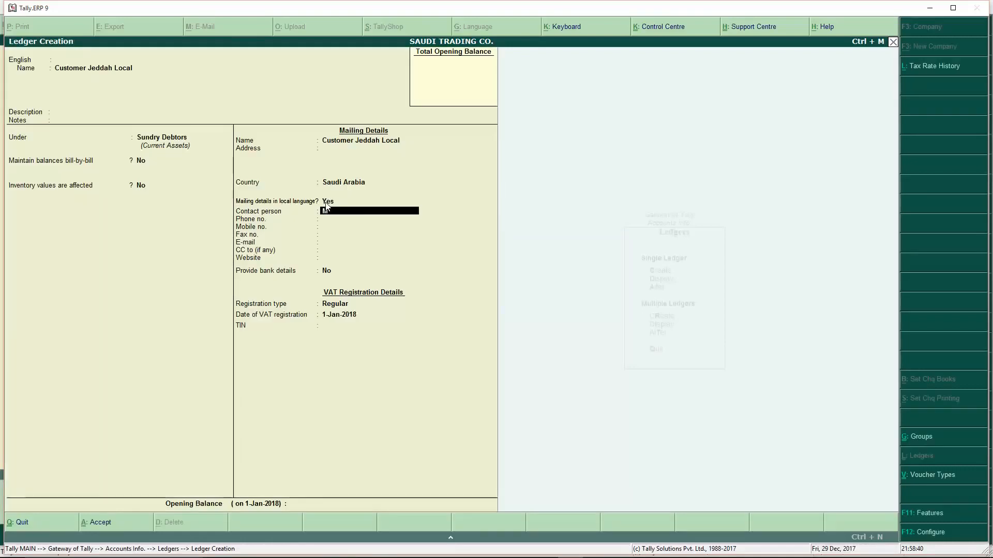
- Enter the customer's contact person, phone, mobile, fax and e-mail address
{"action": "key", "text": "Return"}
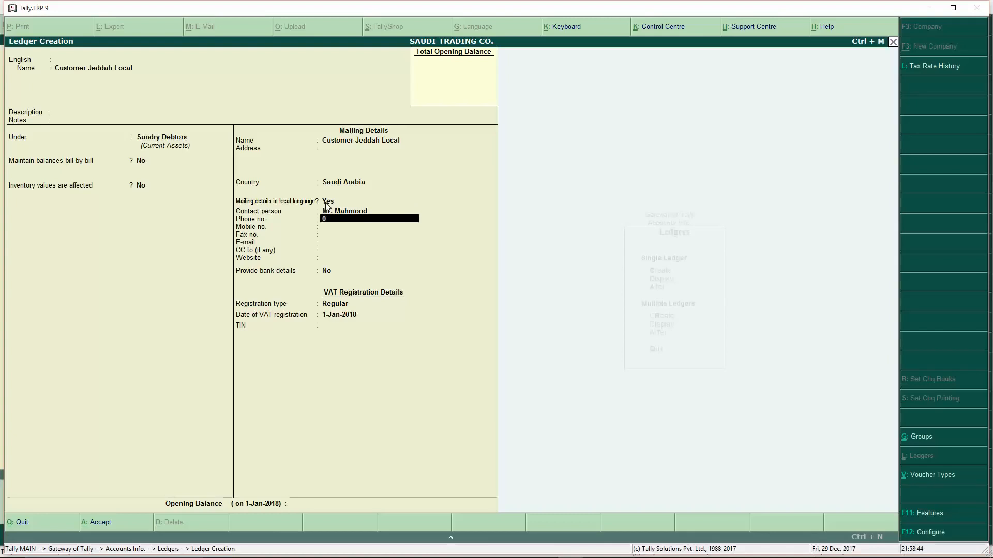
{"action": "key", "text": "Return"}
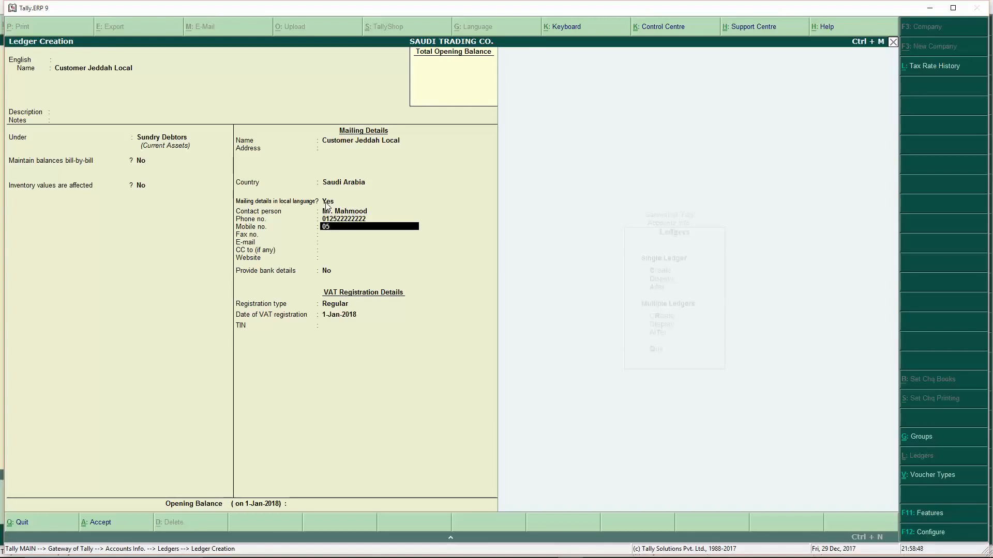
{"action": "key", "text": "Return"}
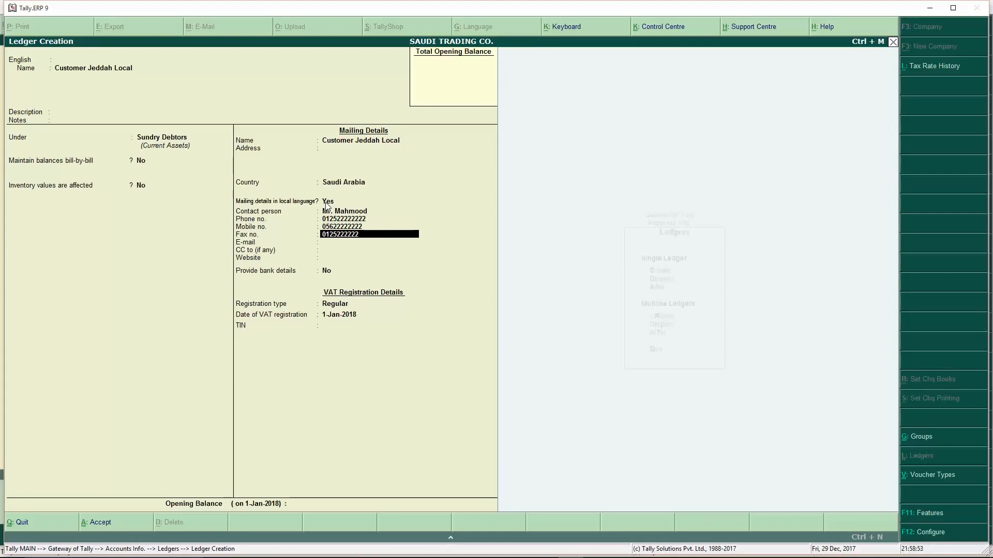
{"action": "key", "text": "Return"}
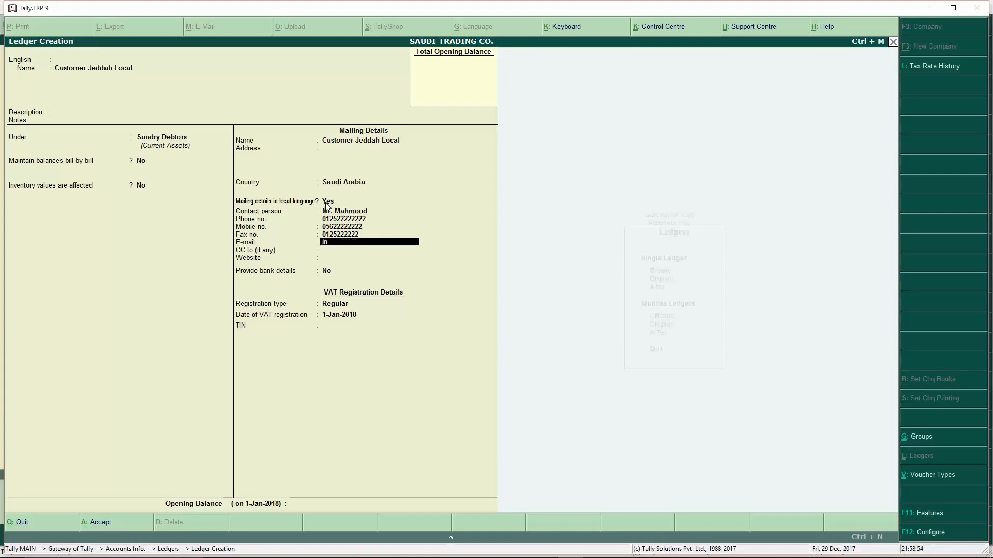
{"action": "key", "text": "Return"}
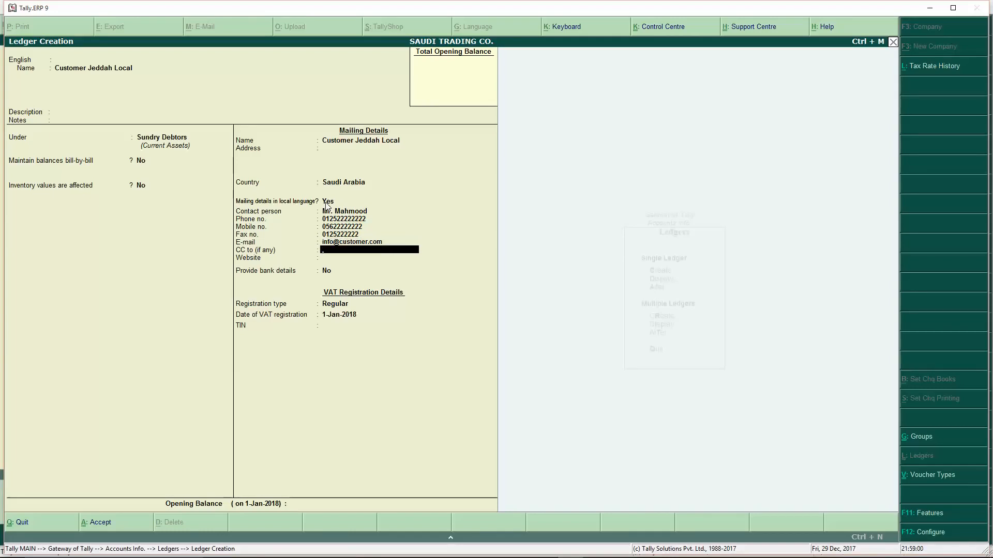
{"action": "key", "text": "Return"}
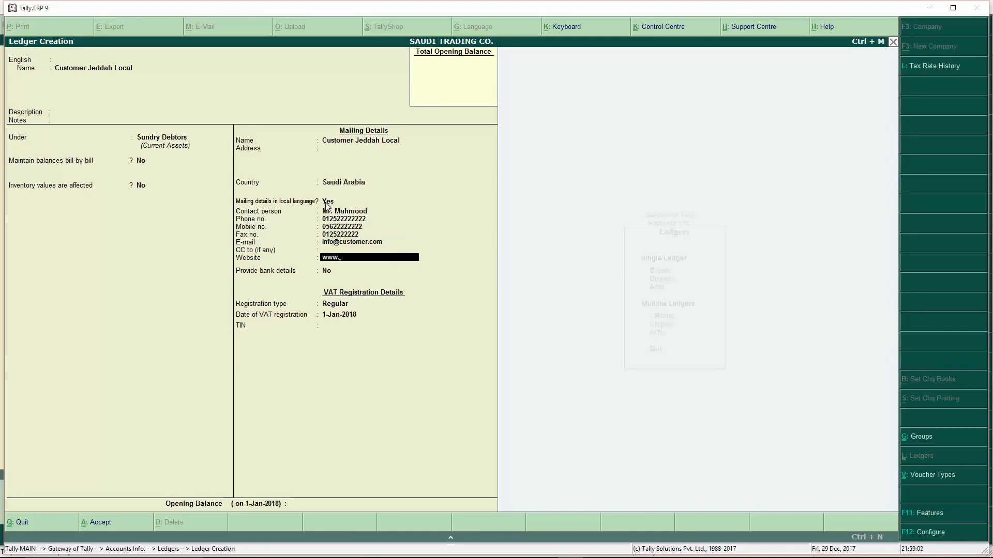
{"action": "key", "text": "BackSpace"}
{"action": "key", "text": "BackSpace"}
{"action": "key", "text": "BackSpace"}
{"action": "key", "text": "BackSpace"}
{"action": "key", "text": "BackSpace"}
{"action": "key", "text": "BackSpace"}
{"action": "key", "text": "BackSpace"}
{"action": "key", "text": "BackSpace"}
{"action": "key", "text": "BackSpace"}
{"action": "key", "text": "BackSpace"}
{"action": "key", "text": "BackSpace"}
{"action": "key", "text": "BackSpace"}
{"action": "key", "text": "BackSpace"}
{"action": "key", "text": "BackSpace"}
{"action": "key", "text": "BackSpace"}
{"action": "key", "text": "Return"}
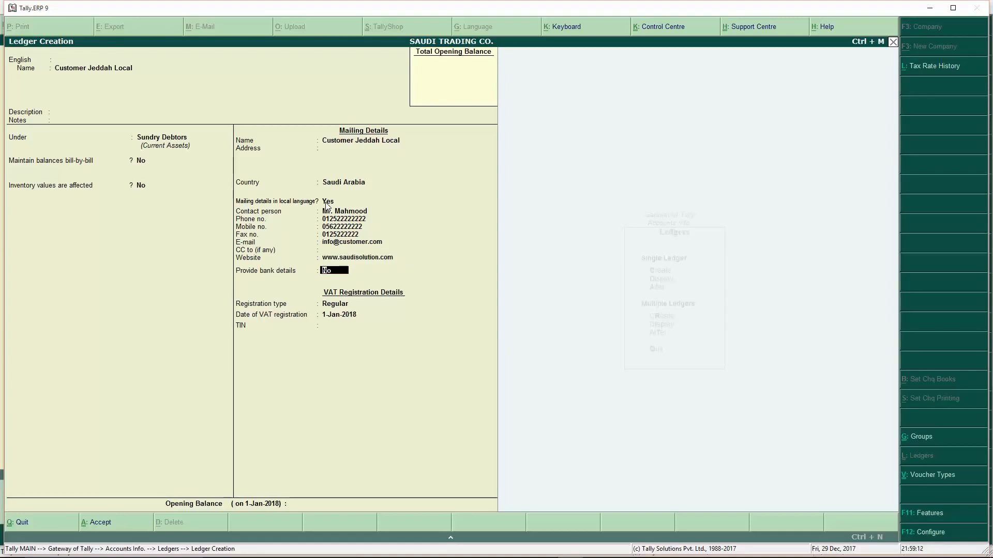
{"action": "key", "text": "Return"}
{"action": "key", "text": "Return"}
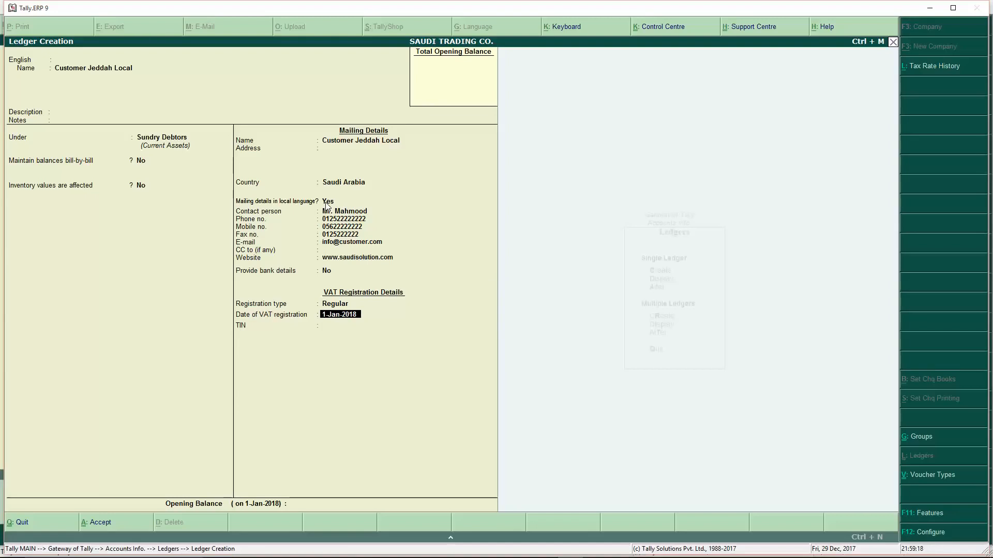
- Accept the 1-Jan-2018 registration date, enter the customer's TIN as Regular, and save the ledger
{"action": "key", "text": "Return"}
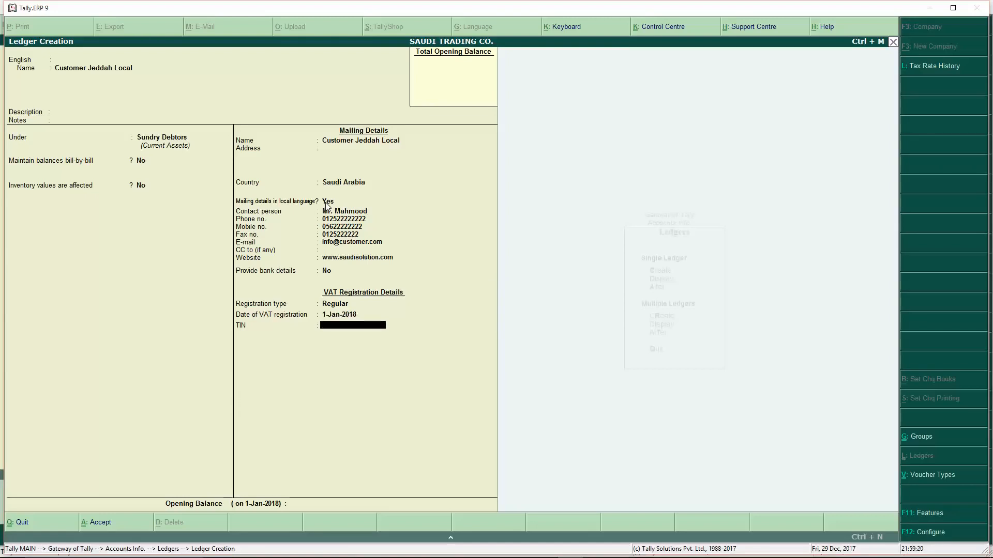
{"action": "type", "text": "1235252222223"}
{"action": "key", "text": "Up"}
{"action": "key", "text": "Up"}
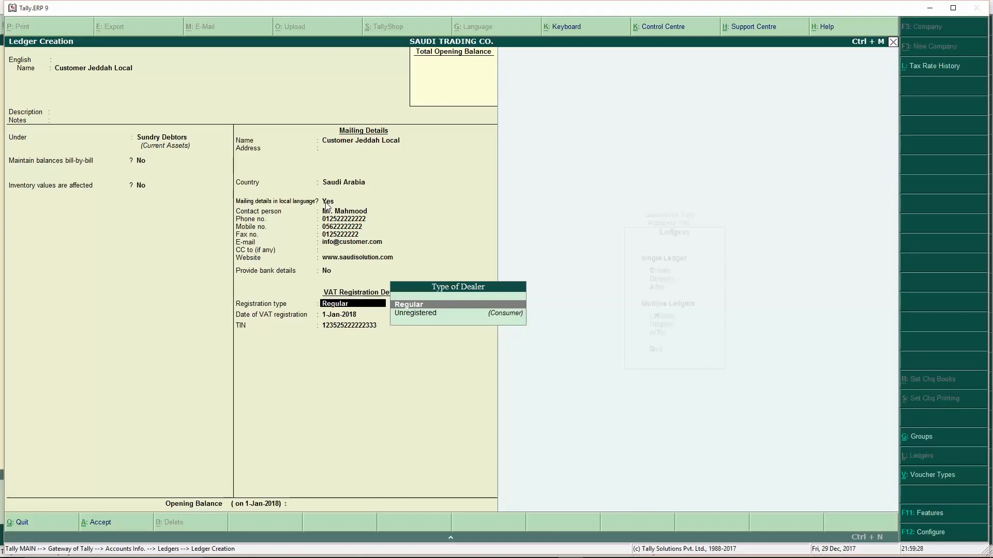
{"action": "key", "text": "Return"}
{"action": "key", "text": "Return"}
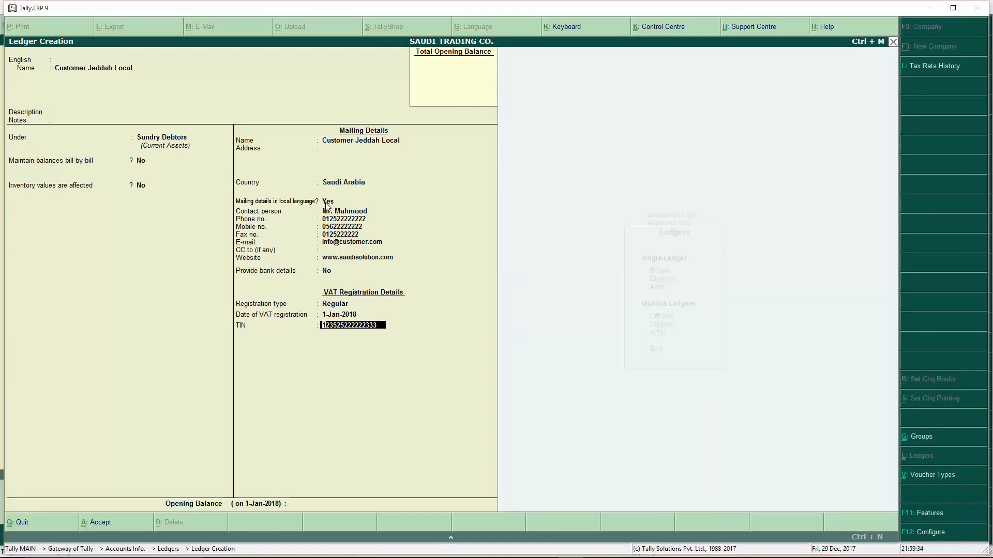
{"action": "key", "text": "Return"}
{"action": "key", "text": "Return"}
{"action": "left_click", "coordinate": [325, 202]}
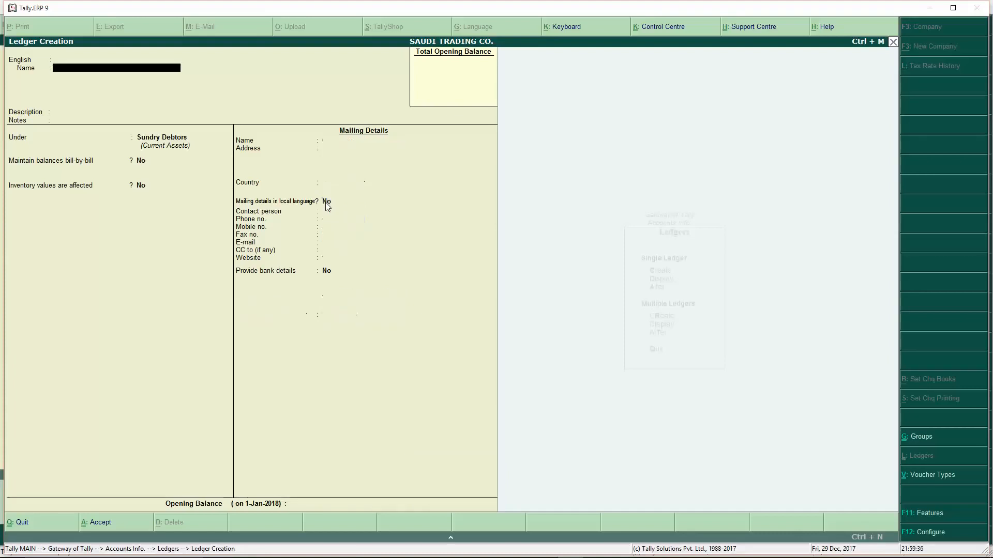
- Create Supplier Jeddah Local under Sundry Creditors as a Regular dealer and enter its TIN
{"action": "type", "text": "Supplier Jeddah Local"}
{"action": "key", "text": "Return"}
{"action": "key", "text": "Return"}
{"action": "key", "text": "Return"}
{"action": "type", "text": "Sun"}
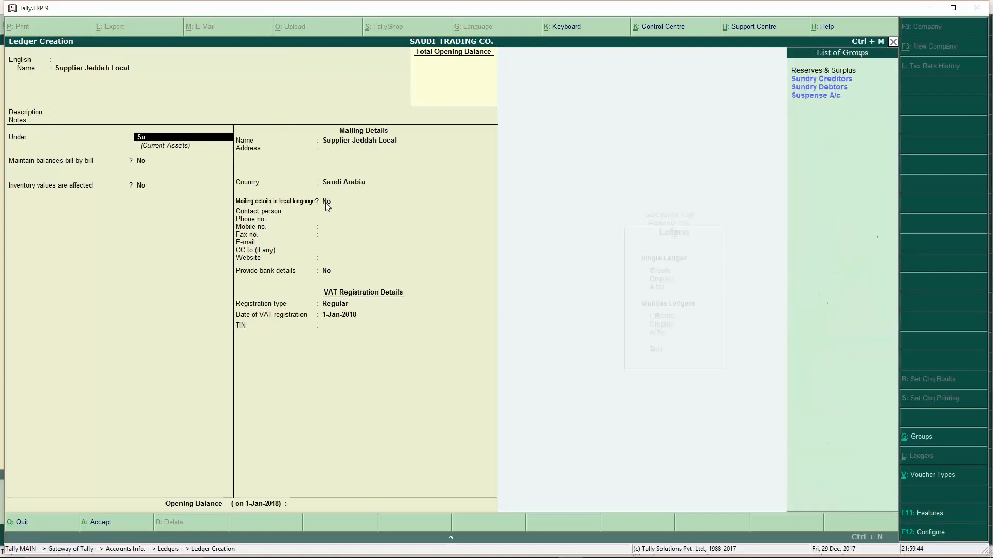
{"action": "key", "text": "Return"}
{"action": "key", "text": "Return"}
{"action": "key", "text": "Return"}
{"action": "key", "text": "Return"}
{"action": "key", "text": "Return"}
{"action": "key", "text": "Return"}
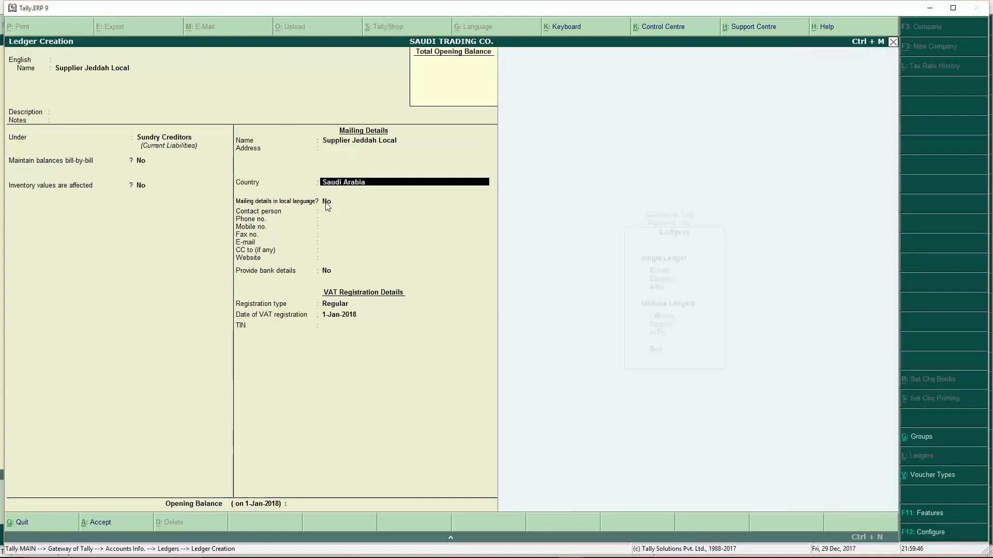
{"action": "key", "text": "Return"}
{"action": "key", "text": "Return"}
{"action": "key", "text": "Return"}
{"action": "key", "text": "Return"}
{"action": "key", "text": "Return"}
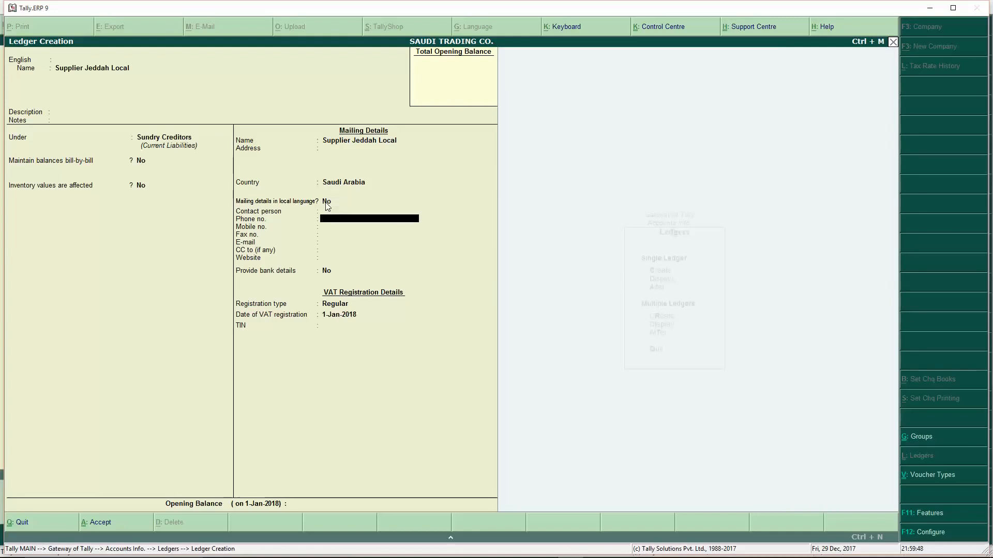
{"action": "key", "text": "Return"}
{"action": "key", "text": "Return"}
{"action": "key", "text": "Return"}
{"action": "key", "text": "Return"}
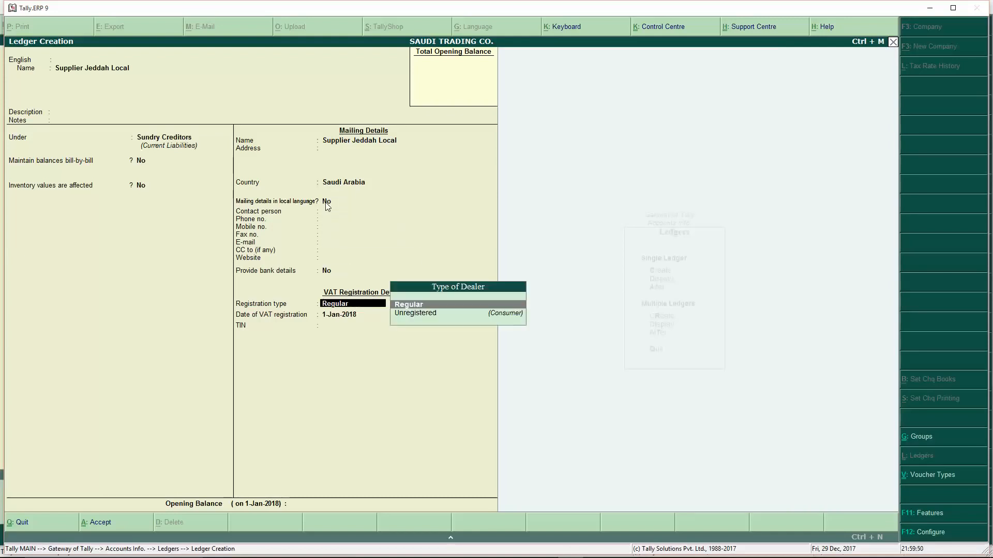
{"action": "key", "text": "Return"}
{"action": "key", "text": "Return"}
{"action": "type", "text": "12"}
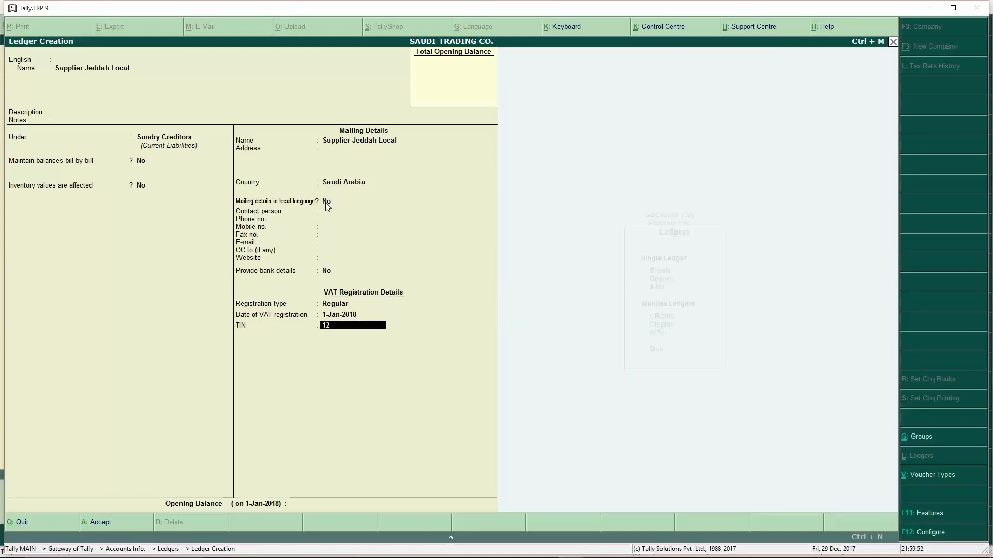
{"action": "type", "text": "525222222222"}
{"action": "key", "text": "Return"}
{"action": "key", "text": "Return"}
{"action": "key", "text": "Return"}
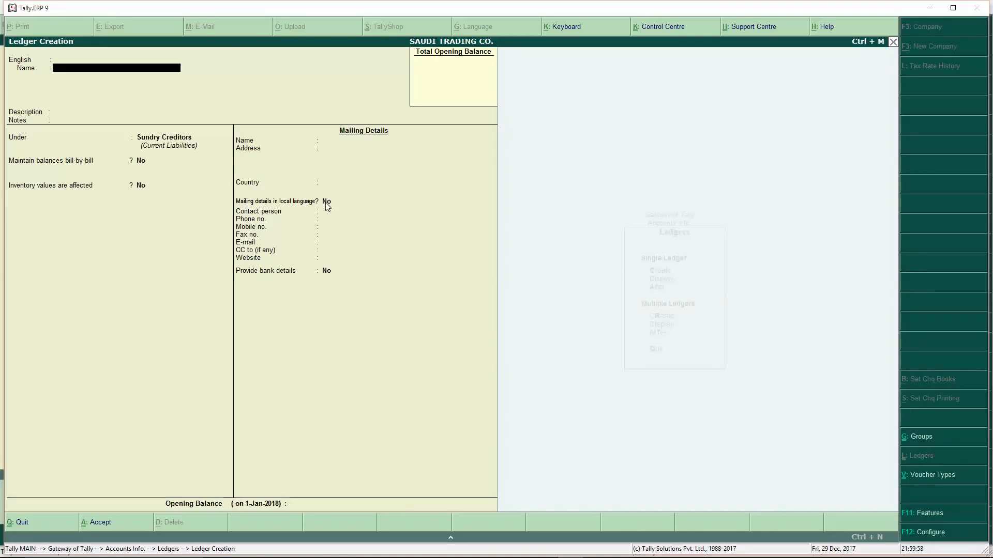
- Add ledger Supplier Jeddah Unregisterted in Sundry Creditors, Saudi Arabia, with Type of Dealer Unregistered
{"action": "type", "text": "Supplier Jeddah Unregist"}
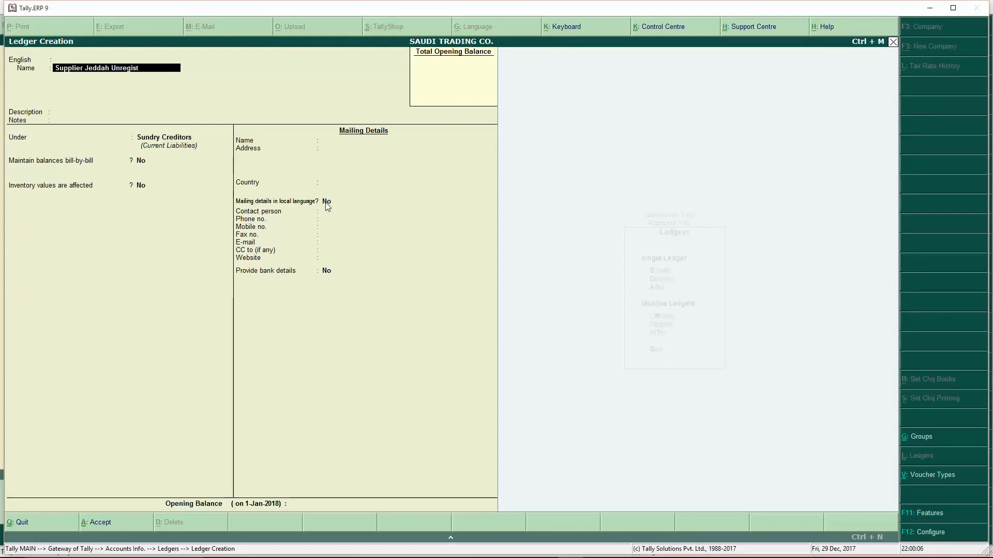
{"action": "type", "text": "erted"}
{"action": "key", "text": "Return"}
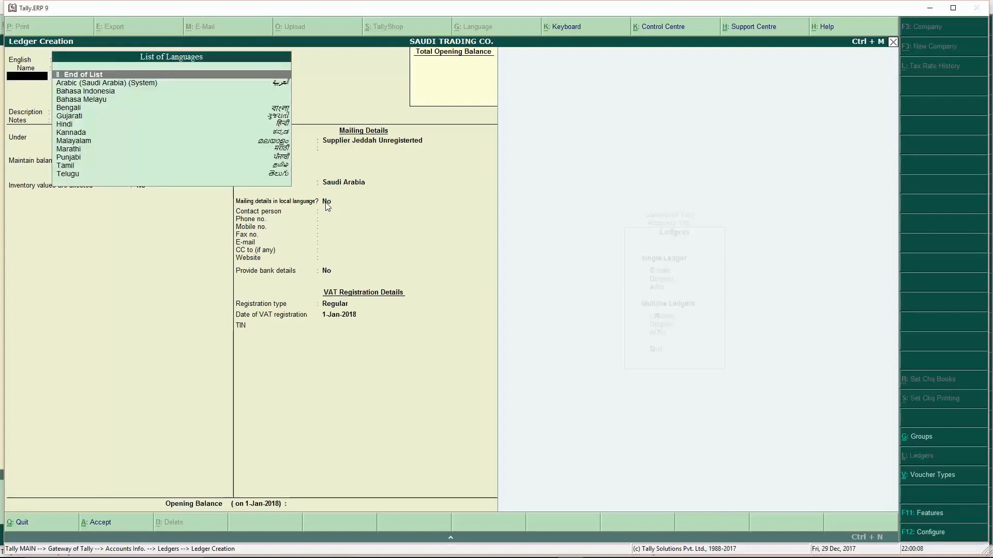
{"action": "key", "text": "Return"}
{"action": "key", "text": "Return"}
{"action": "key", "text": "Return"}
{"action": "key", "text": "Return"}
{"action": "key", "text": "Return"}
{"action": "key", "text": "Return"}
{"action": "key", "text": "Return"}
{"action": "key", "text": "Return"}
{"action": "key", "text": "Return"}
{"action": "key", "text": "Return"}
{"action": "key", "text": "Return"}
{"action": "key", "text": "Return"}
{"action": "key", "text": "Return"}
{"action": "key", "text": "Return"}
{"action": "key", "text": "Return"}
{"action": "key", "text": "Return"}
{"action": "key", "text": "Return"}
{"action": "key", "text": "Return"}
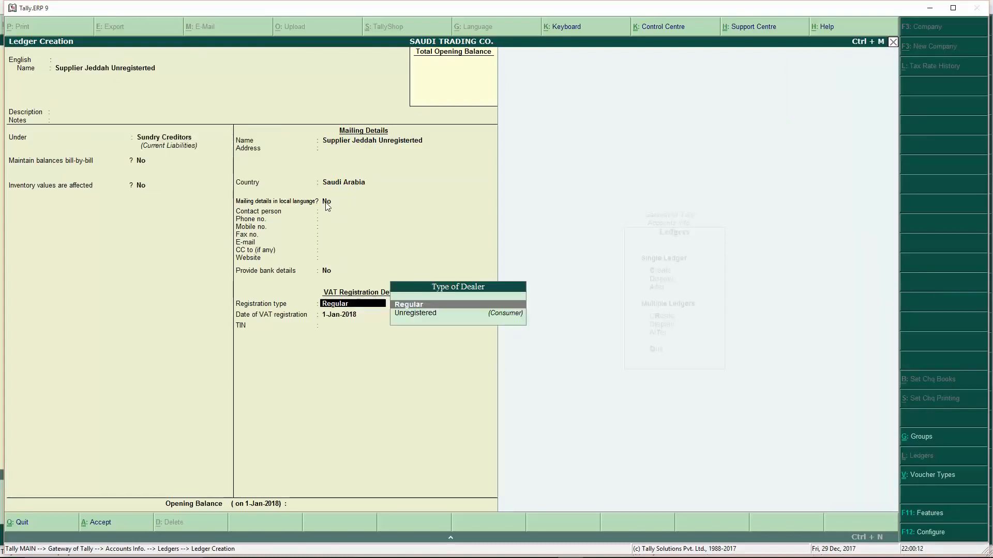
{"action": "key", "text": "Down"}
{"action": "key", "text": "Return"}
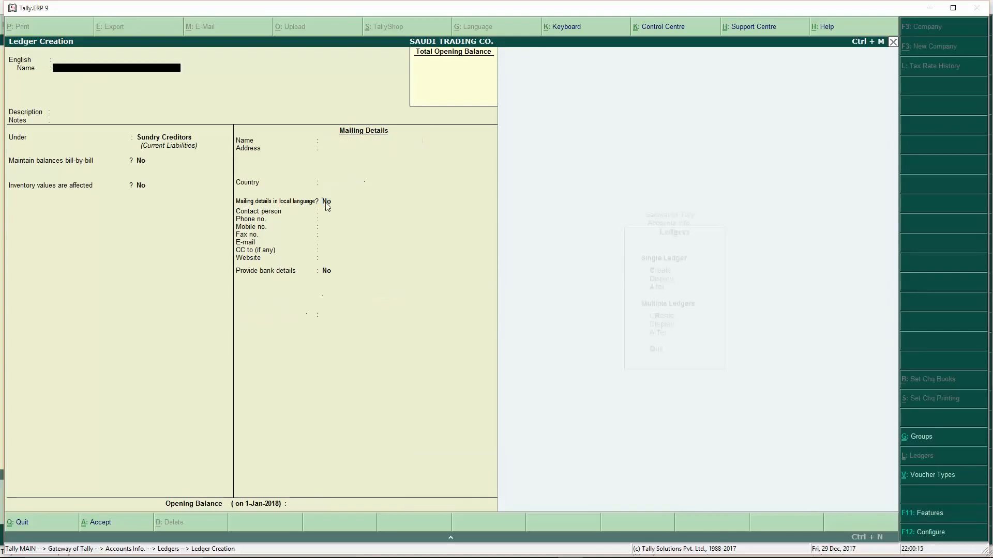
- Name the ledger Customer in Dubai under Sundry Debtors, with country UAE and emirate Dubai
{"action": "type", "text": "Customer in Dubai"}
{"action": "key", "text": "Return"}
{"action": "key", "text": "Return"}
{"action": "type", "text": "sun"}
{"action": "key", "text": "Down"}
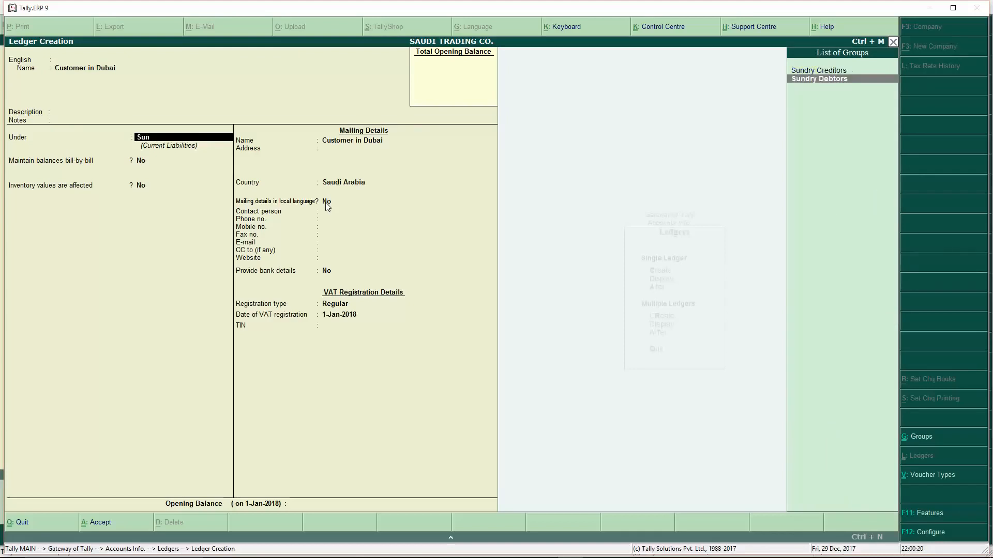
{"action": "key", "text": "Return"}
{"action": "key", "text": "Return"}
{"action": "key", "text": "Return"}
{"action": "key", "text": "Return"}
{"action": "key", "text": "Return"}
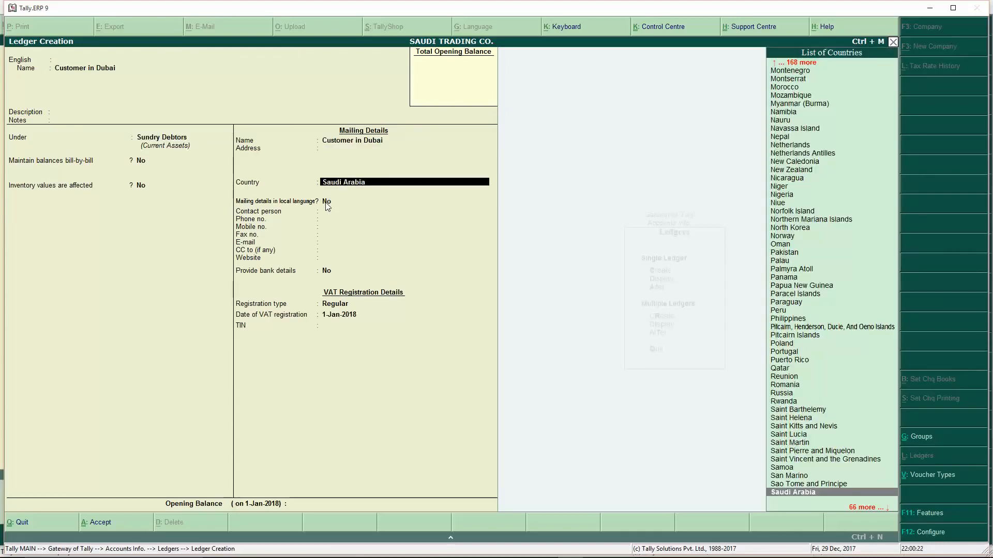
{"action": "type", "text": "Ua"}
{"action": "key", "text": "Return"}
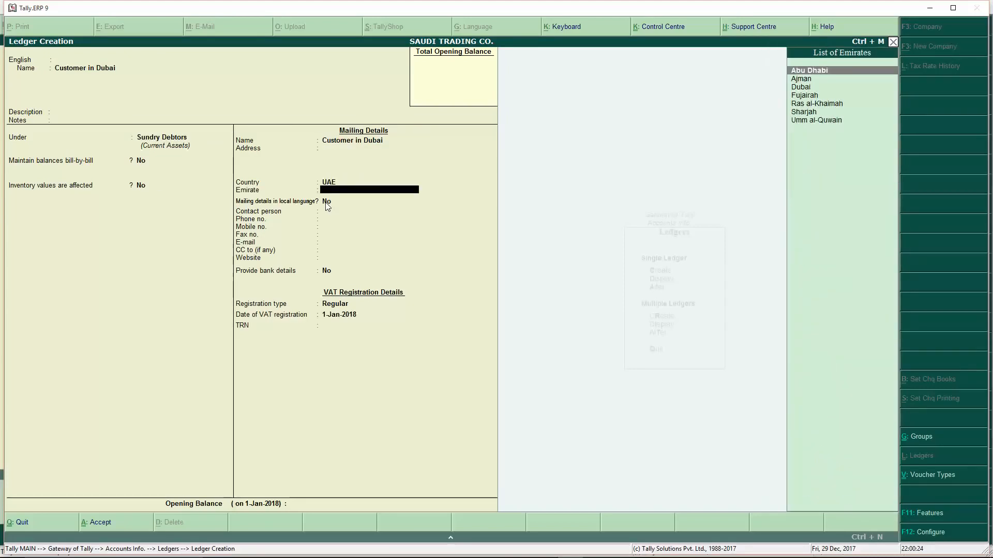
{"action": "type", "text": "d"}
{"action": "key", "text": "Return"}
{"action": "key", "text": "Return"}
{"action": "key", "text": "Return"}
{"action": "key", "text": "Return"}
{"action": "key", "text": "Return"}
{"action": "key", "text": "Return"}
{"action": "key", "text": "Return"}
{"action": "key", "text": "Return"}
{"action": "key", "text": "Return"}
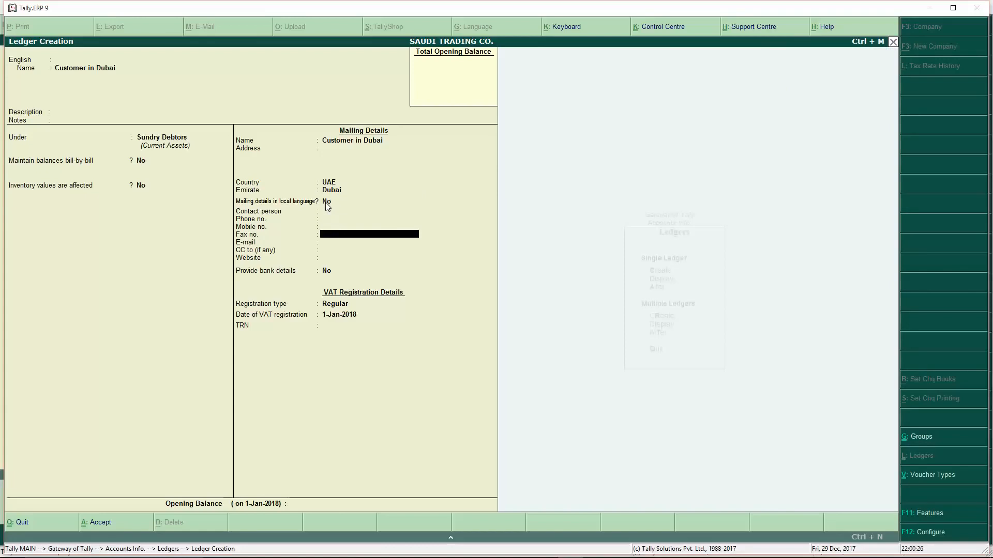
- Enter the TRN, accept the 1-Jan-2018 date, save, and return to Gateway of Tally
{"action": "key", "text": "Return"}
{"action": "key", "text": "Return"}
{"action": "key", "text": "Return"}
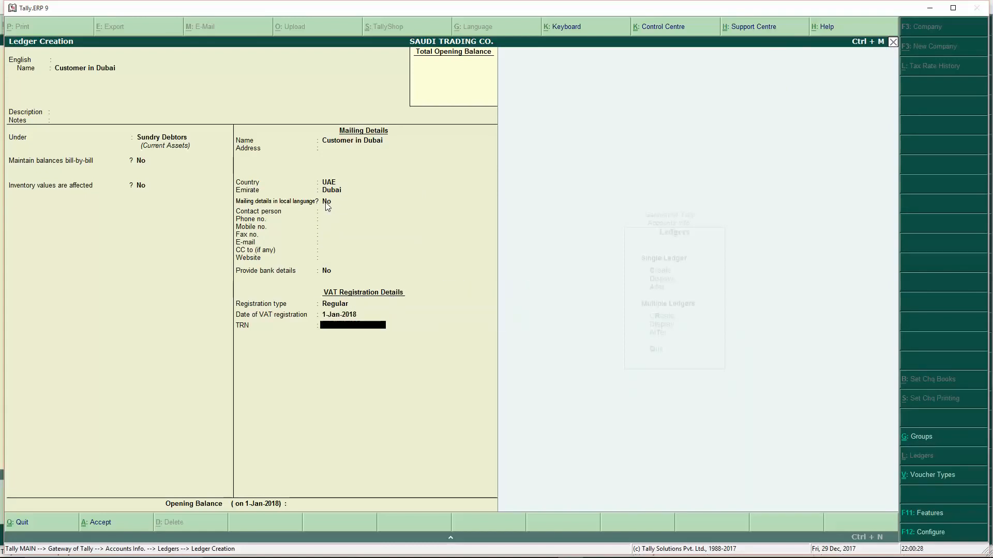
{"action": "type", "text": "225222525252222"}
{"action": "key", "text": "Return"}
{"action": "key", "text": "Return"}
{"action": "key", "text": "Return"}
{"action": "key", "text": "Return"}
{"action": "key", "text": "Escape"}
{"action": "key", "text": "Return"}
{"action": "key", "text": "Escape"}
{"action": "key", "text": "Escape"}
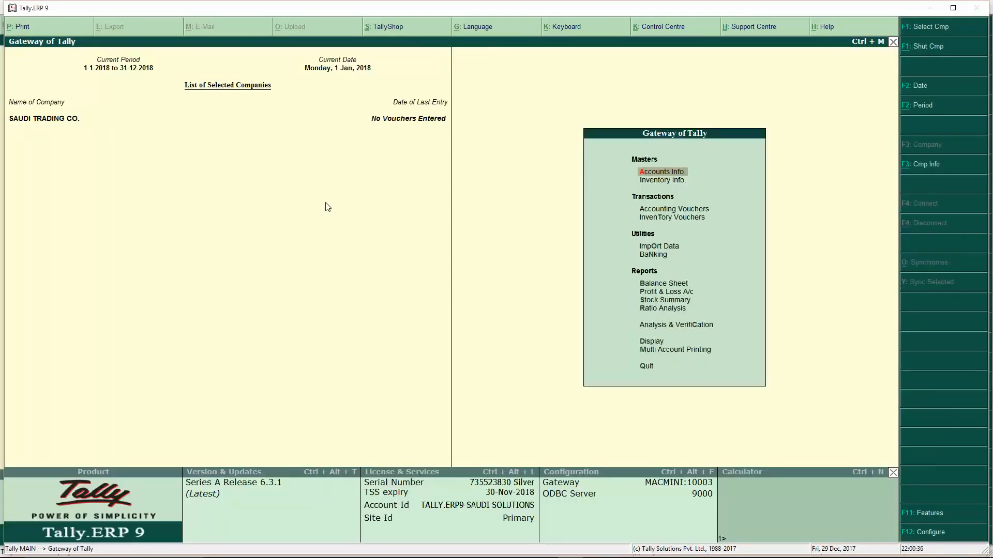
- Navigate Inventory Info to the Units of Measure creation screen
{"action": "key", "text": "Down"}
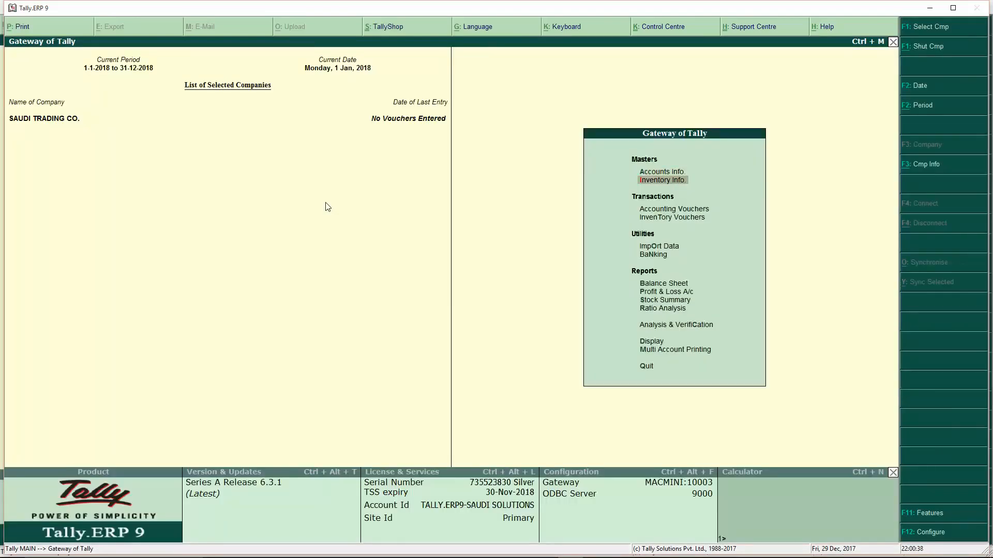
{"action": "key", "text": "Return"}
{"action": "key", "text": "Down"}
{"action": "key", "text": "Up"}
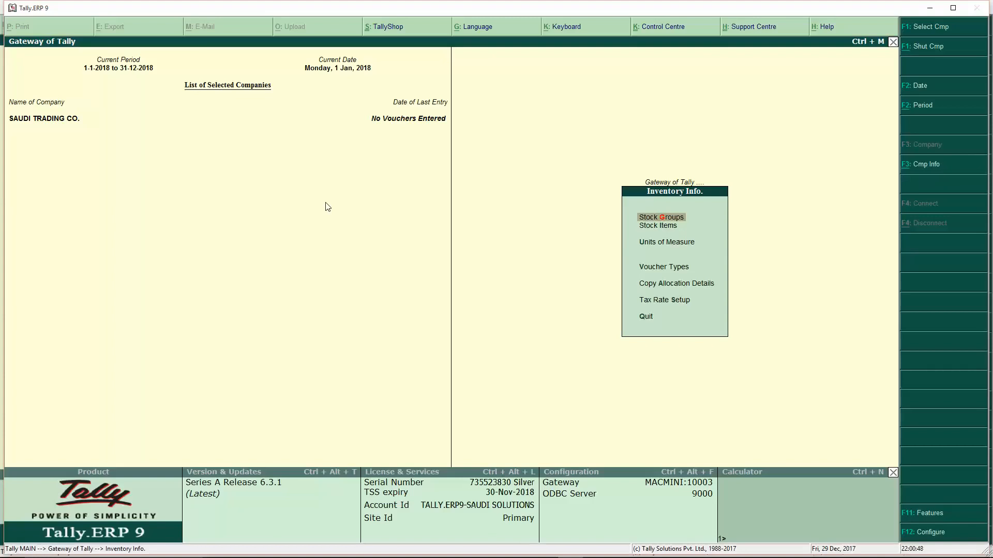
{"action": "key", "text": "Down"}
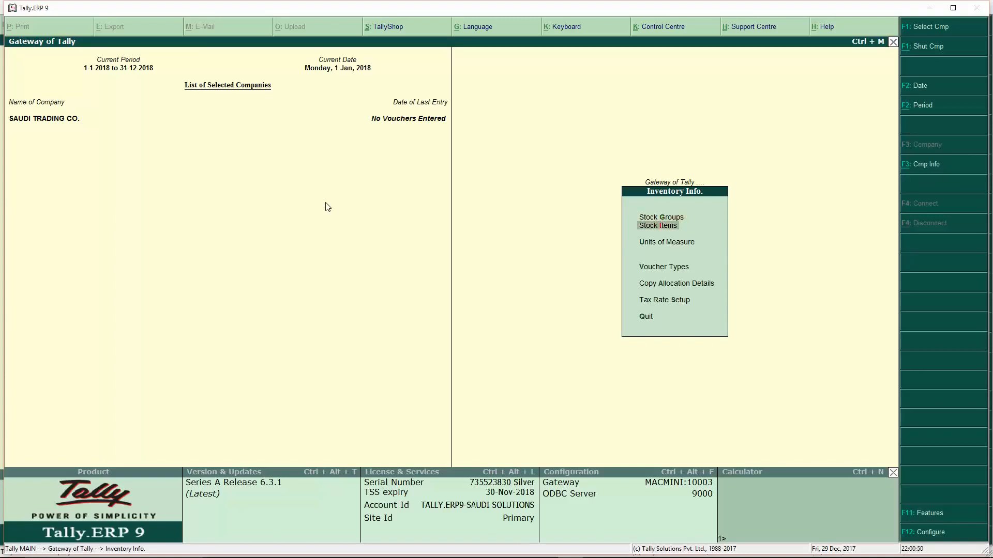
{"action": "key", "text": "Down"}
{"action": "key", "text": "Down"}
{"action": "key", "text": "Up"}
{"action": "key", "text": "Return"}
- Save the simple unit with symbol pcs and go back to the Stock Items options
{"action": "key", "text": "Return"}
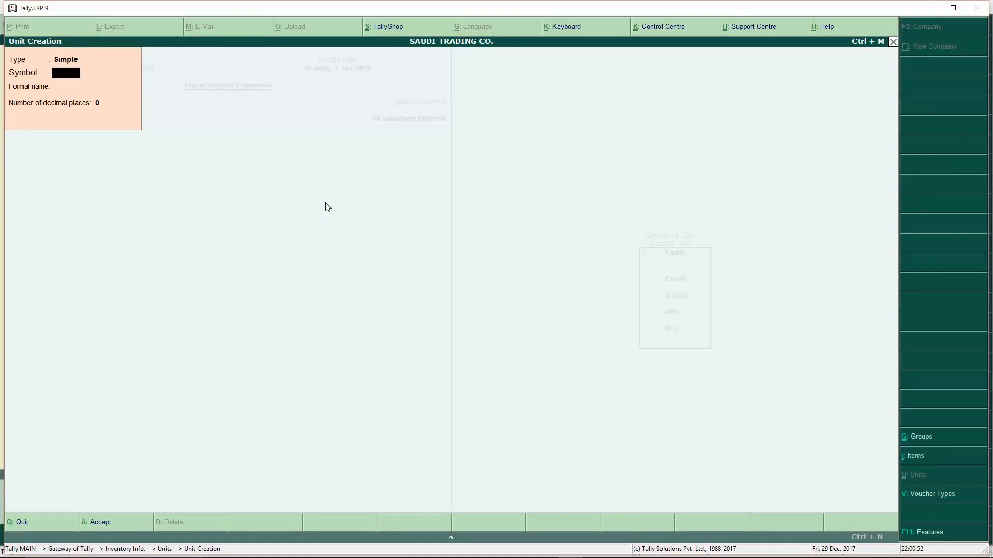
{"action": "type", "text": "pcs"}
{"action": "key", "text": "Return"}
{"action": "key", "text": "Return"}
{"action": "key", "text": "Return"}
{"action": "key", "text": "Return"}
{"action": "key", "text": "Escape"}
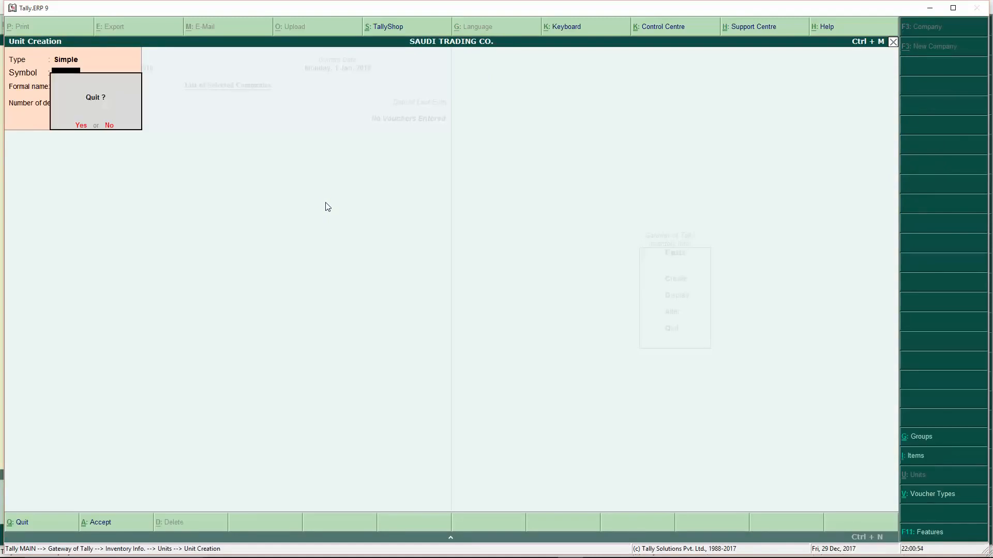
{"action": "key", "text": "Return"}
{"action": "key", "text": "Escape"}
{"action": "key", "text": "Up"}
{"action": "key", "text": "Return"}
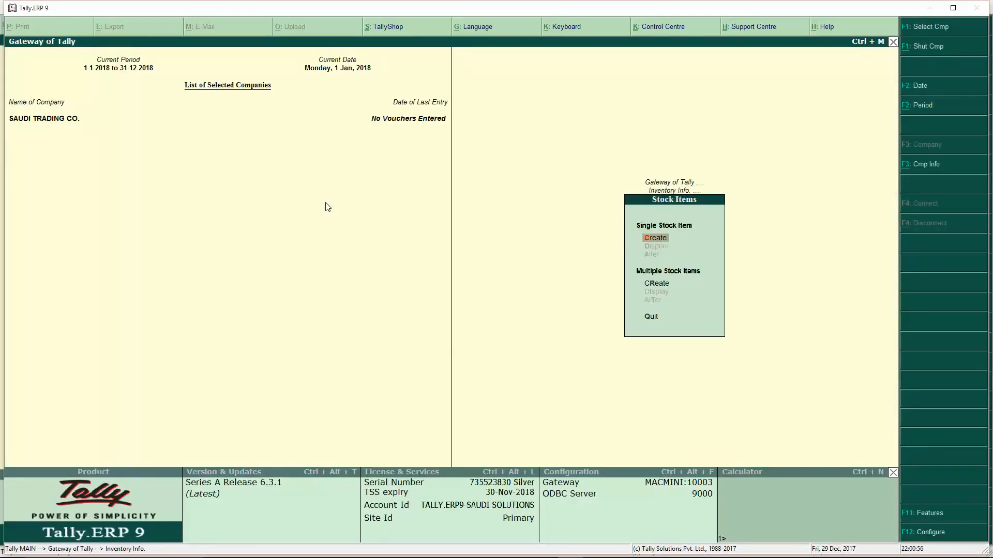
{"action": "key", "text": "Return"}
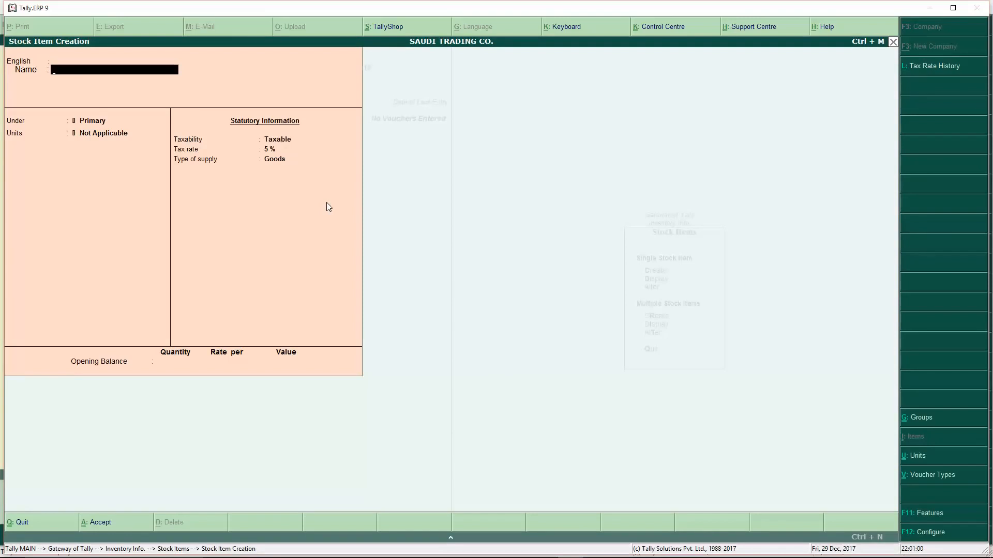
- Save stock item Computer Keyboard with unit pcs, Taxable at 5%, type Goods
{"action": "type", "text": "Computer Keyboard"}
{"action": "key", "text": "Return"}
{"action": "key", "text": "Return"}
{"action": "key", "text": "Down"}
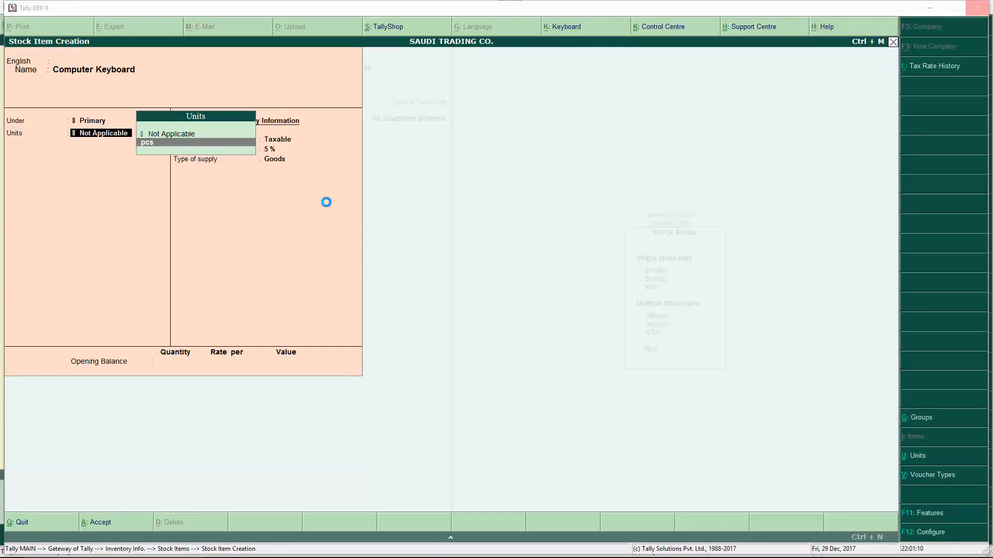
{"action": "key", "text": "Return"}
{"action": "key", "text": "Return"}
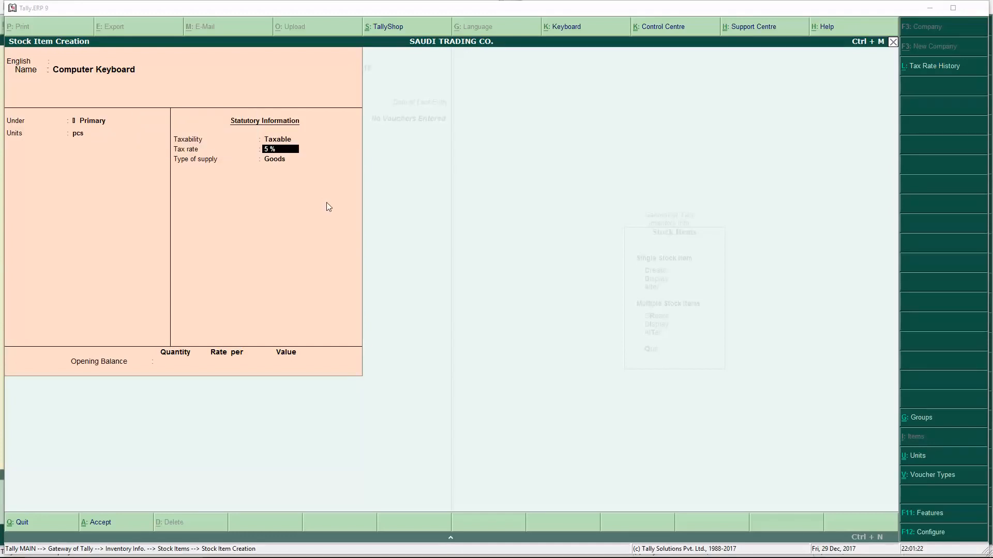
{"action": "left_click", "coordinate": [286, 141]}
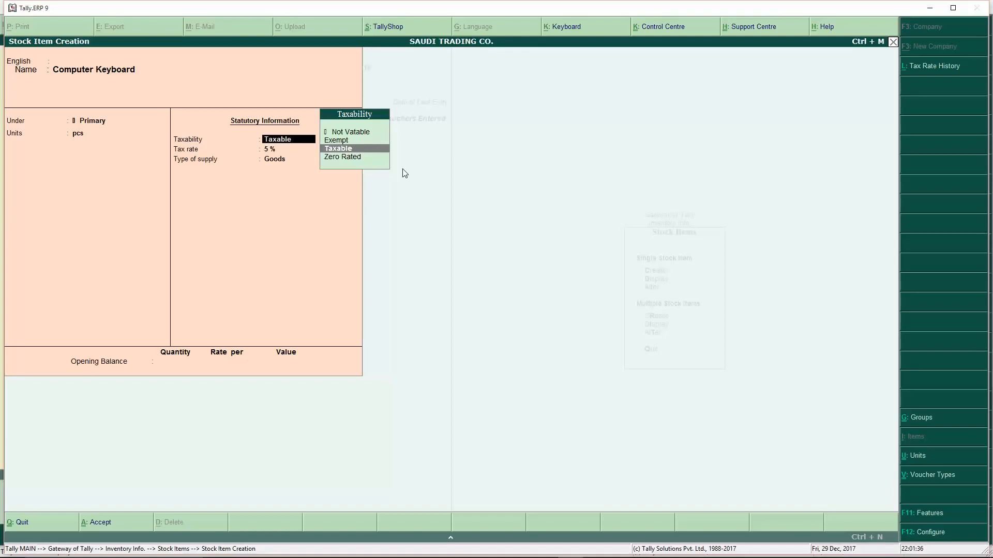
{"action": "key", "text": "Return"}
{"action": "key", "text": "Return"}
{"action": "key", "text": "Return"}
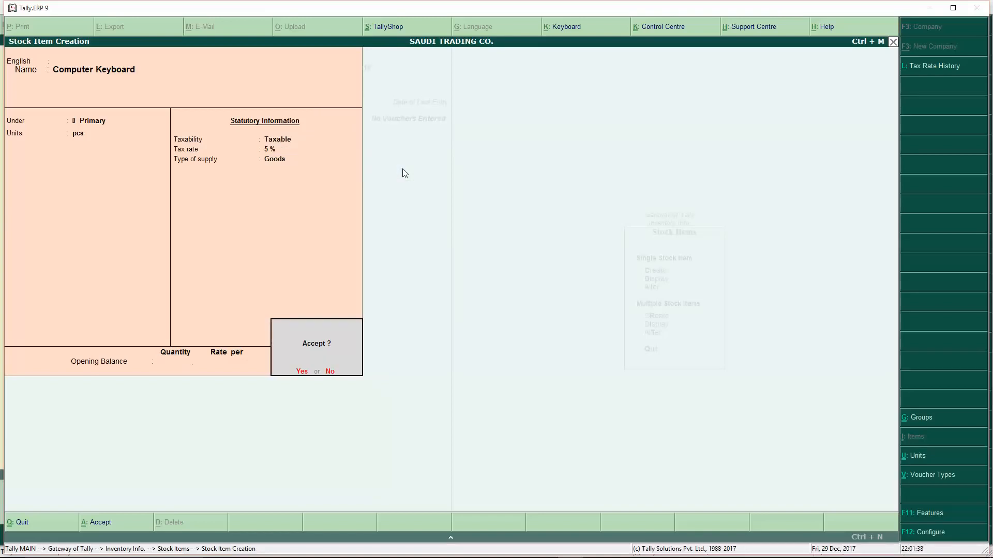
{"action": "key", "text": "Return"}
{"action": "type", "text": "Medical"}
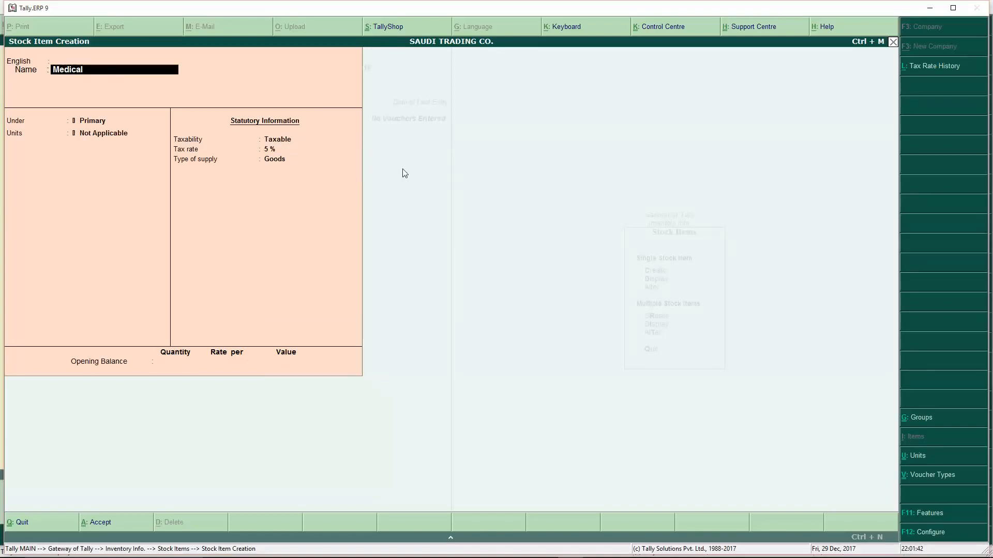
{"action": "type", "text": " Item"}
- Give Medical Item unit pcs and Exempt 0% taxability, save it, and leave creation
{"action": "key", "text": "Return"}
{"action": "key", "text": "Return"}
{"action": "key", "text": "Return"}
{"action": "key", "text": "Down"}
{"action": "key", "text": "Return"}
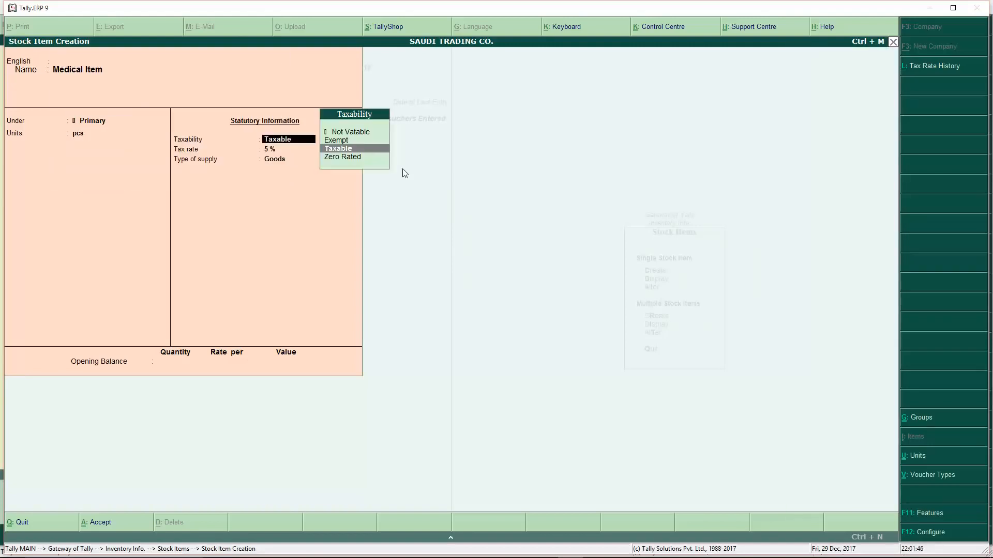
{"action": "key", "text": "Return"}
{"action": "key", "text": "Return"}
{"action": "key", "text": "Return"}
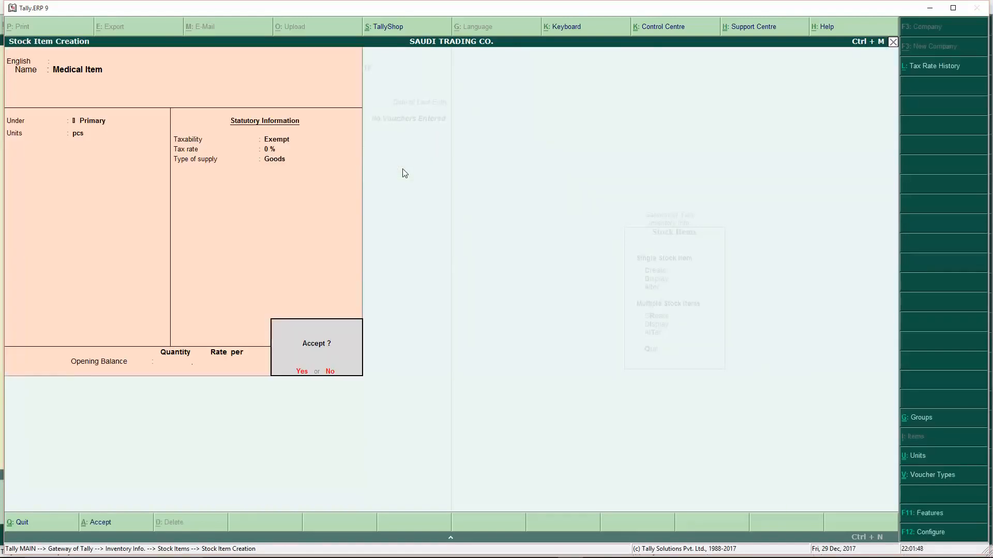
{"action": "key", "text": "Return"}
{"action": "key", "text": "Escape"}
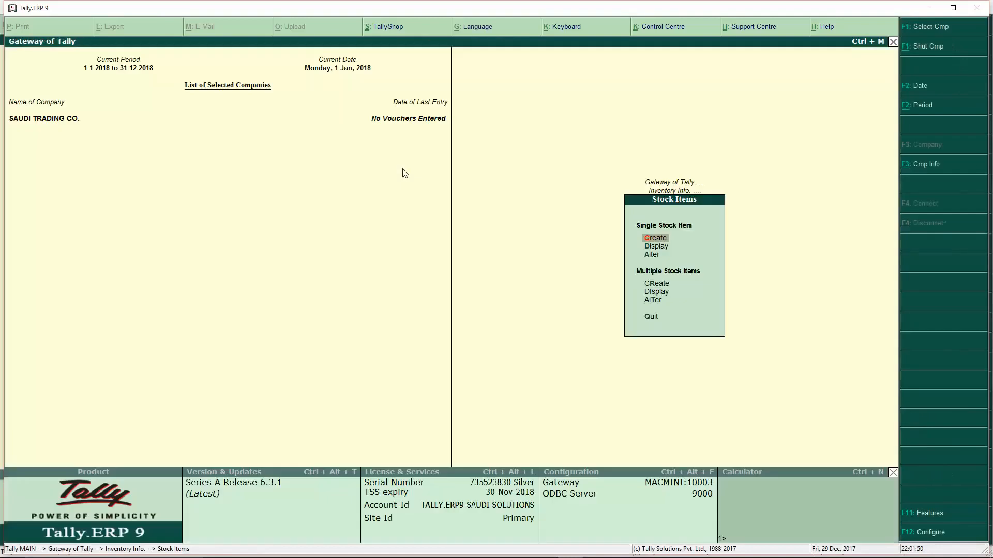
- Start a Purchase voucher (F9) with Supplier Jeddah Local as the party account
{"action": "key", "text": "Escape"}
{"action": "key", "text": "Escape"}
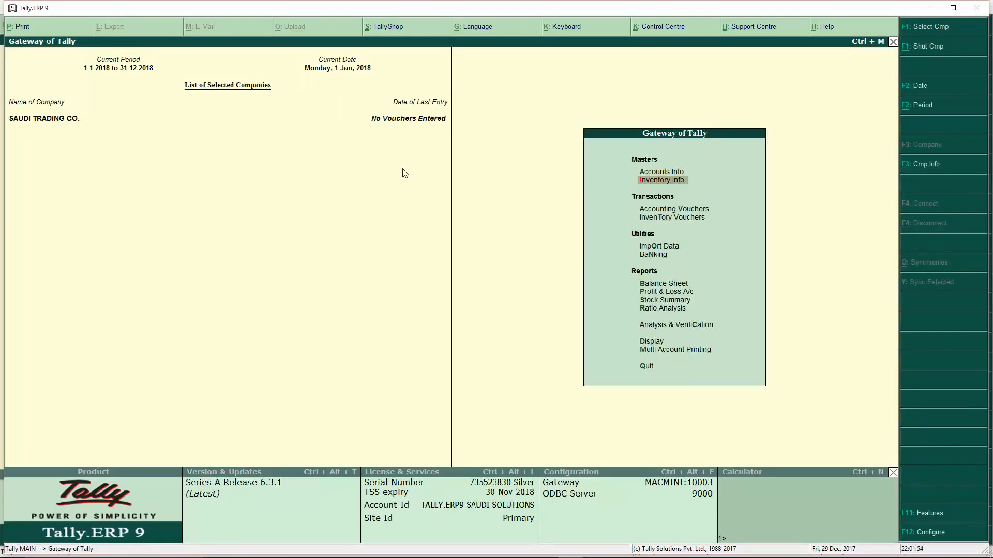
{"action": "key", "text": "Down"}
{"action": "key", "text": "Down"}
{"action": "key", "text": "Up"}
{"action": "key", "text": "Up"}
{"action": "key", "text": "Down"}
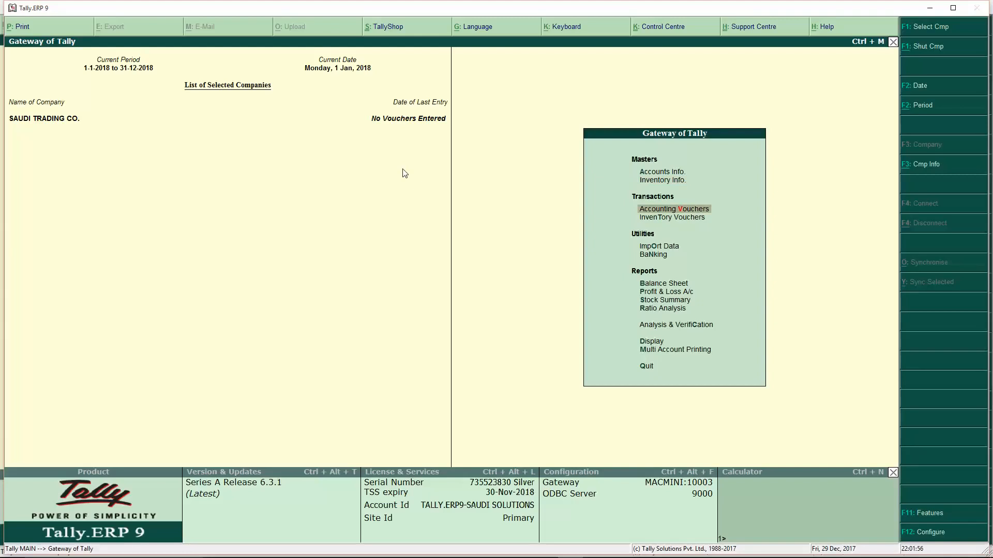
{"action": "key", "text": "Return"}
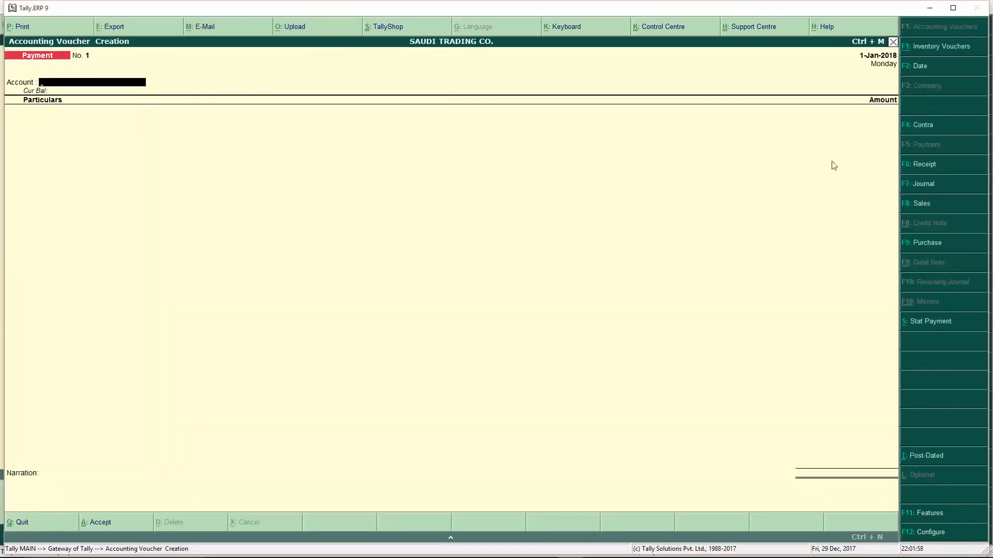
{"action": "key", "text": "F9"}
{"action": "key", "text": "Return"}
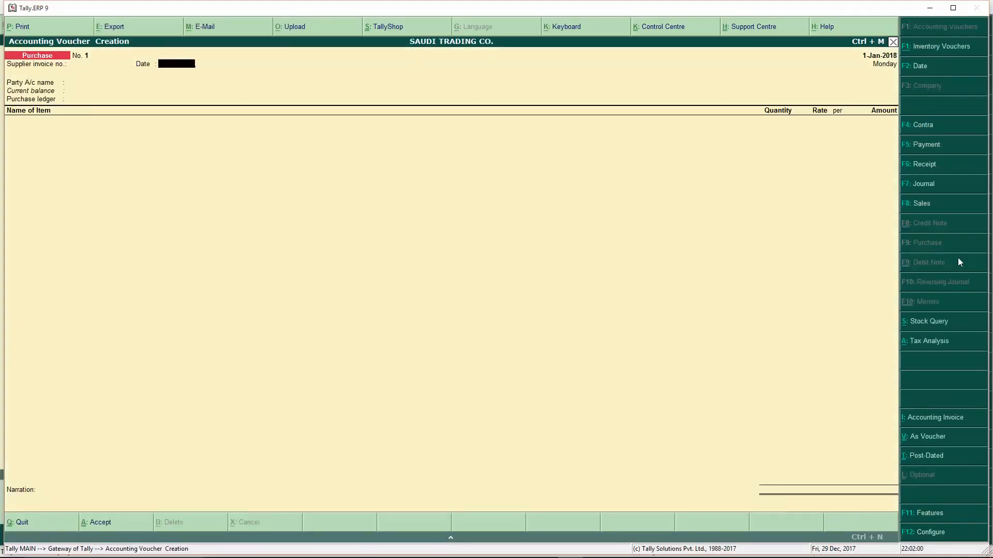
{"action": "key", "text": "Return"}
{"action": "key", "text": "Down"}
{"action": "key", "text": "Down"}
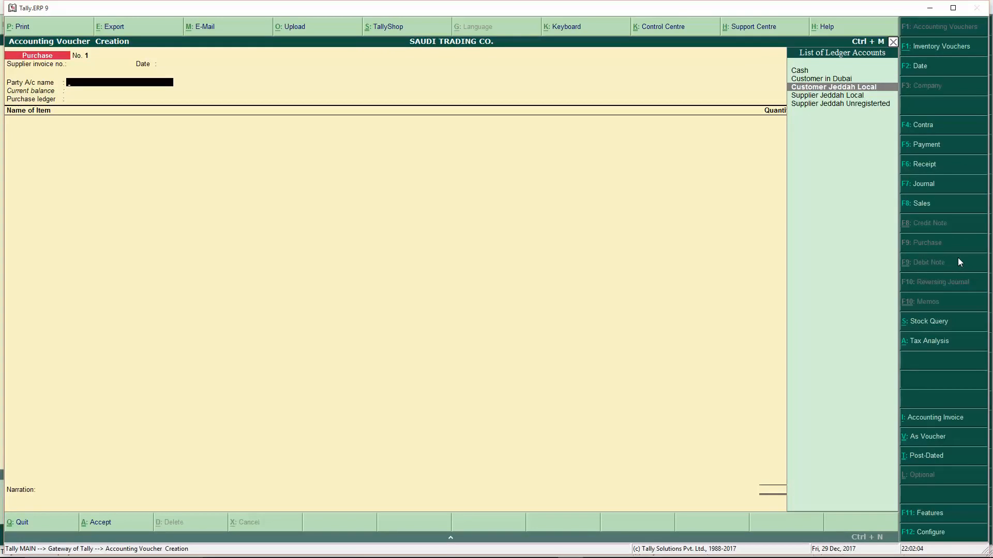
{"action": "key", "text": "Down"}
{"action": "key", "text": "Return"}
{"action": "key", "text": "Return"}
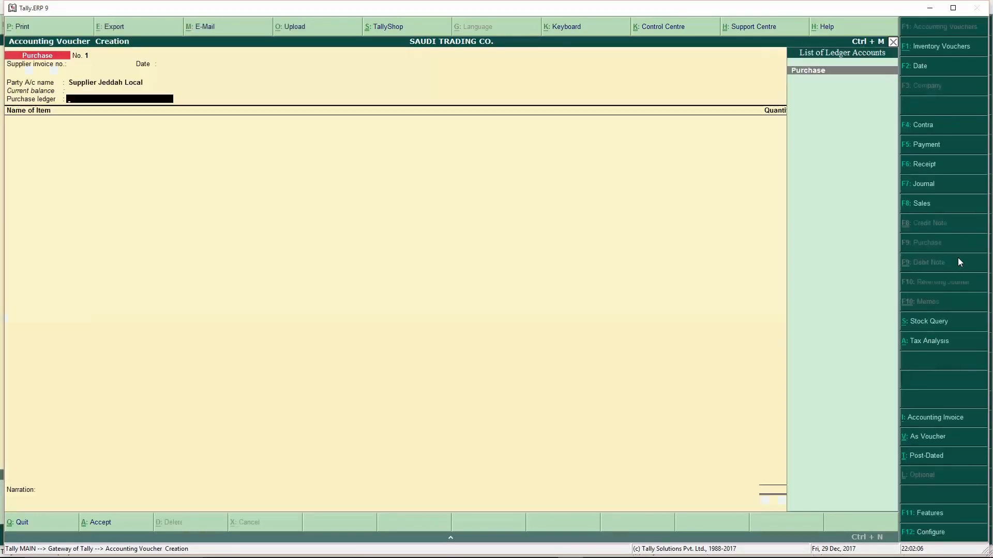
- Add Computer Keyboard, 1 pcs at 100, and Medical Item, 1 at 200, under the Purchase ledger
{"action": "key", "text": "Return"}
{"action": "key", "text": "Down"}
{"action": "key", "text": "Return"}
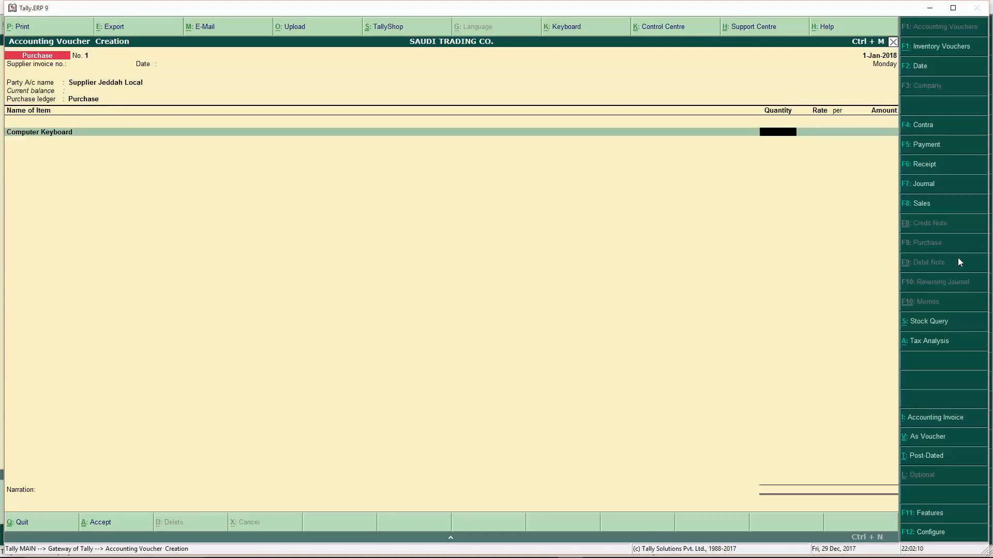
{"action": "key", "text": "Return"}
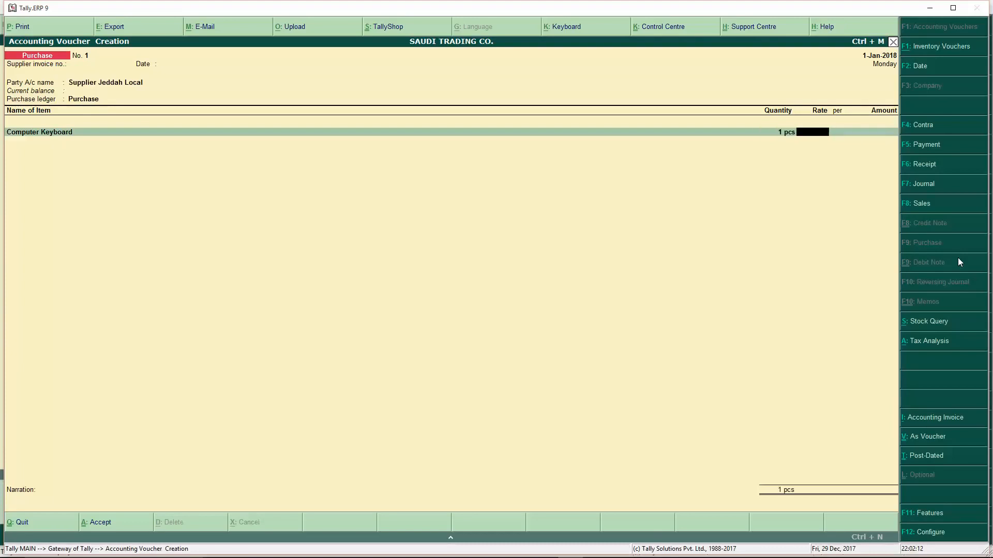
{"action": "type", "text": "100"}
{"action": "key", "text": "Return"}
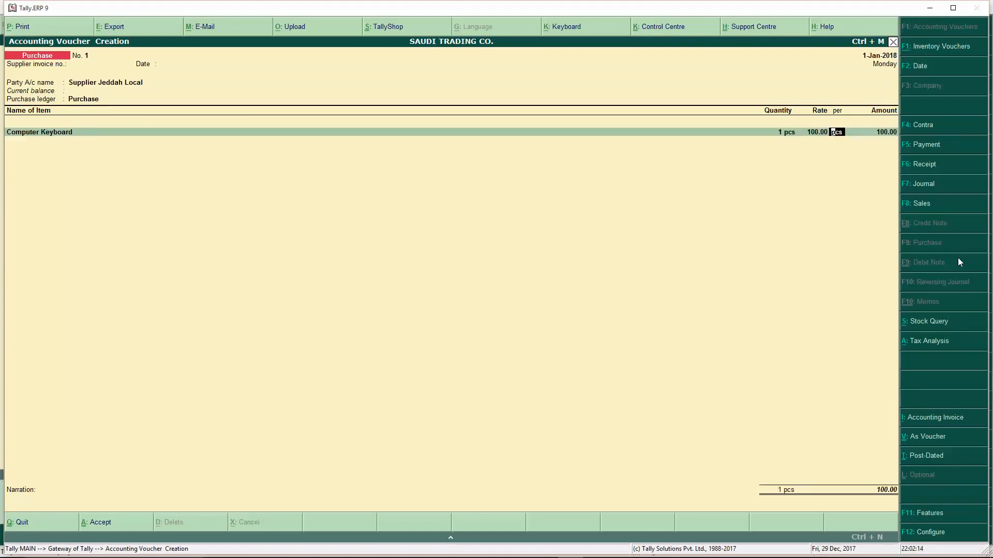
{"action": "key", "text": "Return"}
{"action": "type", "text": "me"}
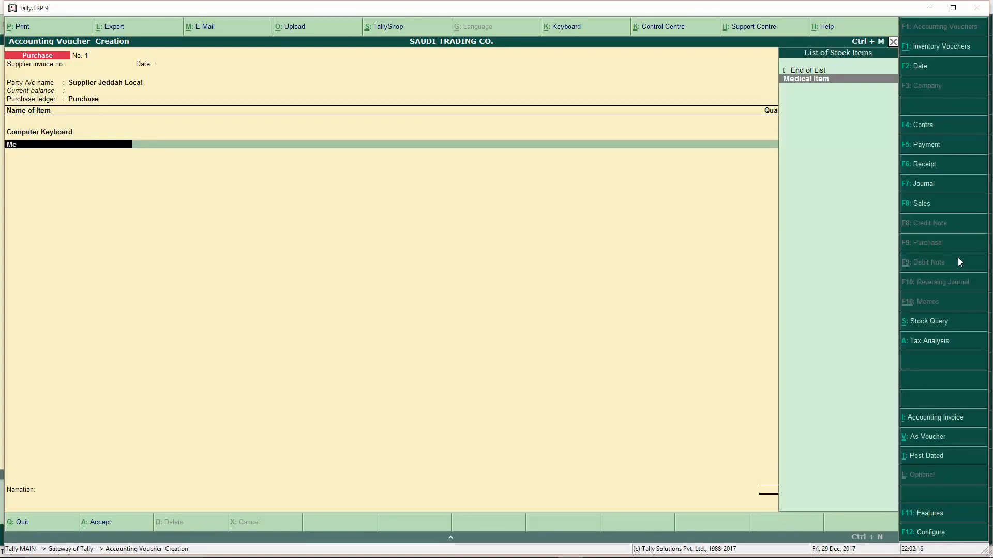
{"action": "key", "text": "Return"}
{"action": "type", "text": "1"}
{"action": "key", "text": "Return"}
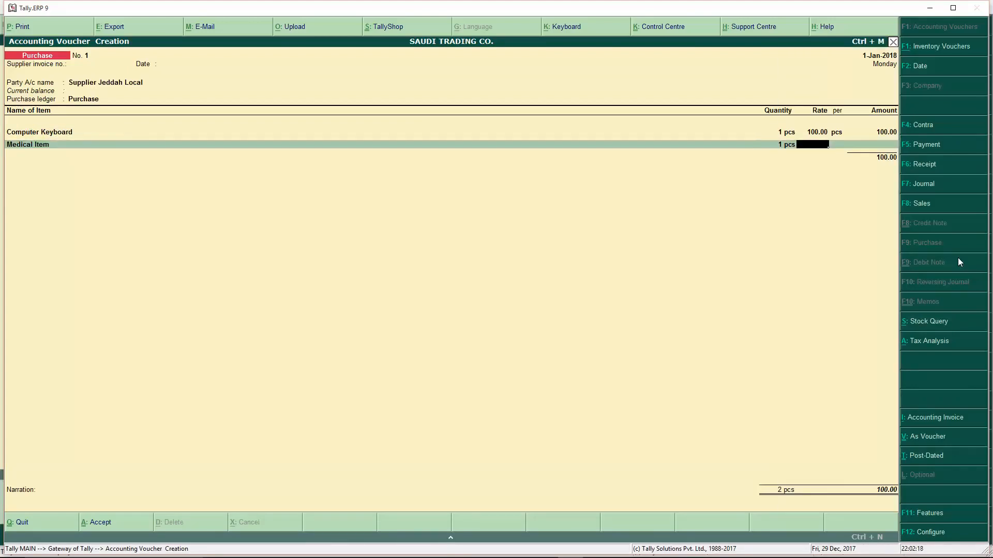
{"action": "type", "text": "200"}
{"action": "key", "text": "Return"}
{"action": "key", "text": "Return"}
{"action": "key", "text": "Return"}
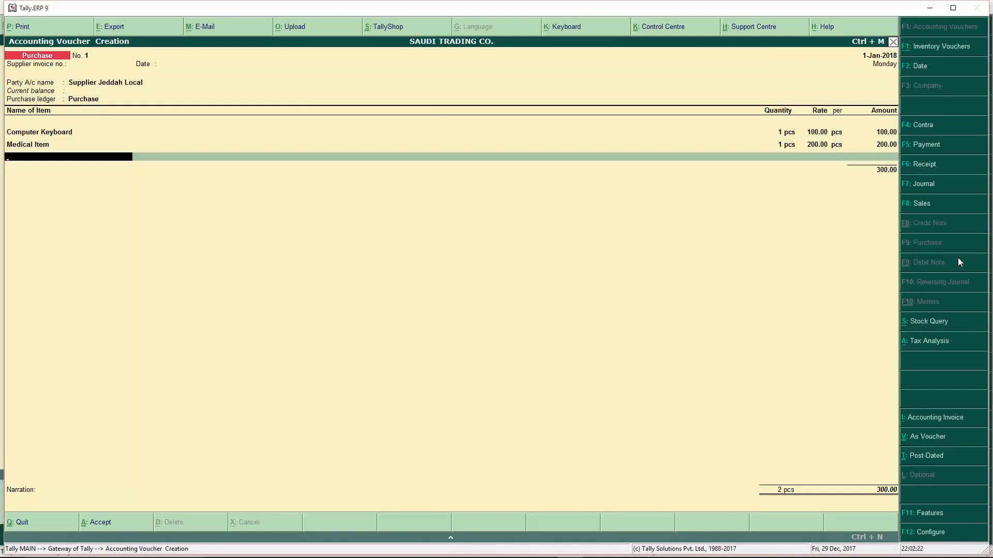
- Add the VAT ledger line of 5.00, bringing the total to 305
{"action": "key", "text": "Return"}
{"action": "type", "text": "Vat"}
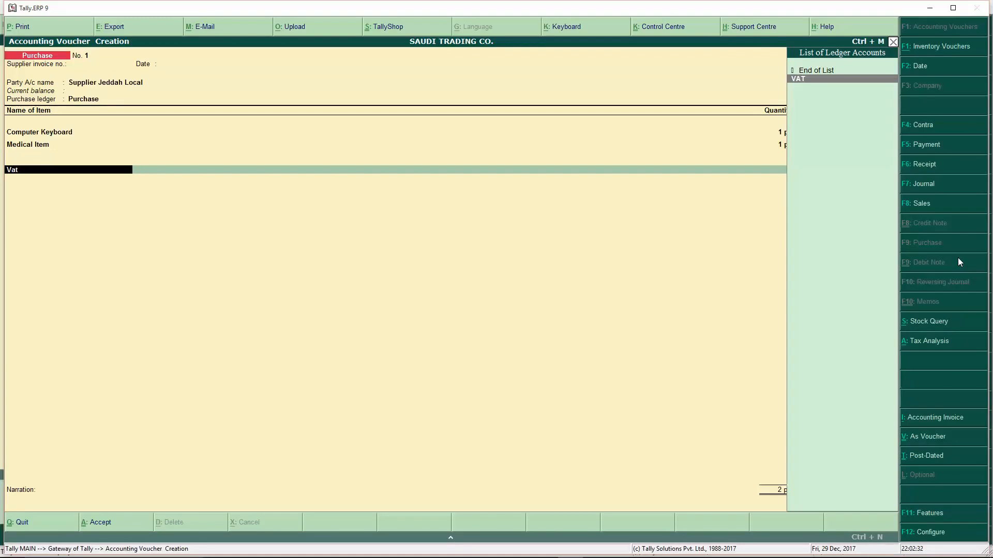
{"action": "key", "text": "Return"}
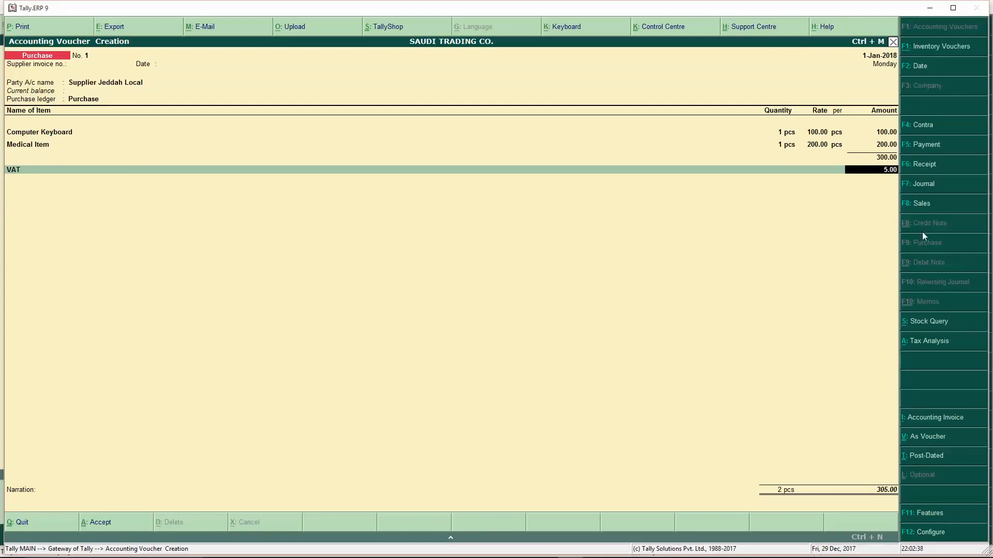
- Review the tax analysis showing 5.00 VAT on the keyboard, then accept purchase voucher No. 1
{"action": "left_click", "coordinate": [926, 342]}
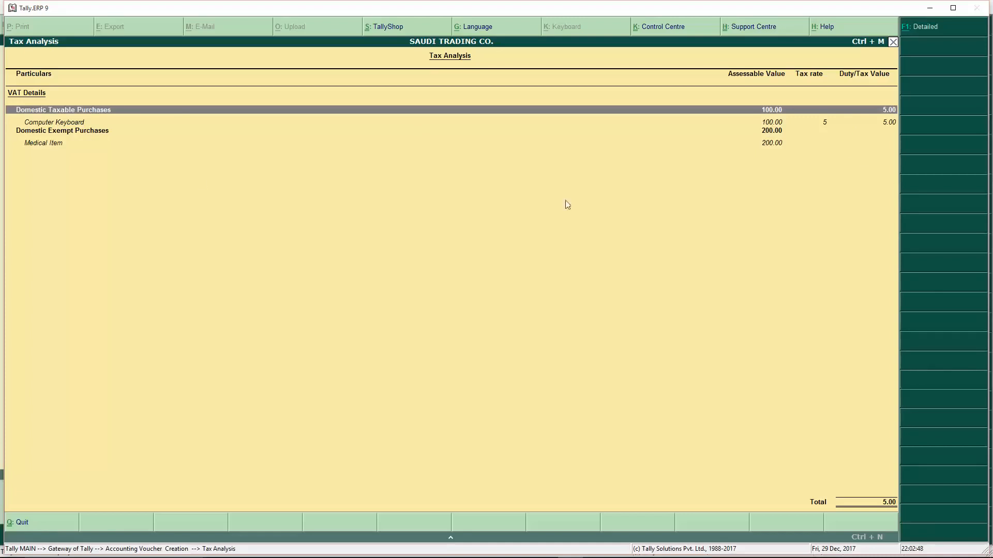
{"action": "key", "text": "Escape"}
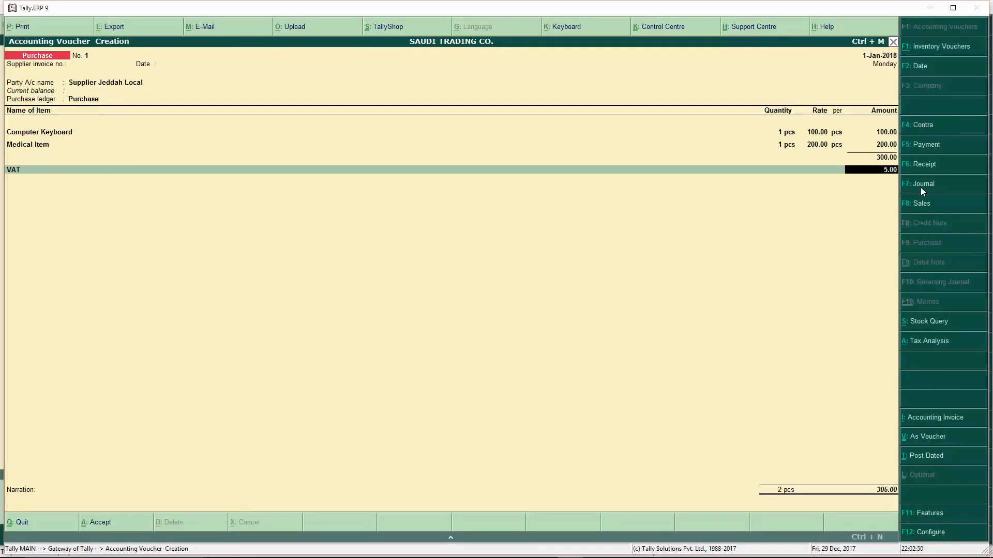
{"action": "key", "text": "Return"}
{"action": "key", "text": "Return"}
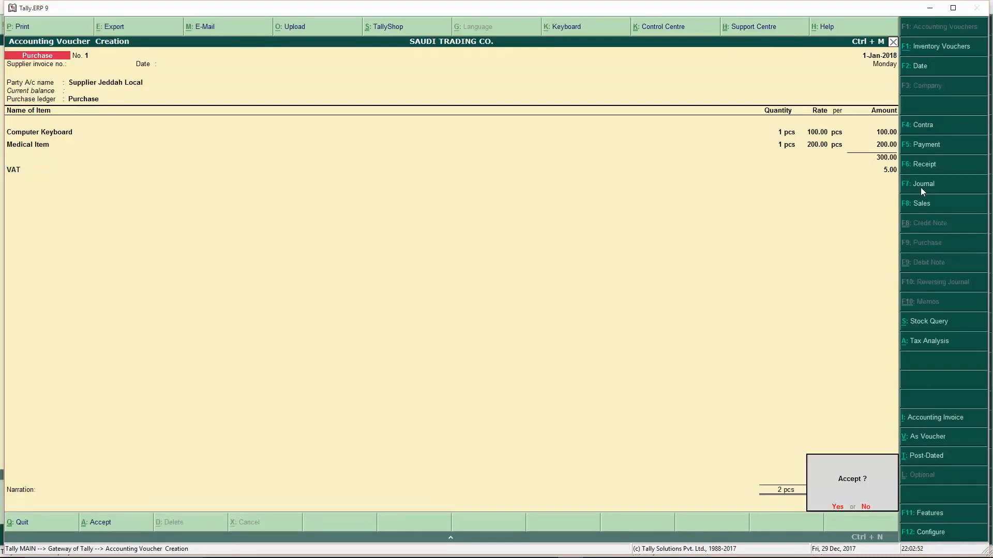
{"action": "key", "text": "Return"}
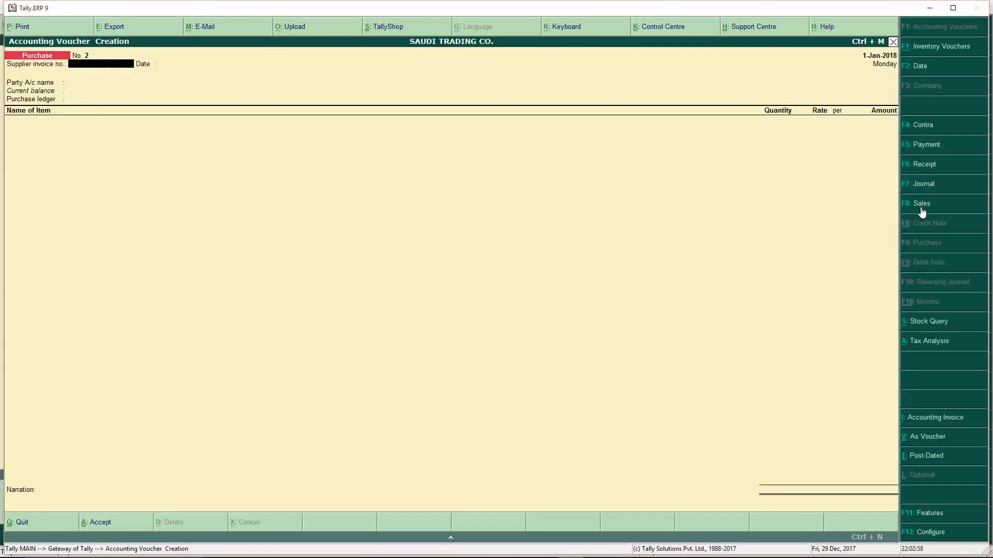
- Open the Sales voucher type for alteration via Accounts Info > Voucher Types
{"action": "left_click", "coordinate": [922, 204]}
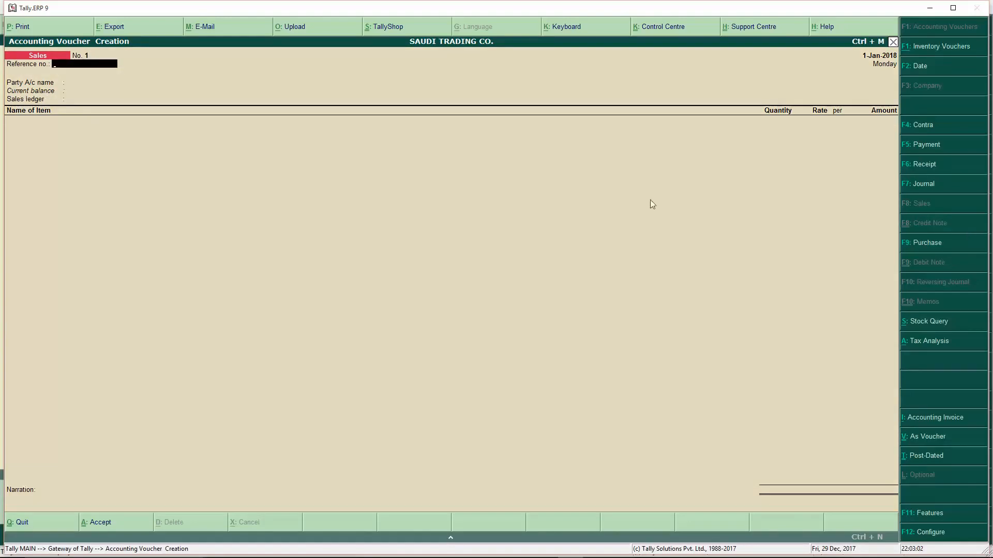
{"action": "key", "text": "Escape"}
{"action": "left_click", "coordinate": [661, 172]}
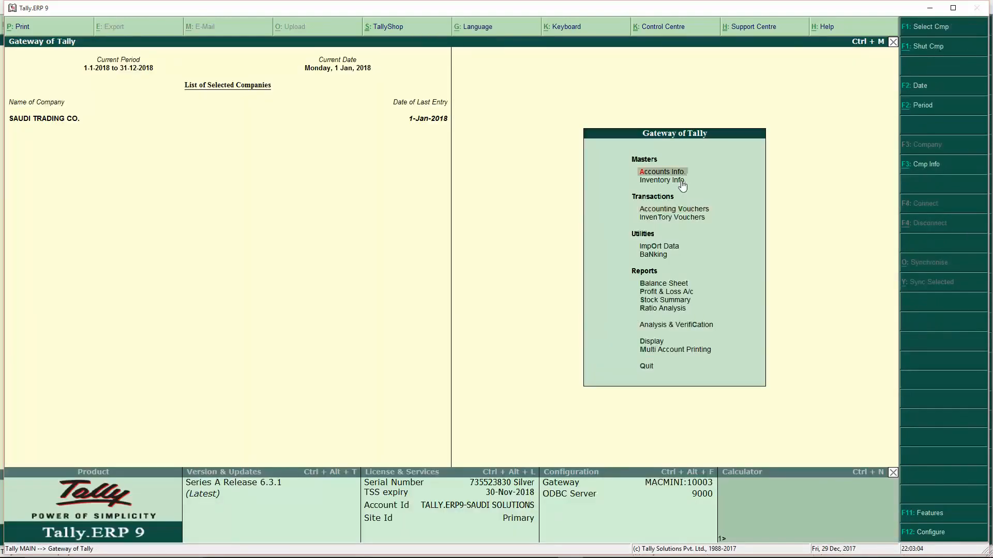
{"action": "key", "text": "Return"}
{"action": "key", "text": "Up"}
{"action": "key", "text": "Up"}
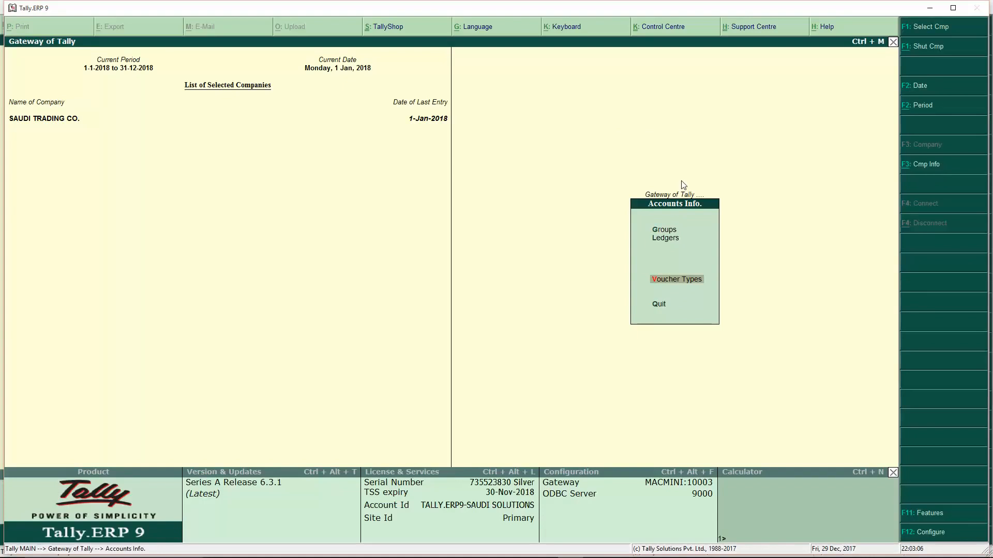
{"action": "key", "text": "Return"}
{"action": "key", "text": "Down"}
{"action": "key", "text": "Down"}
{"action": "key", "text": "Return"}
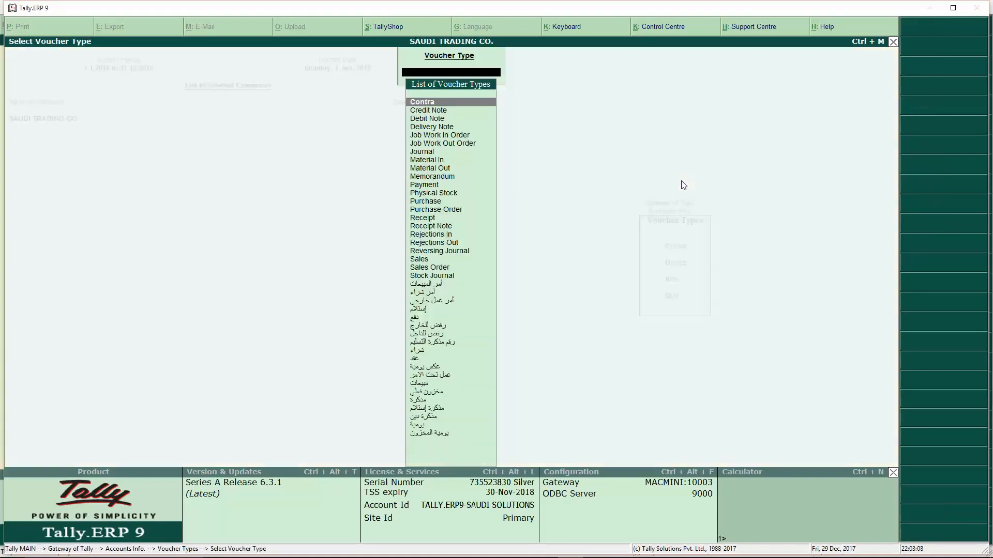
{"action": "type", "text": "sa"}
{"action": "key", "text": "Return"}
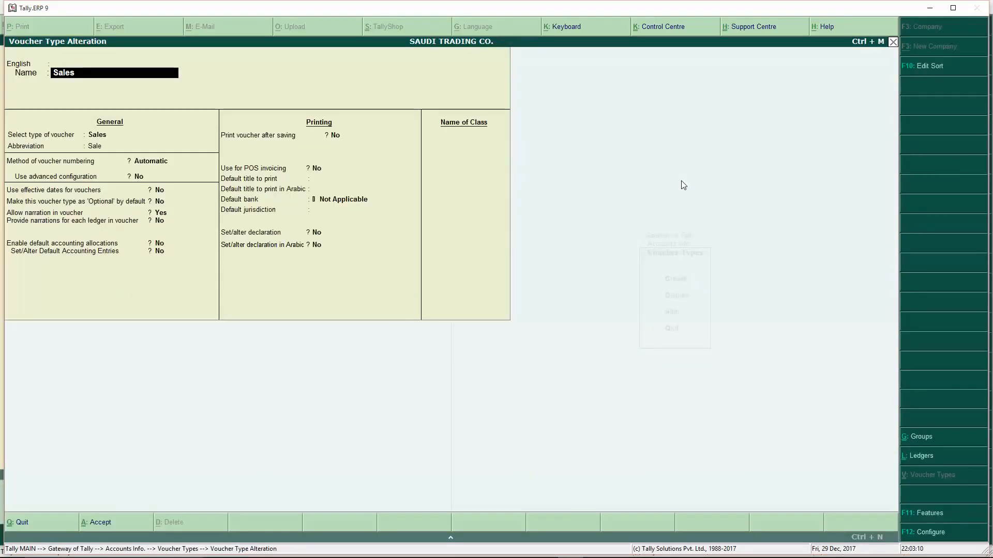
- Turn on default accounting allocations with the Sales ledger at 100%
{"action": "key", "text": "Return"}
{"action": "key", "text": "Return"}
{"action": "key", "text": "Return"}
{"action": "key", "text": "Return"}
{"action": "key", "text": "Return"}
{"action": "key", "text": "Return"}
{"action": "key", "text": "Return"}
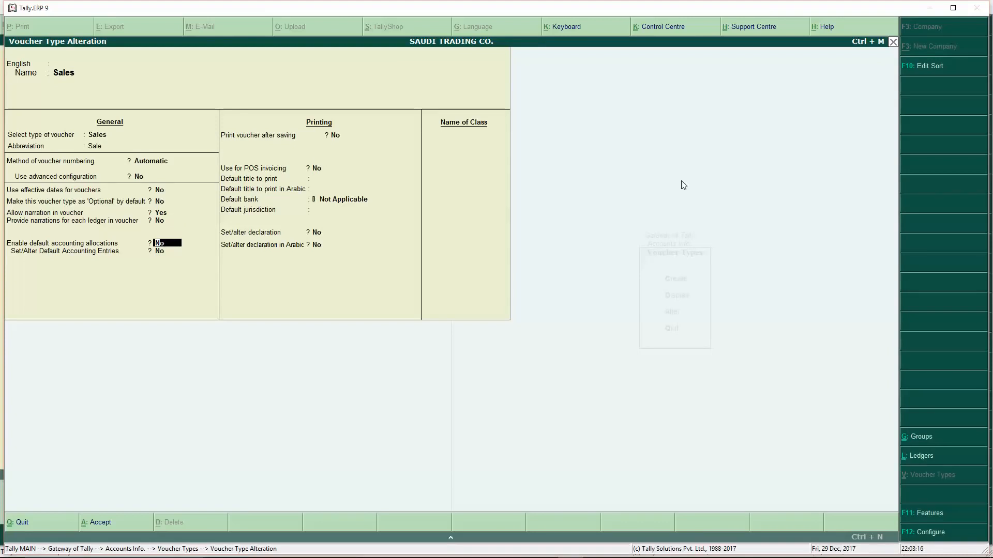
{"action": "key", "text": "Return"}
{"action": "type", "text": "y"}
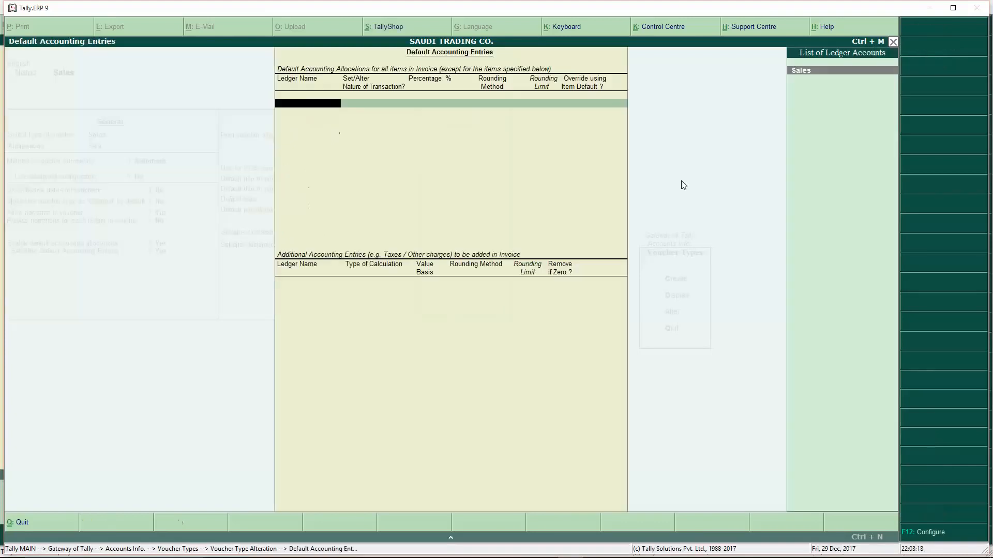
{"action": "key", "text": "Return"}
{"action": "key", "text": "Return"}
{"action": "key", "text": "Return"}
{"action": "key", "text": "Return"}
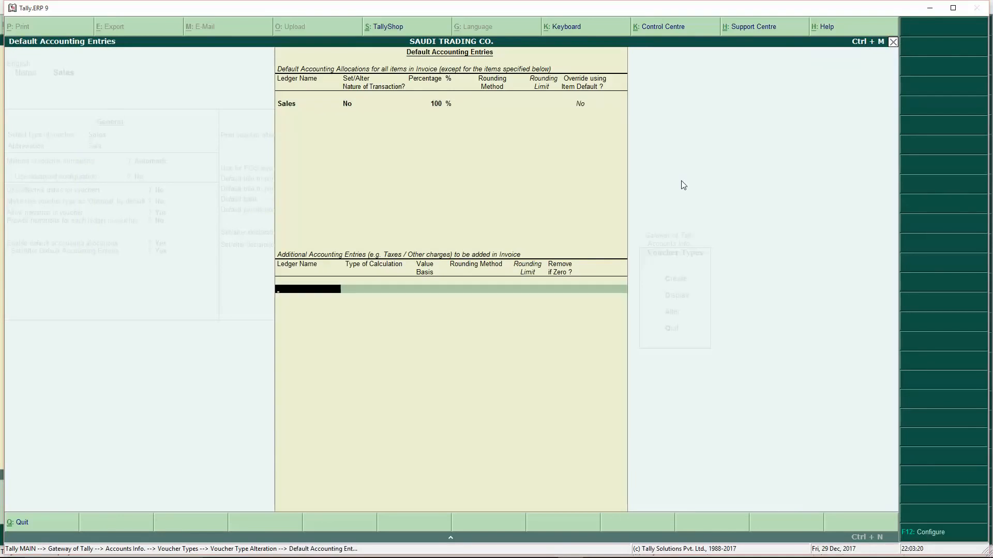
{"action": "key", "text": "Return"}
{"action": "key", "text": "Return"}
{"action": "key", "text": "Return"}
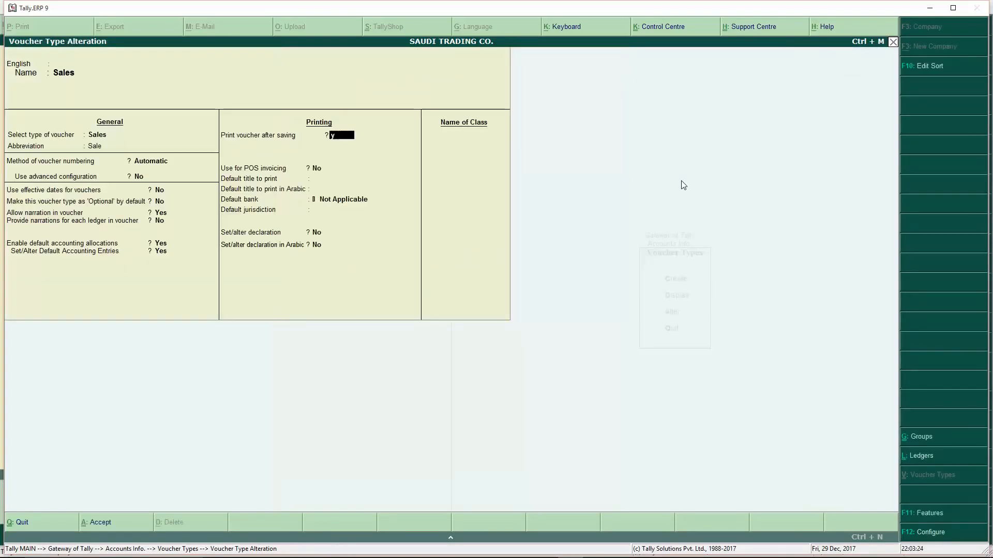
{"action": "type", "text": "y"}
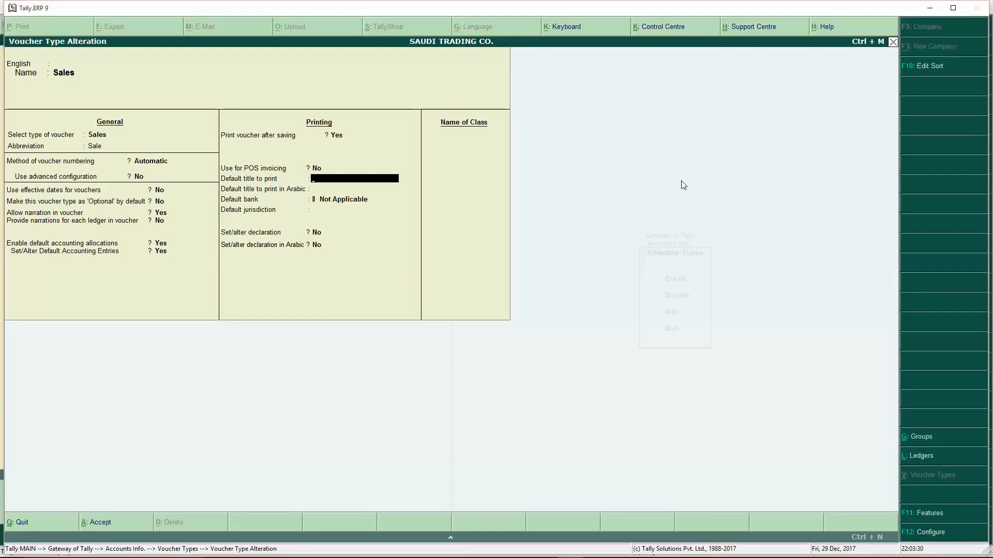
- Set the print titles to 'VAT INVOICE' and 'فاتورة ضريبية'
{"action": "type", "text": "VAT INVOICE"}
{"action": "key", "text": "Return"}
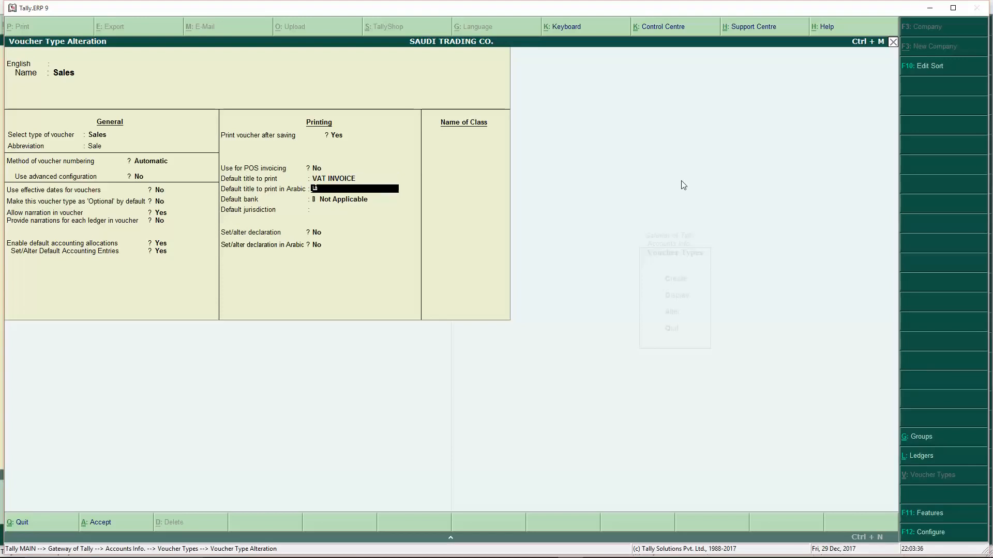
{"action": "type", "text": "فاتورة ضريبية"}
{"action": "key", "text": "Return"}
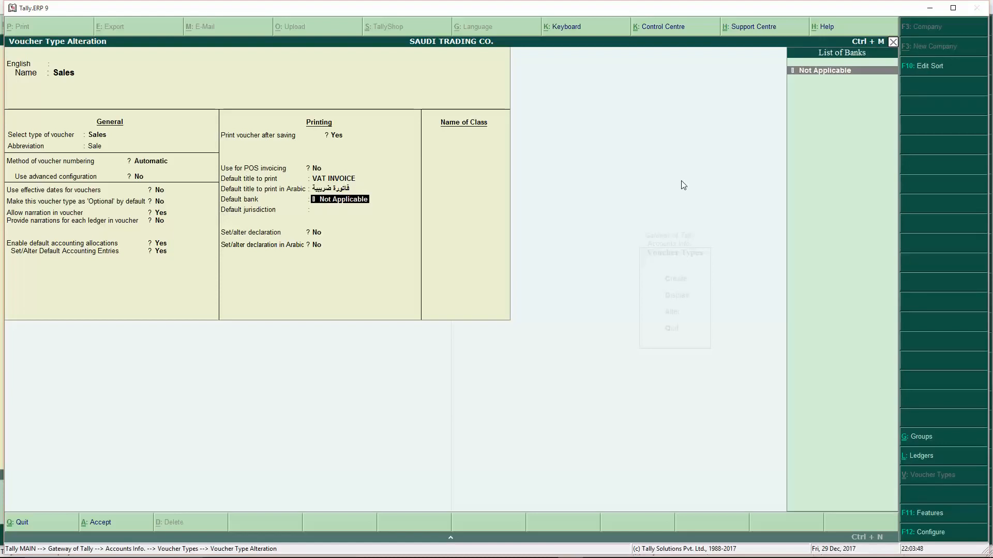
- Keep the default bank as Not Applicable and turn on the printed declaration
{"action": "key", "text": "Return"}
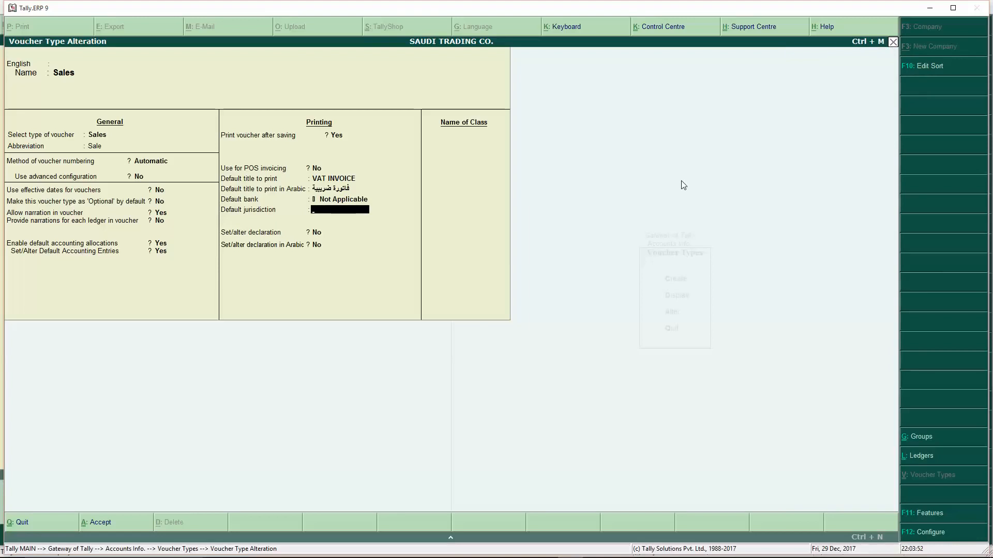
{"action": "key", "text": "Return"}
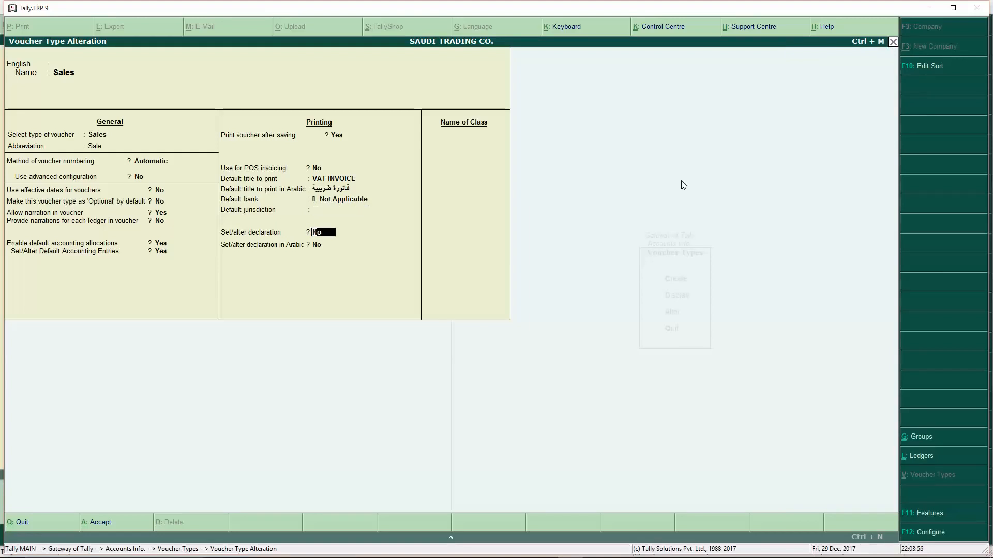
{"action": "key", "text": "y"}
{"action": "key", "text": "Return"}
- Turn on the Arabic declaration, enter its Arabic text, and save the Sales voucher type
{"action": "key", "text": "y"}
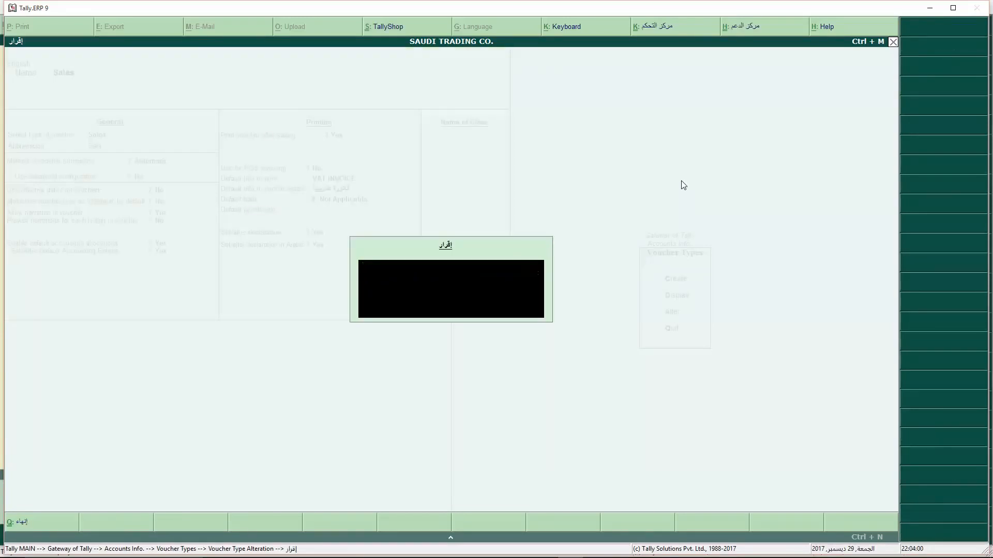
{"action": "type", "text": "ءيؤءؤ سيؤرىةظؤءةرىورةن تيسلارىت رى تكنظ وكيلا ر رتكنىر ت رك تترى تتنيرلا ست رسيتترى سنميؤ سنمرىبي"}
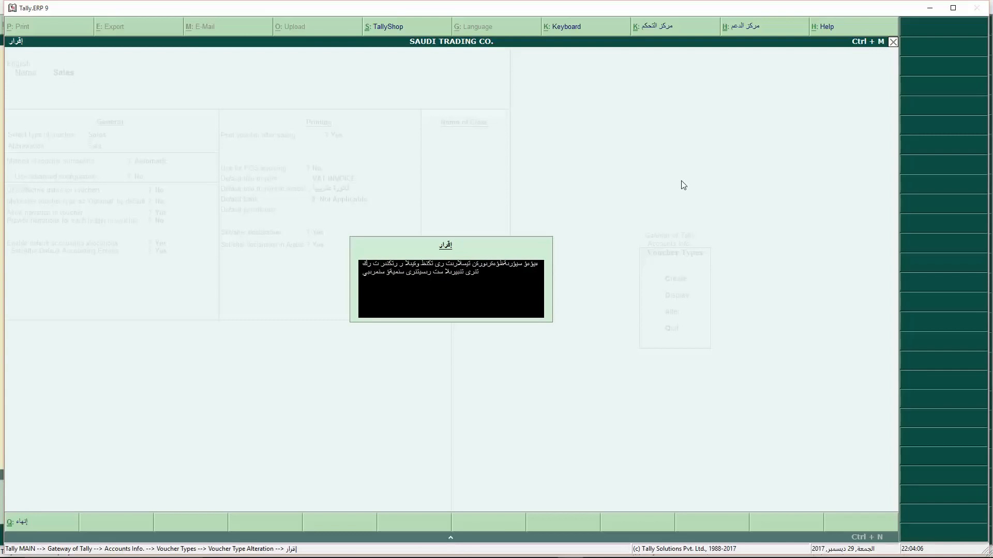
{"action": "type", "text": " برسلاست نىرسي يسلار اتس رات"}
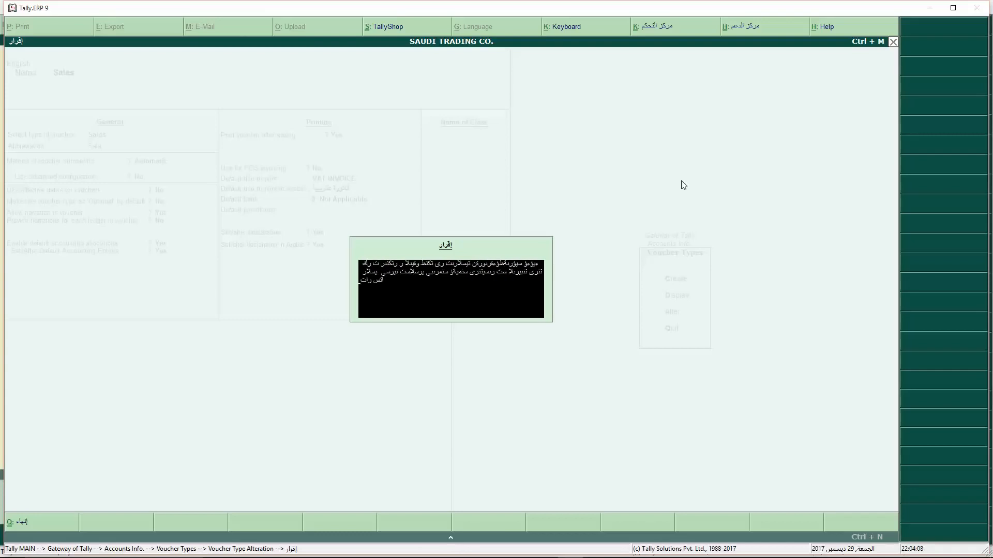
{"action": "key", "text": "Return"}
{"action": "key", "text": "Return"}
{"action": "key", "text": "Return"}
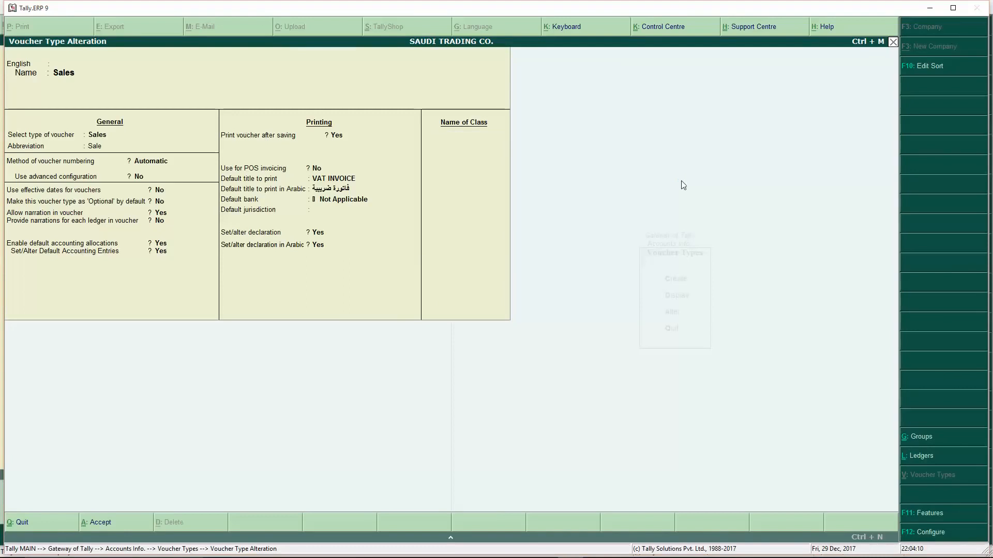
{"action": "key", "text": "Escape"}
{"action": "key", "text": "Escape"}
{"action": "key", "text": "Escape"}
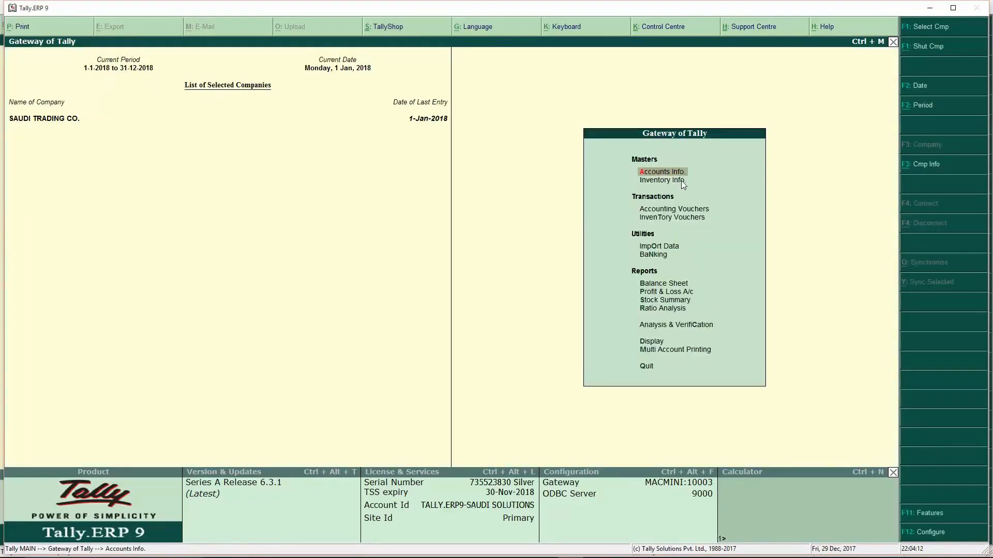
- Start a sales voucher with Customer Jeddah Local as the party
{"action": "key", "text": "Down"}
{"action": "key", "text": "Down"}
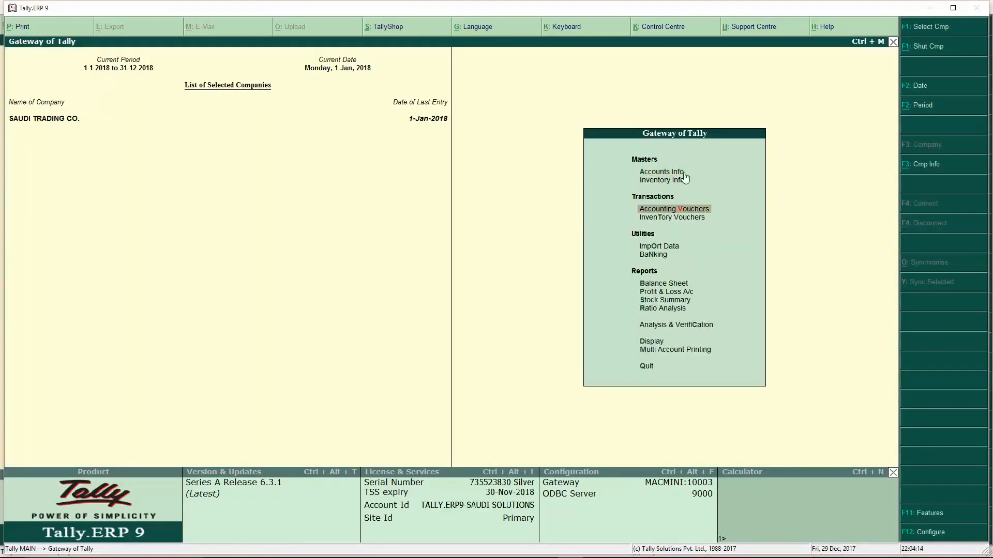
{"action": "left_click", "coordinate": [690, 209]}
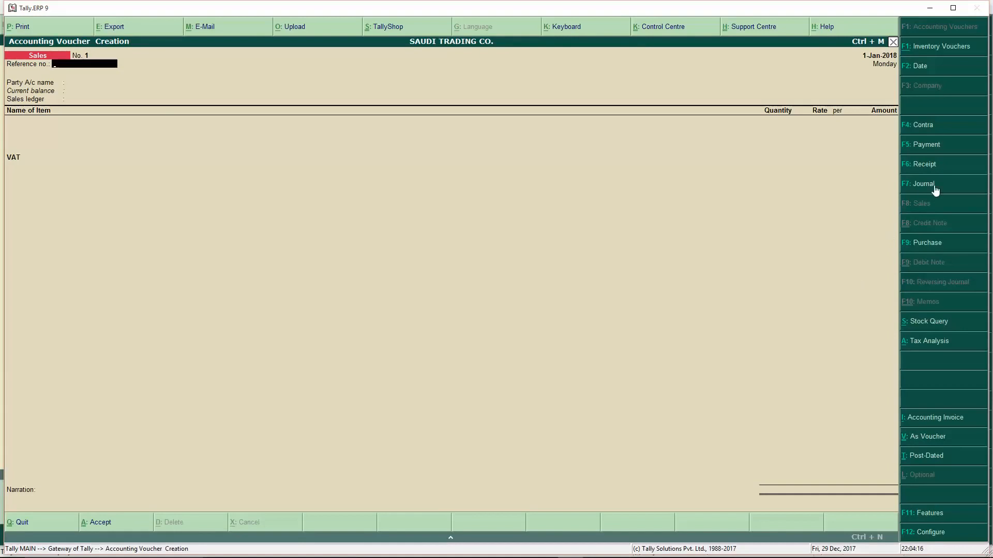
{"action": "key", "text": "Return"}
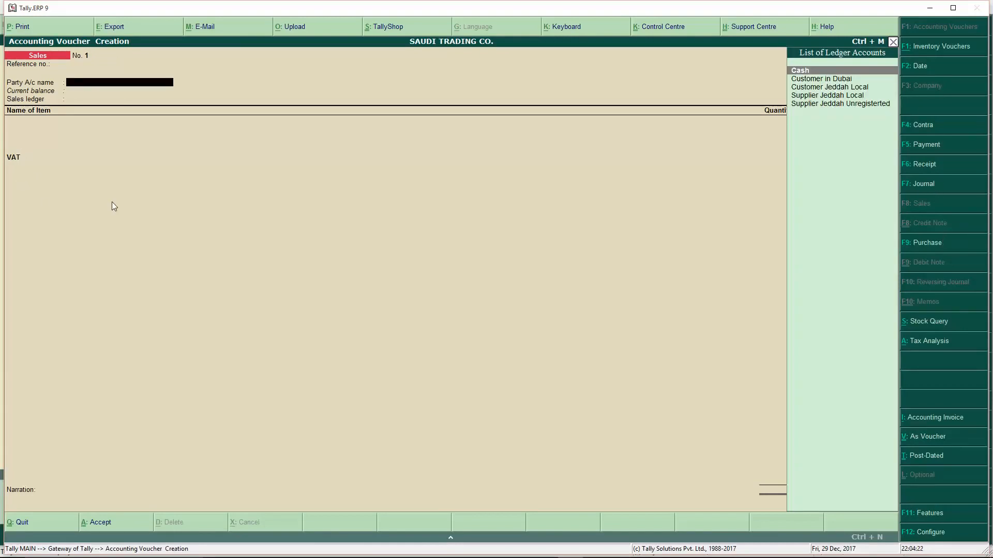
{"action": "key", "text": "Down"}
{"action": "key", "text": "Down"}
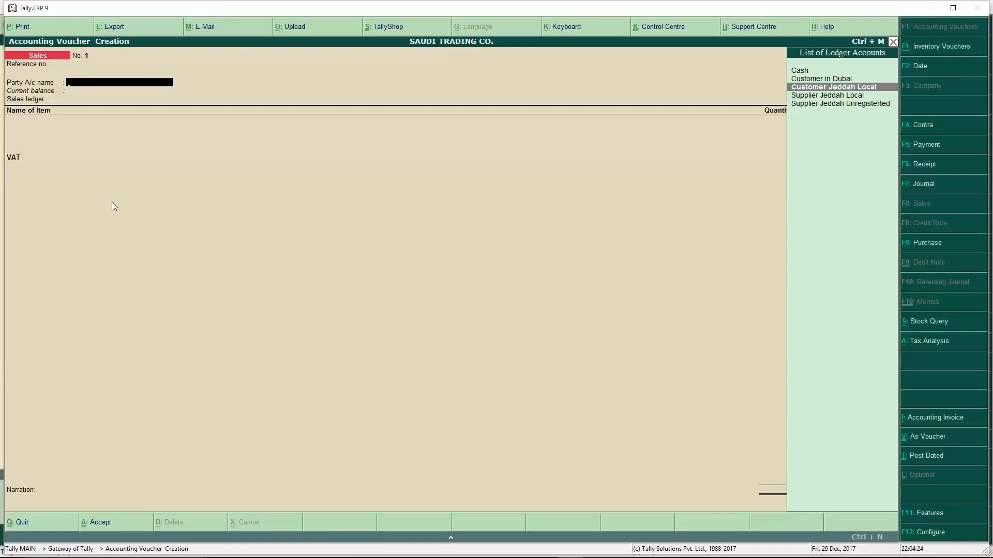
{"action": "key", "text": "Return"}
{"action": "key", "text": "Return"}
{"action": "key", "text": "Return"}
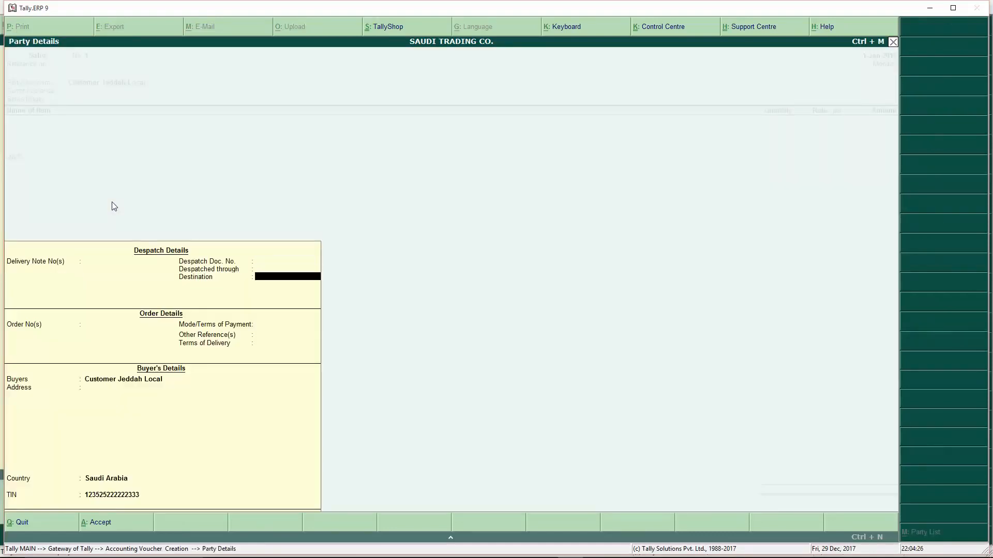
{"action": "key", "text": "Return"}
{"action": "key", "text": "Return"}
{"action": "key", "text": "Return"}
{"action": "key", "text": "Return"}
{"action": "key", "text": "Return"}
{"action": "key", "text": "Return"}
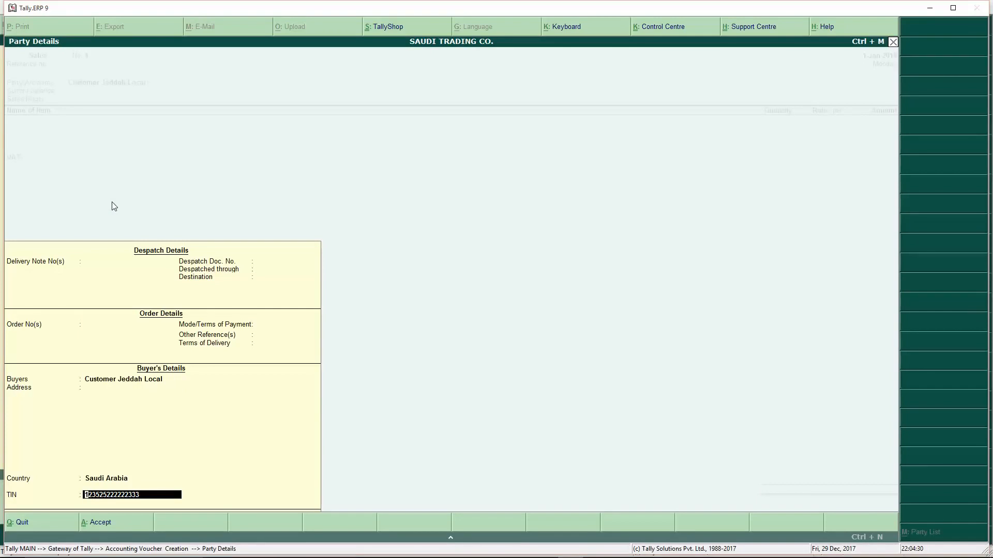
{"action": "key", "text": "Return"}
{"action": "key", "text": "Return"}
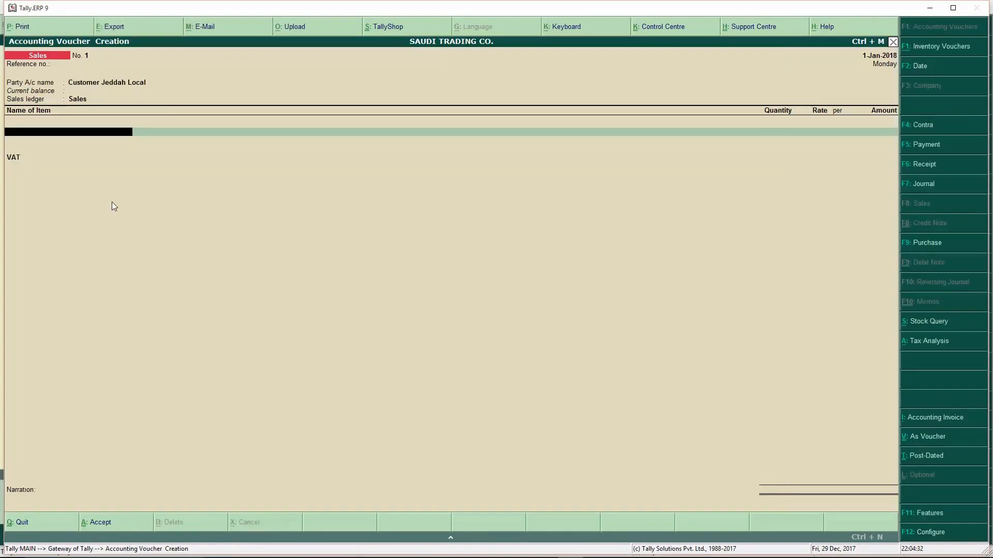
- Bill one Computer Keyboard and one Medical Item at 150.00 each
{"action": "key", "text": "Down"}
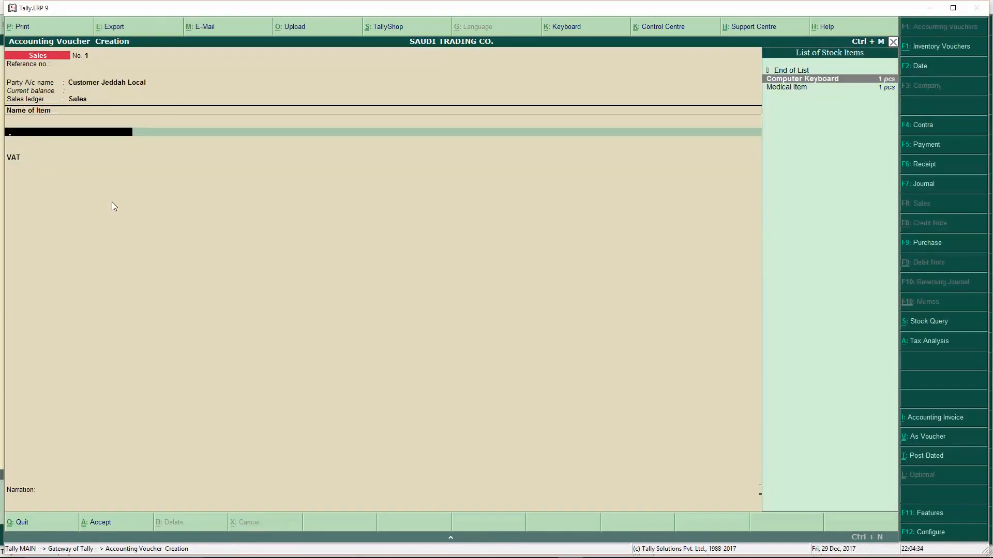
{"action": "key", "text": "Return"}
{"action": "type", "text": "1"}
{"action": "key", "text": "Return"}
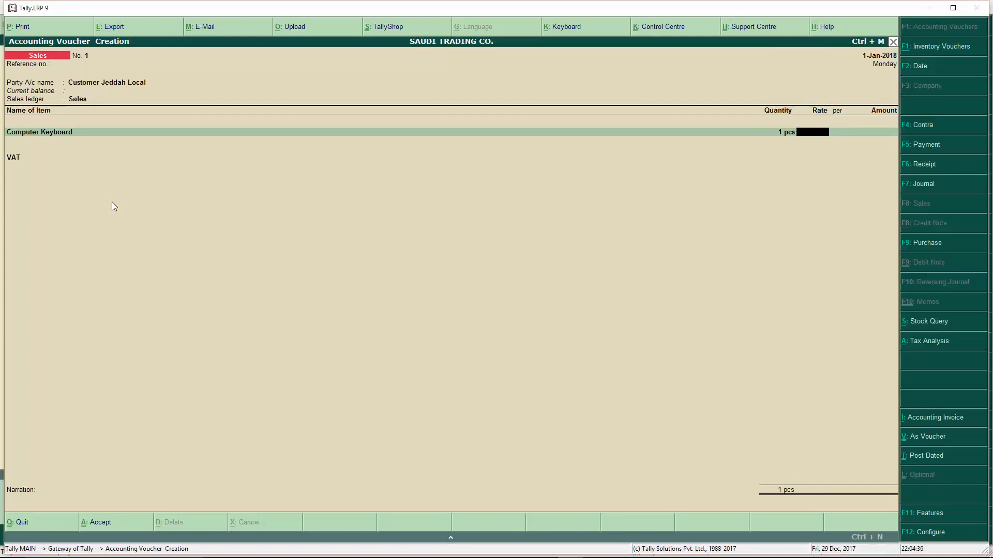
{"action": "type", "text": "150"}
{"action": "key", "text": "Return"}
{"action": "key", "text": "Return"}
{"action": "key", "text": "Return"}
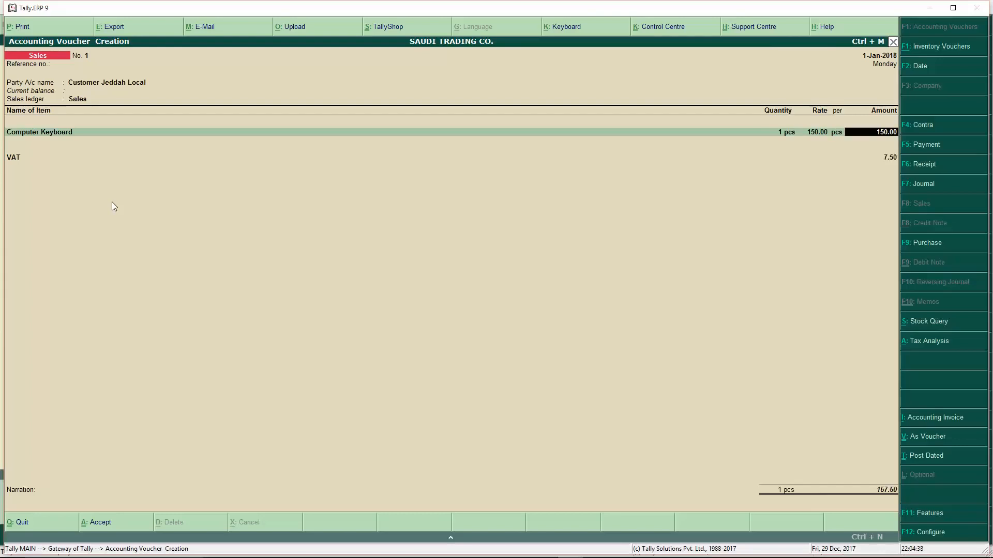
{"action": "key", "text": "Down"}
{"action": "key", "text": "Down"}
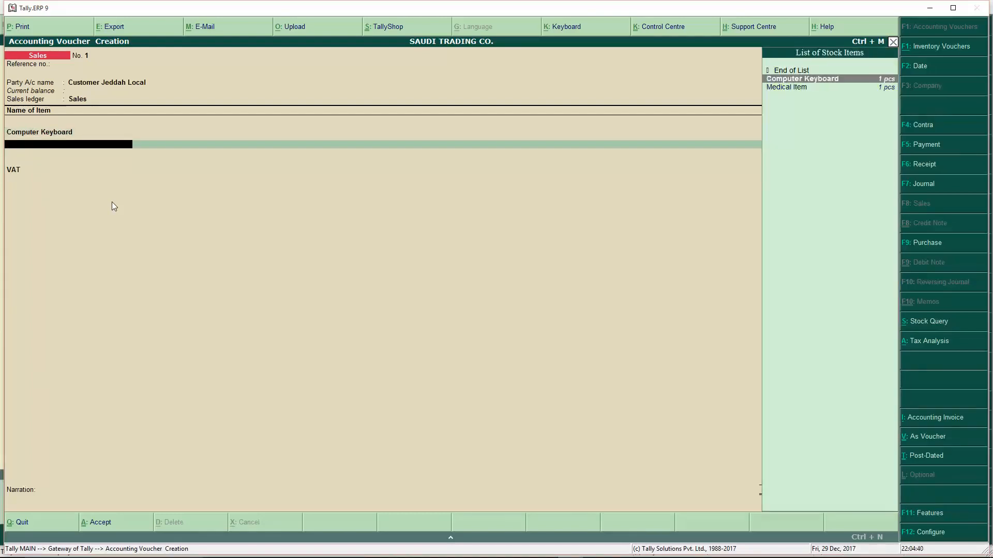
{"action": "key", "text": "Return"}
{"action": "type", "text": "1"}
{"action": "key", "text": "Return"}
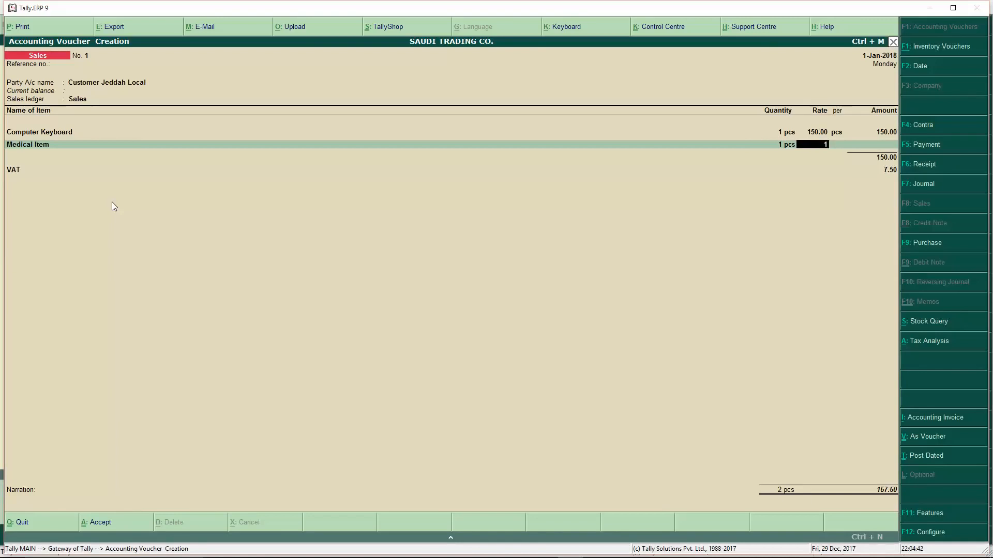
{"action": "key", "text": "Return"}
{"action": "key", "text": "Return"}
{"action": "key", "text": "Return"}
{"action": "key", "text": "Return"}
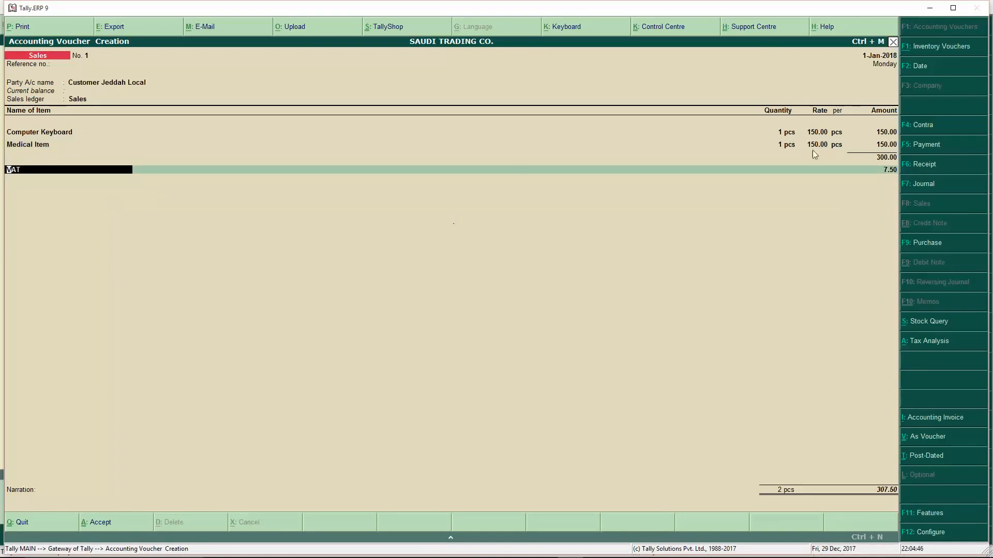
- Review the Tax Analysis showing 7.50 VAT on the keyboard, then save Sales voucher No. 1
{"action": "left_click", "coordinate": [931, 342]}
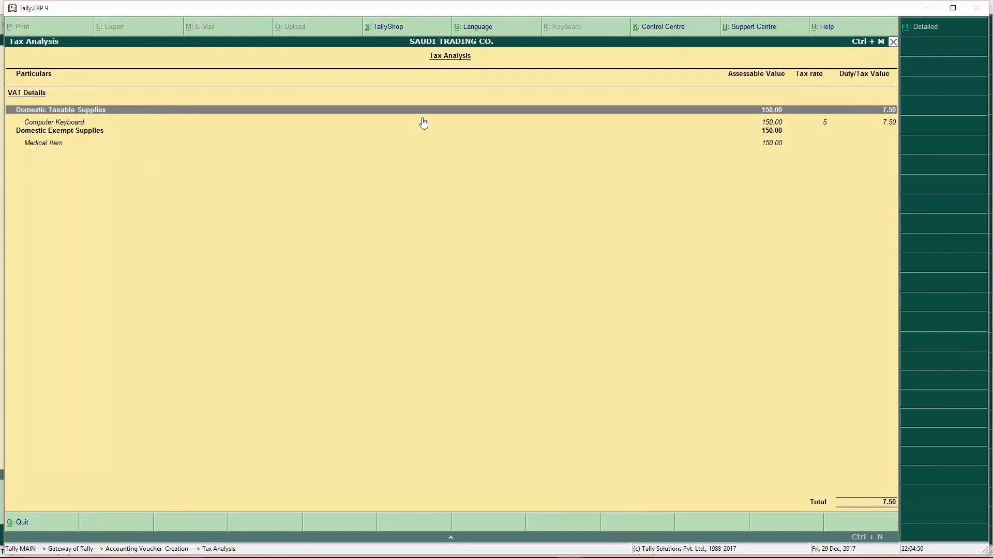
{"action": "key", "text": "Escape"}
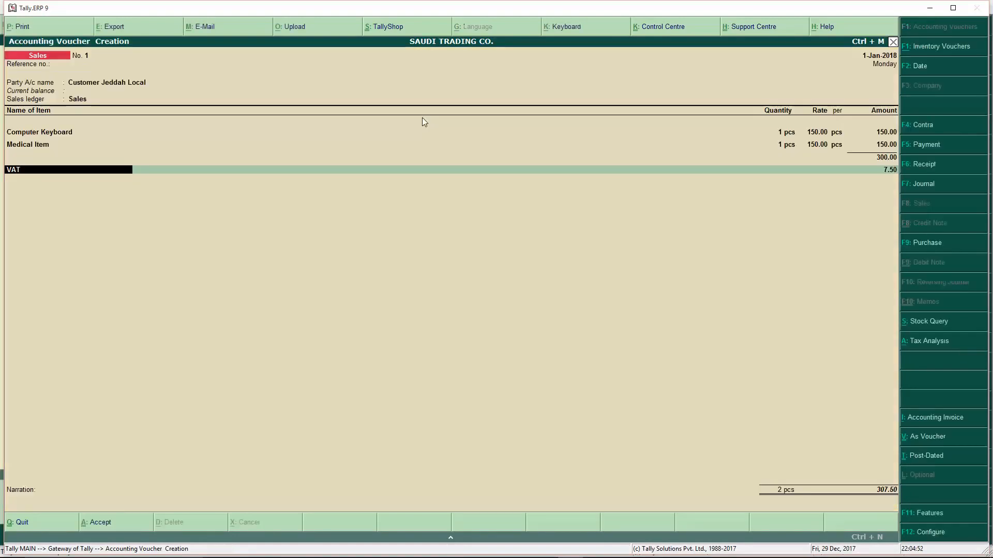
{"action": "key", "text": "Return"}
{"action": "key", "text": "Return"}
{"action": "key", "text": "Return"}
{"action": "key", "text": "Return"}
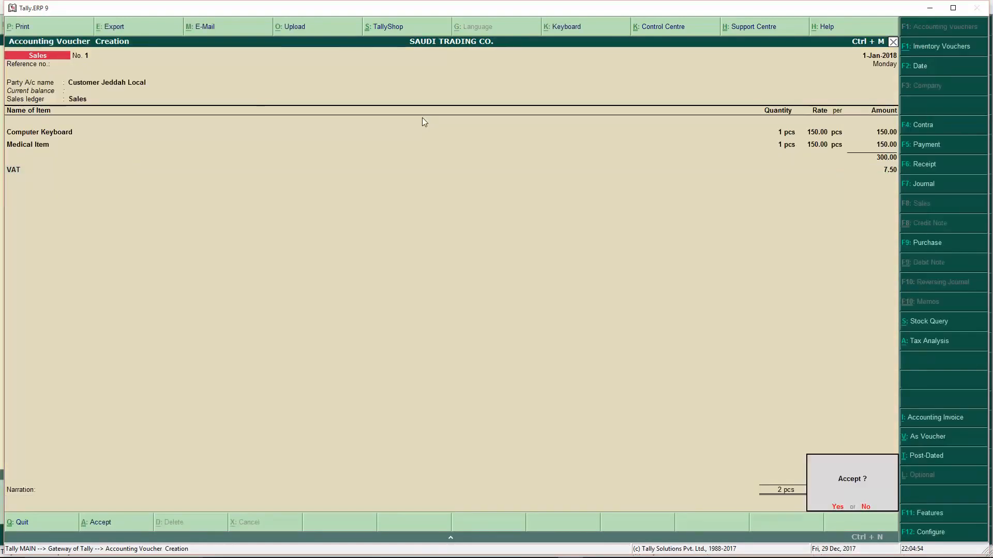
{"action": "key", "text": "Return"}
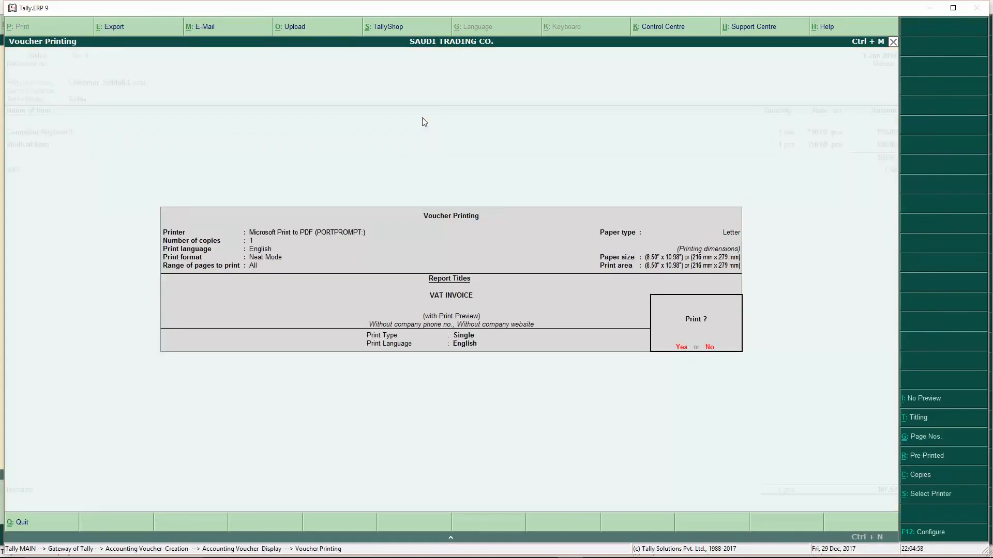
- Set Print Type to Bilingual (Arabic/English) and preview the VAT invoice at full size
{"action": "key", "text": "BackSpace"}
{"action": "key", "text": "Up"}
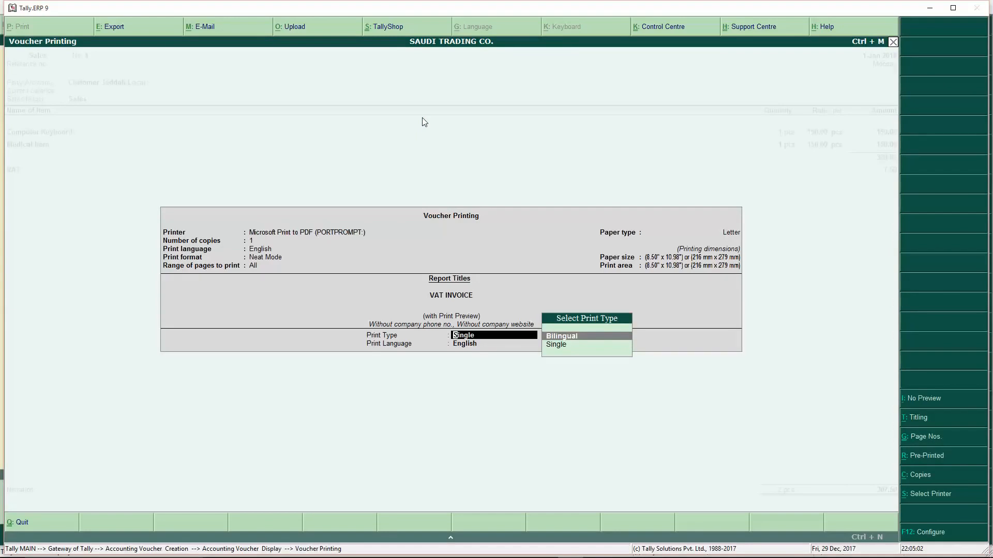
{"action": "key", "text": "Return"}
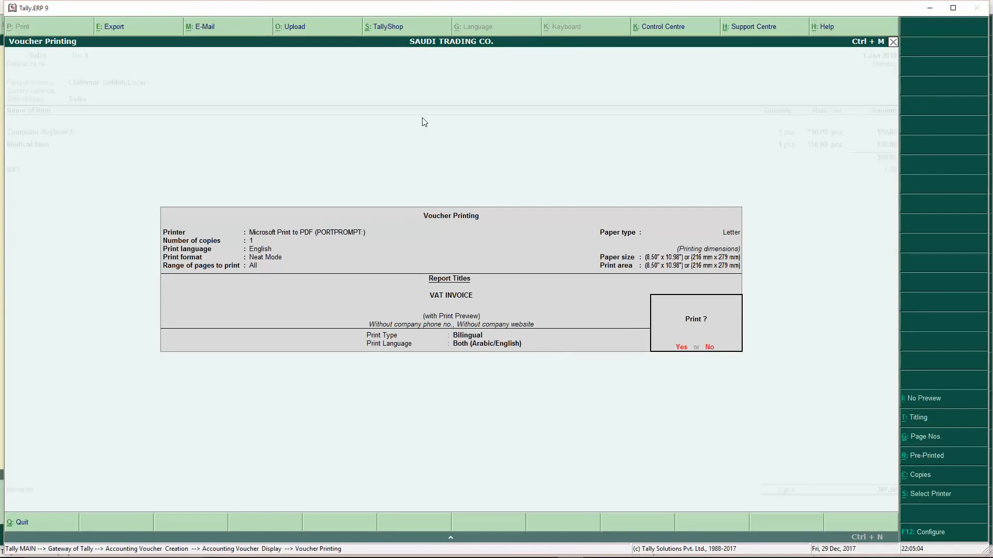
{"action": "key", "text": "Return"}
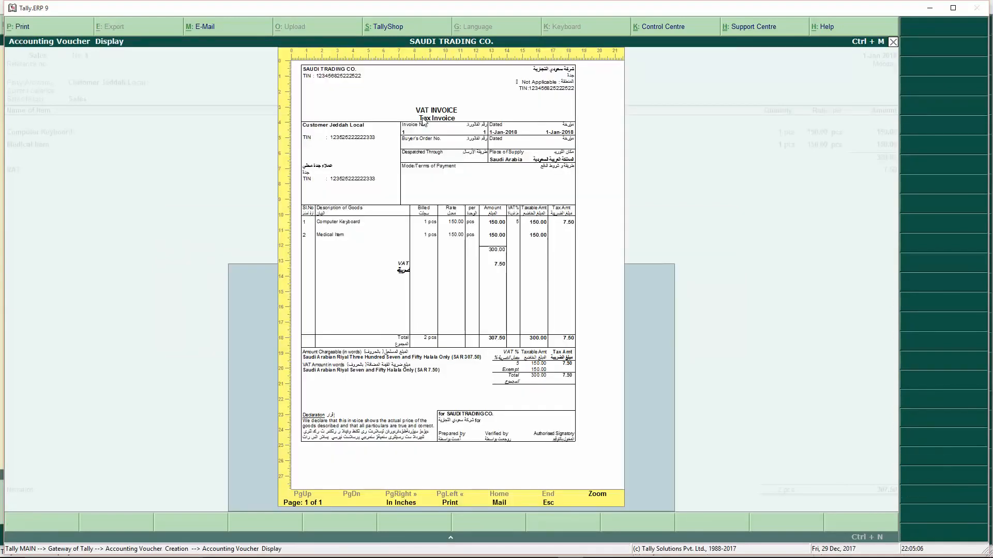
{"action": "left_click", "coordinate": [423, 120]}
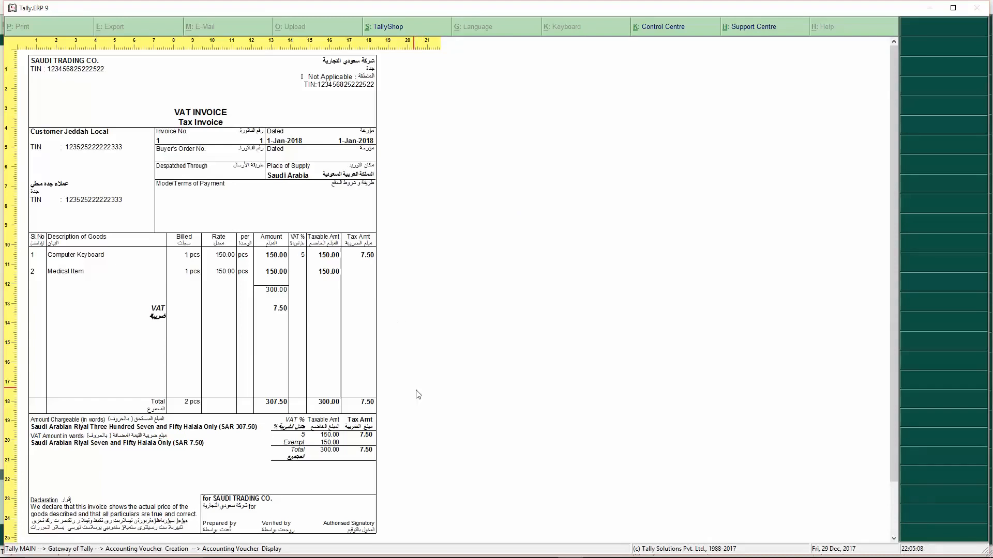
{"action": "scroll", "coordinate": [423, 394], "scroll_direction": "down", "scroll_amount": 1}
{"action": "scroll", "coordinate": [423, 395], "scroll_direction": "up", "scroll_amount": 1}
- Close the preview, return to Sales voucher No. 1, and open its invoice print configuration
{"action": "left_click", "coordinate": [325, 329]}
{"action": "key", "text": "Escape"}
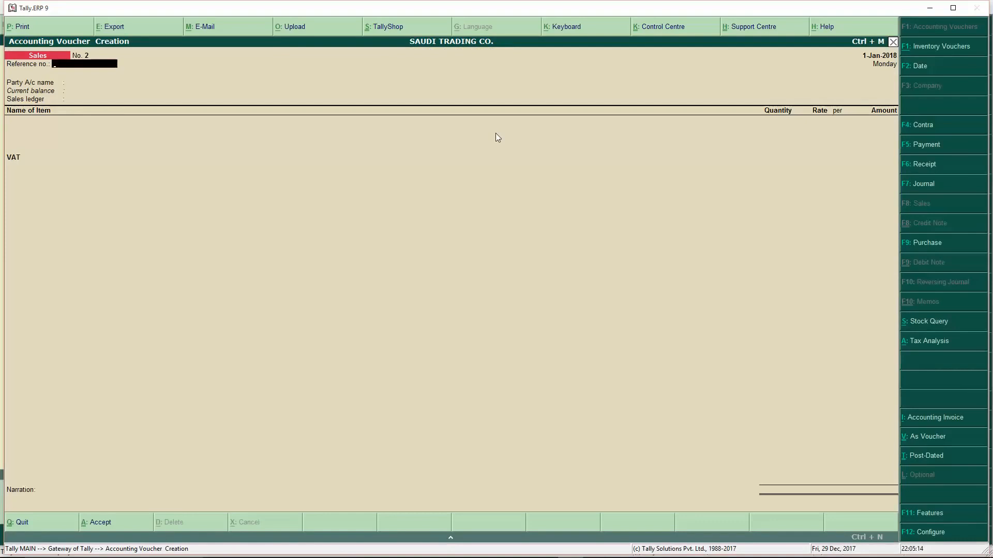
{"action": "key", "text": "Page_Up"}
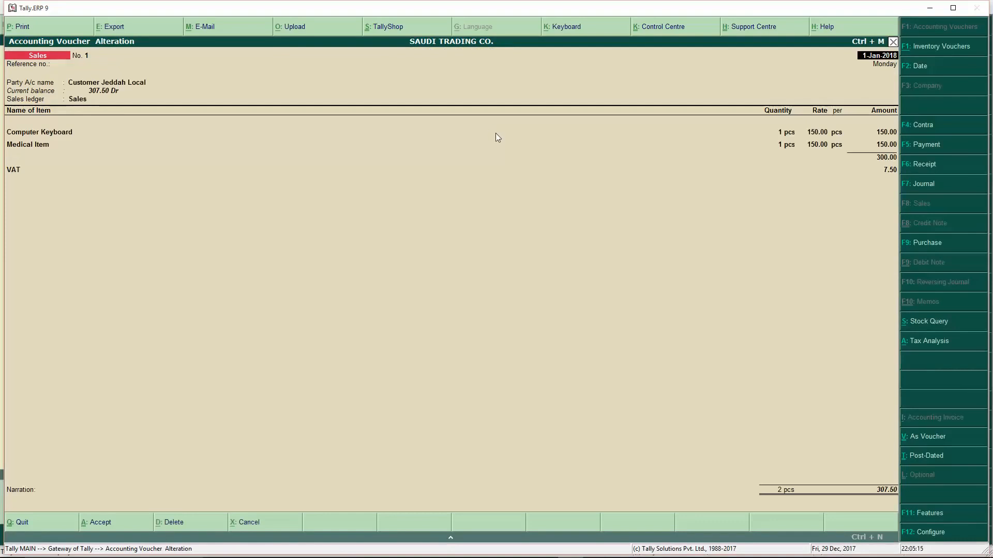
{"action": "left_click", "coordinate": [33, 30]}
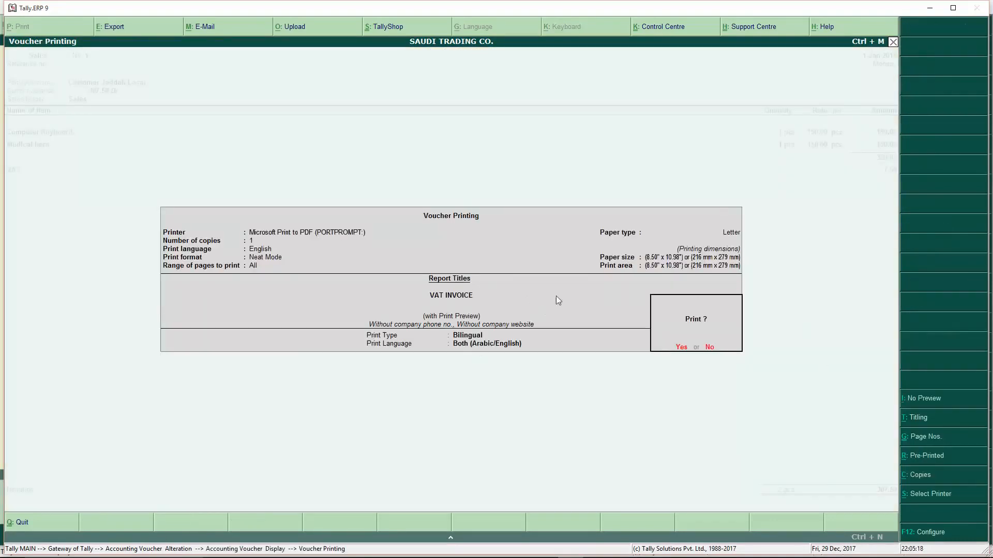
{"action": "left_click", "coordinate": [925, 538]}
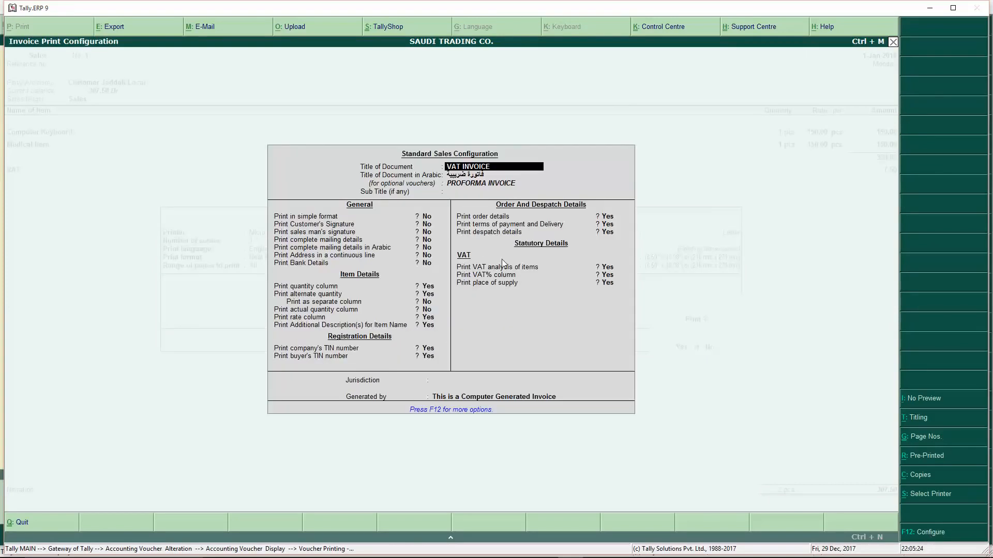
- Include the customer's and salesman's signatures on the invoice
{"action": "key", "text": "Return"}
{"action": "key", "text": "Return"}
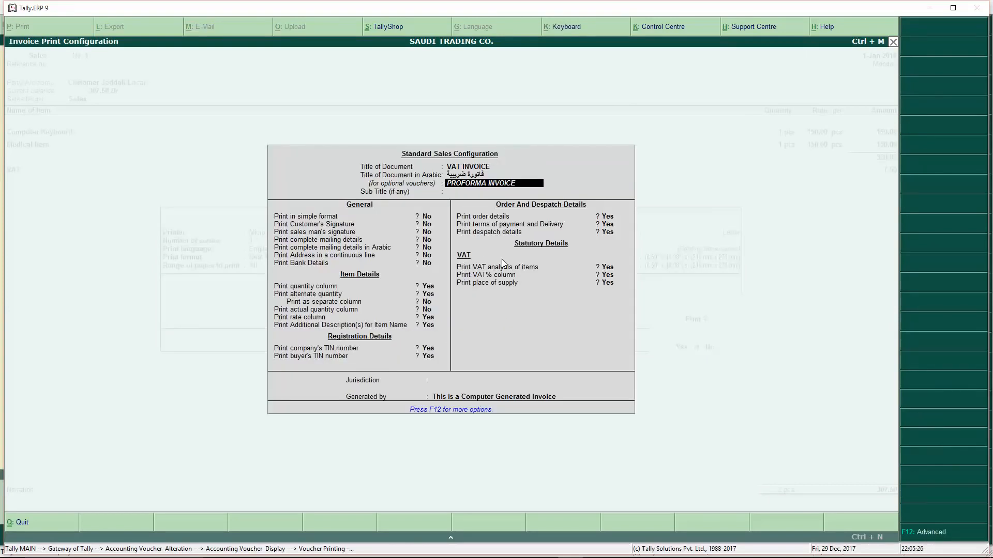
{"action": "key", "text": "Return"}
{"action": "key", "text": "Return"}
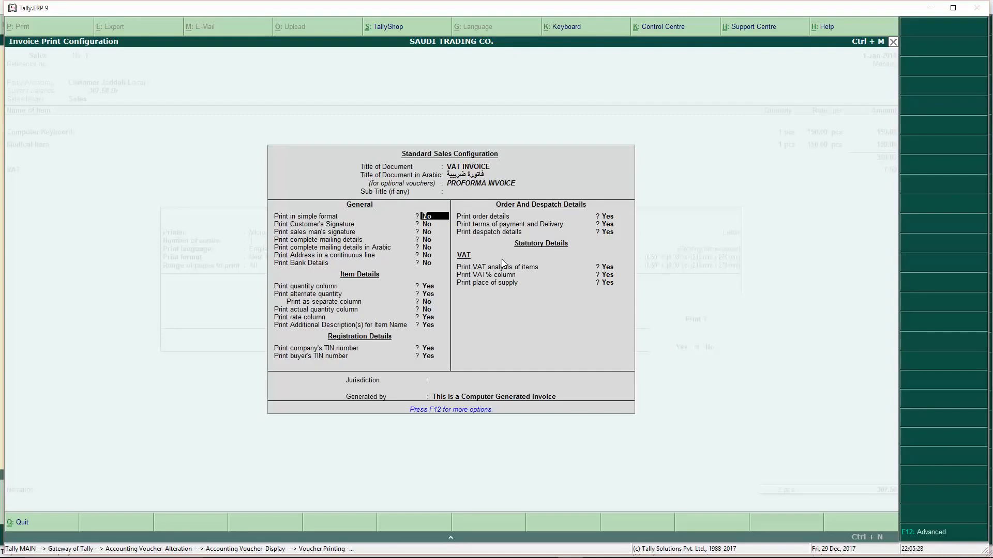
{"action": "key", "text": "Return"}
{"action": "key", "text": "y"}
{"action": "key", "text": "Return"}
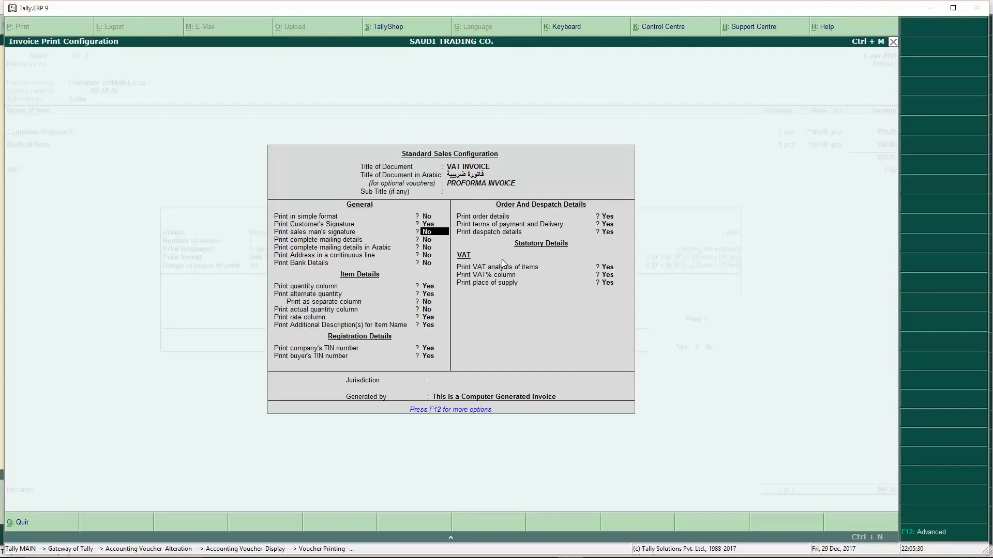
{"action": "key", "text": "y"}
{"action": "key", "text": "Return"}
- Include complete mailing details, Arabic mailing details and bank details on the invoice
{"action": "key", "text": "y"}
{"action": "key", "text": "Return"}
{"action": "key", "text": "y"}
{"action": "key", "text": "Return"}
{"action": "key", "text": "y"}
{"action": "key", "text": "Return"}
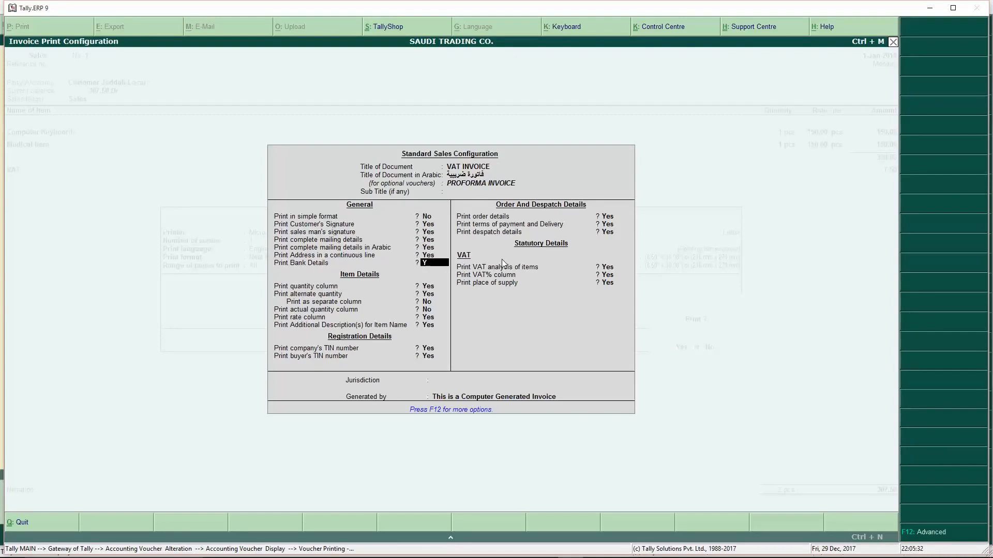
{"action": "key", "text": "y"}
{"action": "key", "text": "Return"}
{"action": "key", "text": "Return"}
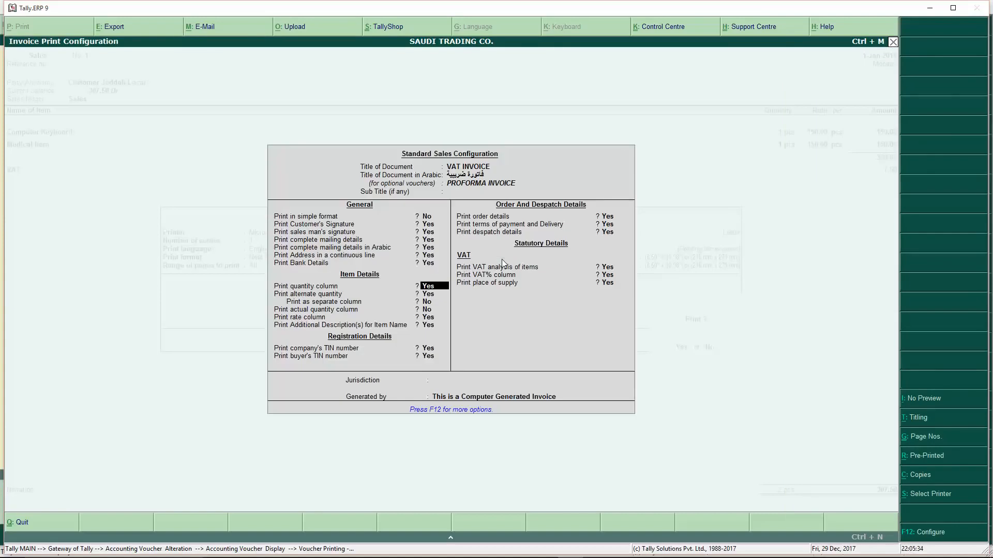
{"action": "key", "text": "Return"}
{"action": "key", "text": "Return"}
{"action": "key", "text": "Return"}
{"action": "key", "text": "Return"}
{"action": "key", "text": "Return"}
{"action": "key", "text": "Return"}
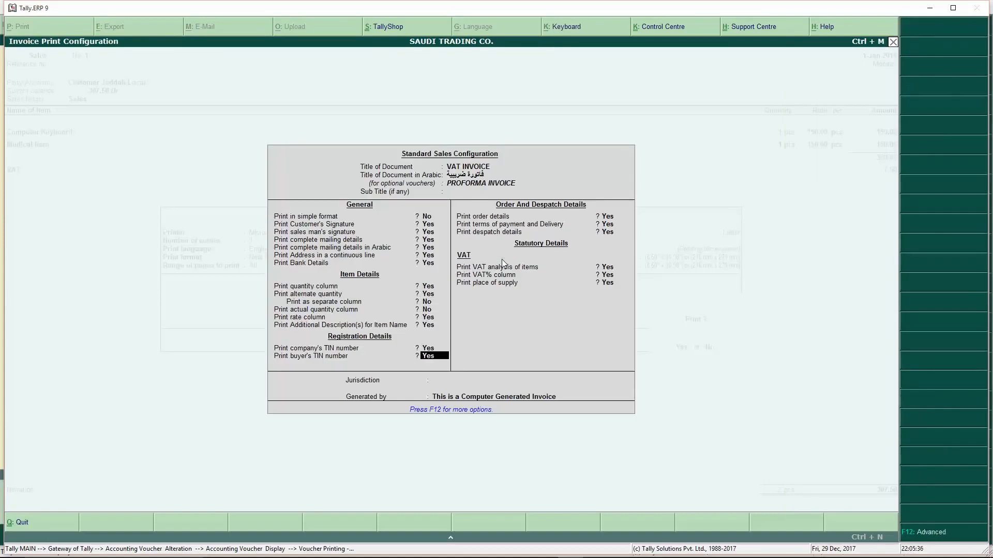
{"action": "key", "text": "Return"}
{"action": "key", "text": "Return"}
{"action": "key", "text": "Return"}
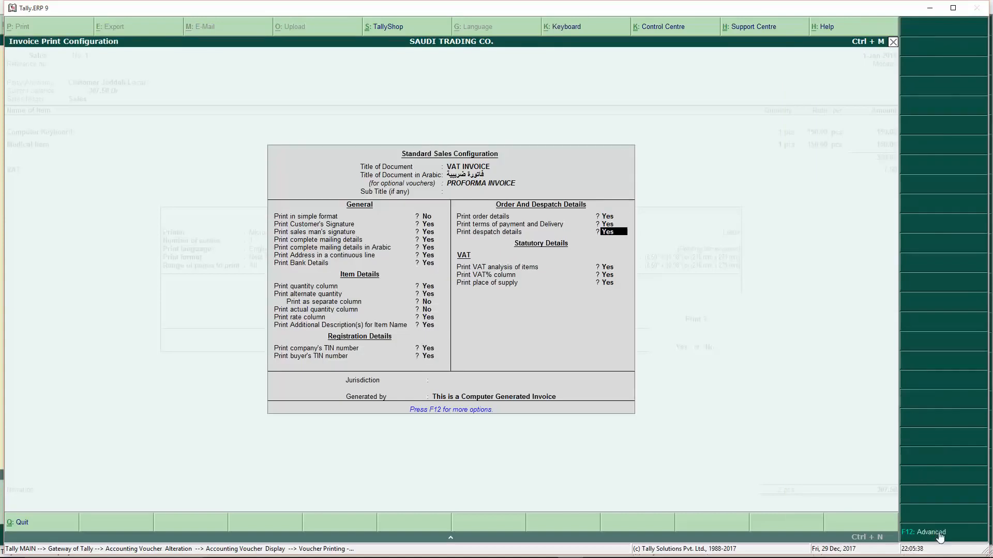
- In the advanced settings, print ledger additional descriptions and the narration
{"action": "left_click", "coordinate": [939, 533]}
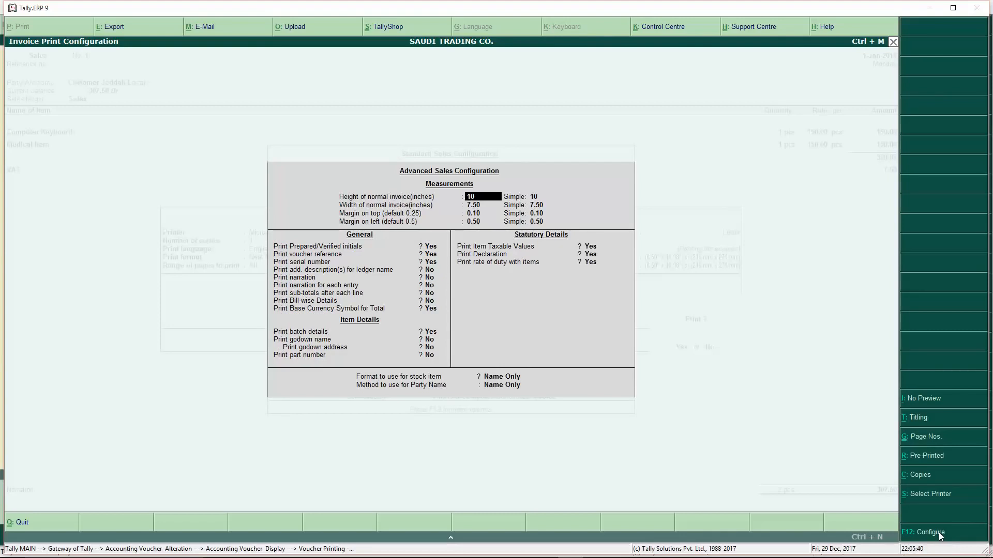
{"action": "key", "text": "Return"}
{"action": "key", "text": "Return"}
{"action": "key", "text": "Return"}
{"action": "key", "text": "Return"}
{"action": "key", "text": "Return"}
{"action": "key", "text": "Return"}
{"action": "key", "text": "Return"}
{"action": "key", "text": "Return"}
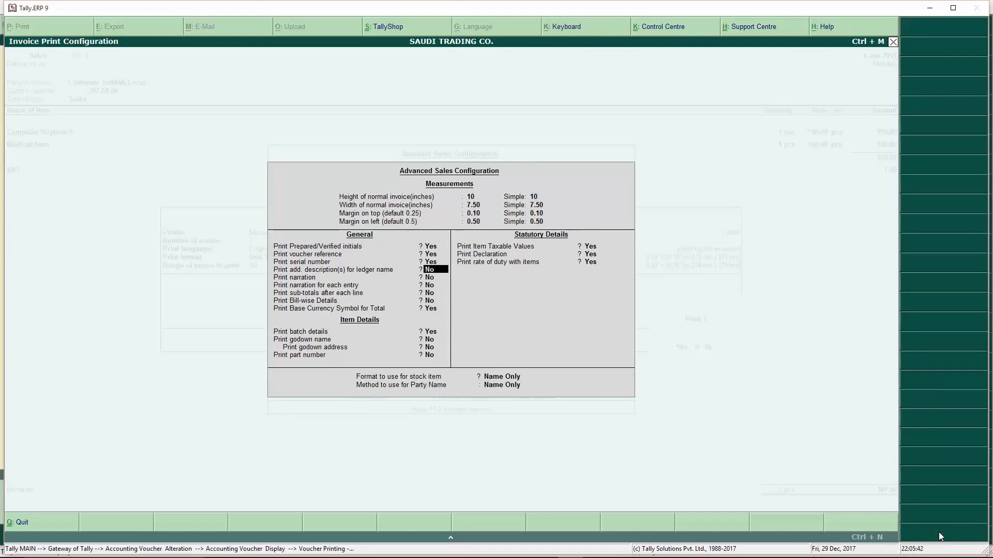
{"action": "key", "text": "y"}
{"action": "key", "text": "Return"}
{"action": "key", "text": "y"}
{"action": "key", "text": "Return"}
{"action": "key", "text": "Return"}
{"action": "key", "text": "Return"}
{"action": "key", "text": "Return"}
{"action": "key", "text": "Return"}
{"action": "key", "text": "Return"}
{"action": "key", "text": "Return"}
{"action": "key", "text": "Return"}
{"action": "key", "text": "Return"}
{"action": "key", "text": "Return"}
{"action": "key", "text": "Return"}
{"action": "key", "text": "Return"}
{"action": "key", "text": "Return"}
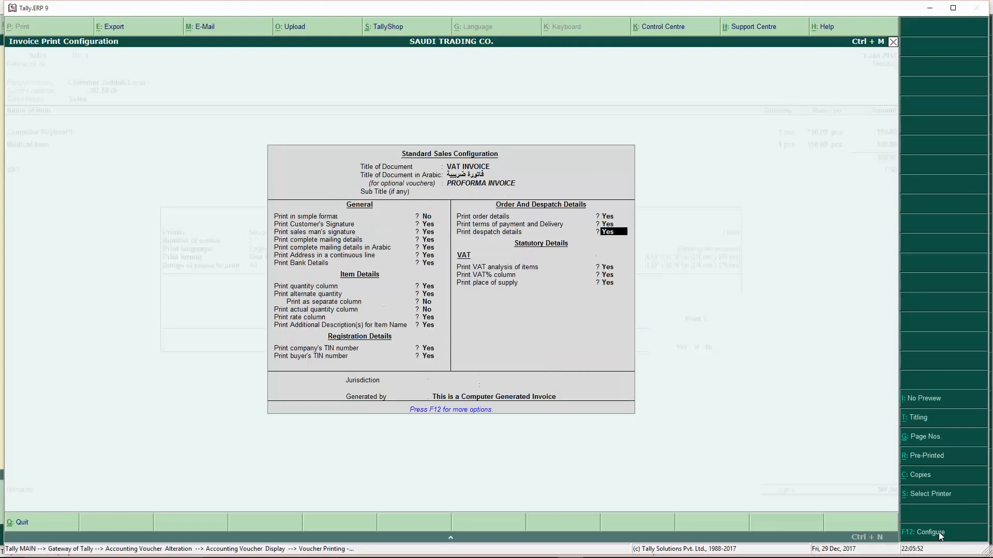
{"action": "key", "text": "Return"}
{"action": "key", "text": "Return"}
{"action": "key", "text": "Return"}
{"action": "key", "text": "Return"}
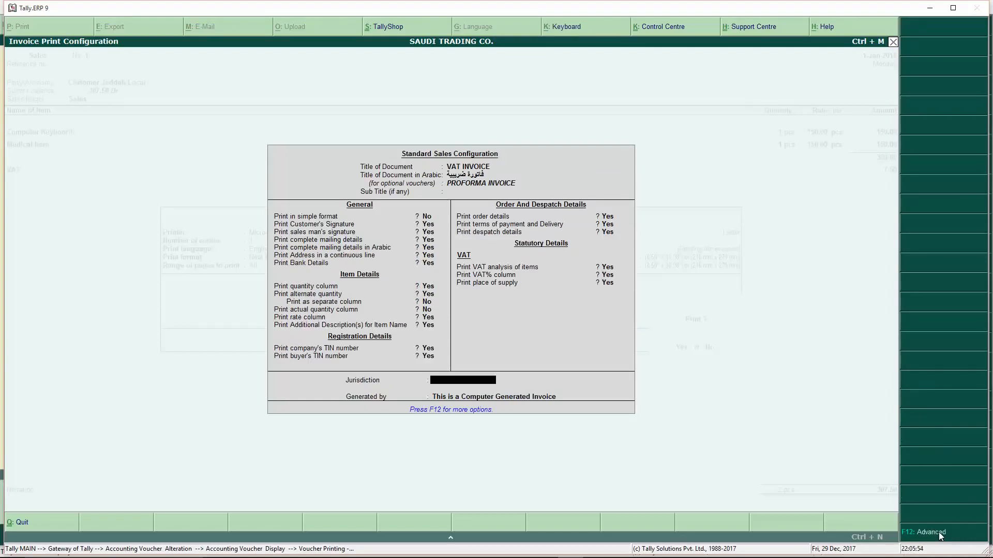
{"action": "key", "text": "Return"}
{"action": "key", "text": "Return"}
- Preview the reconfigured bilingual VAT invoice, then close it back to voucher alteration
{"action": "key", "text": "Return"}
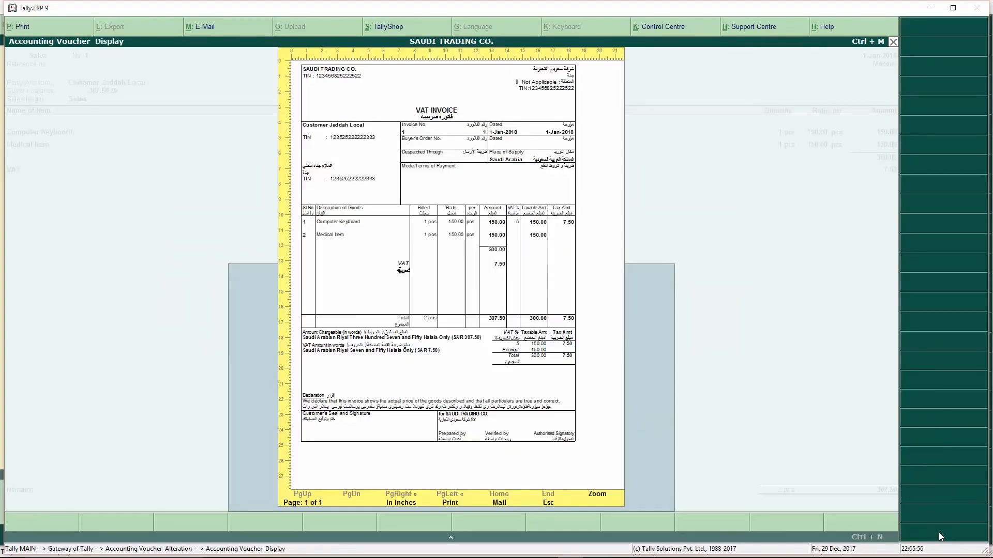
{"action": "key", "text": "Return"}
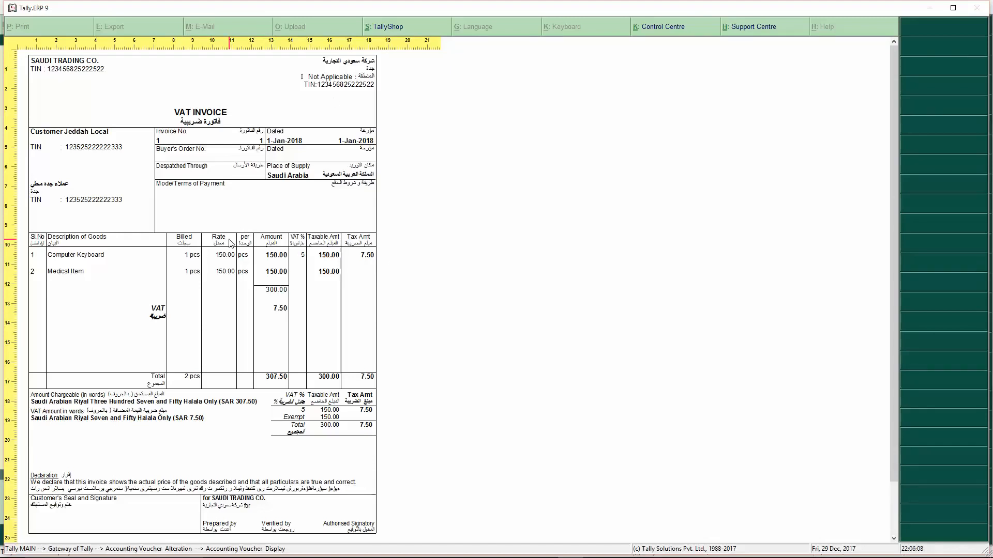
{"action": "key", "text": "Escape"}
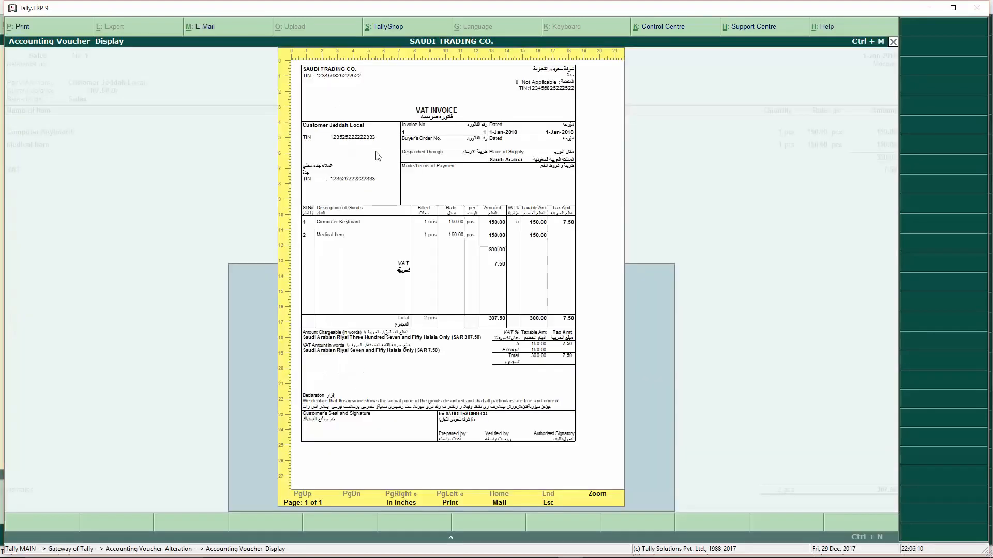
{"action": "key", "text": "Escape"}
{"action": "mouse_move", "coordinate": [443, 539]}
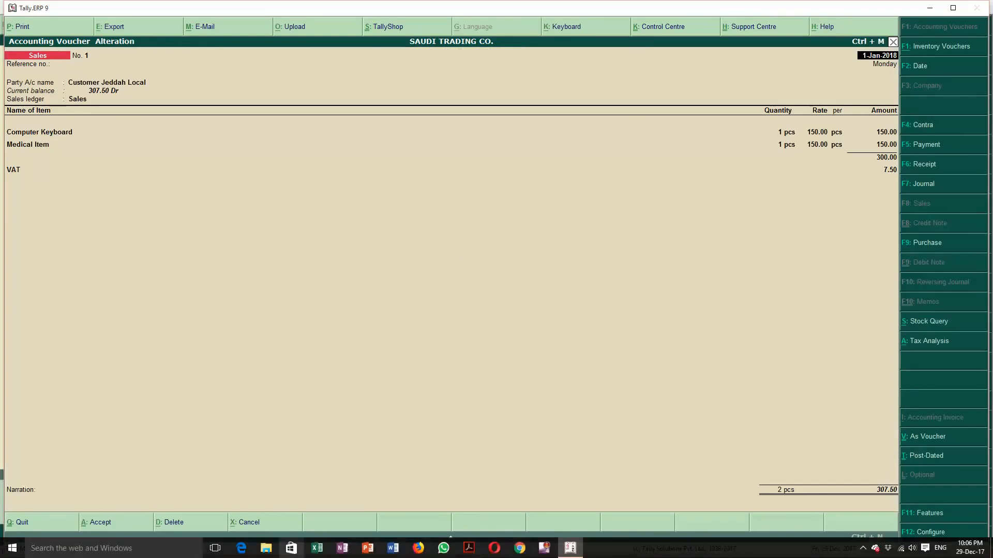
- Search Google for LOGO and save the Pepsi logo as a PNG named SAMPLE LOGO
{"action": "left_click", "coordinate": [519, 548]}
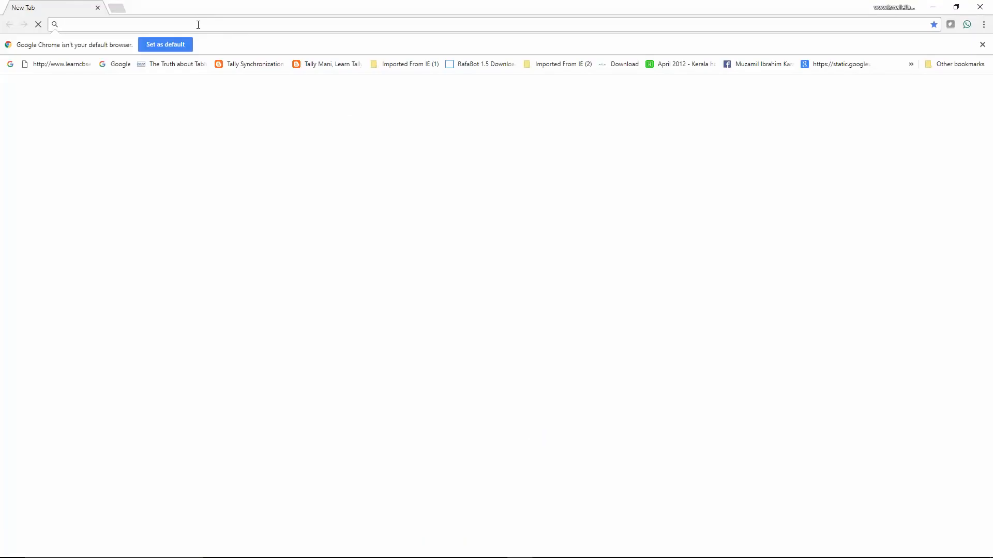
{"action": "type", "text": "LOGO"}
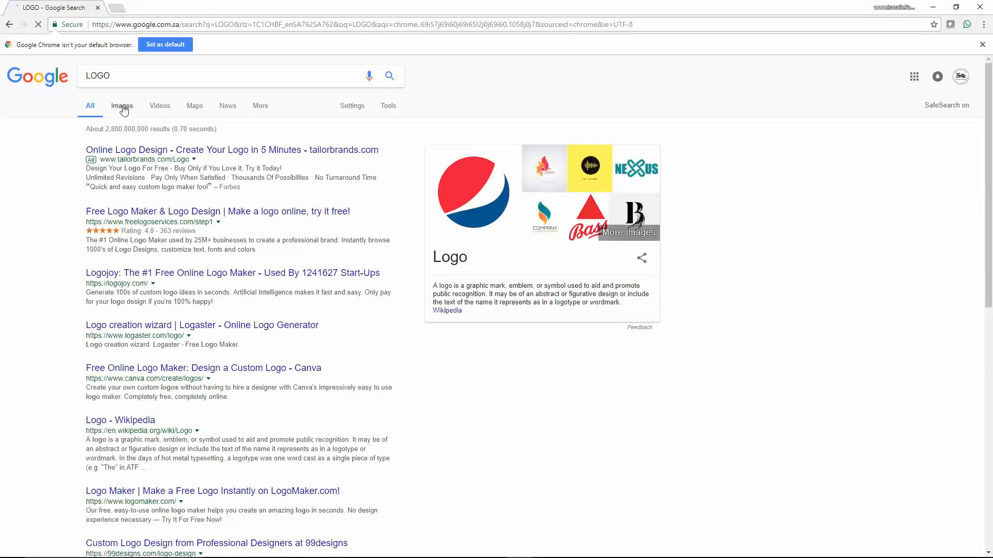
{"action": "right_click", "coordinate": [475, 184]}
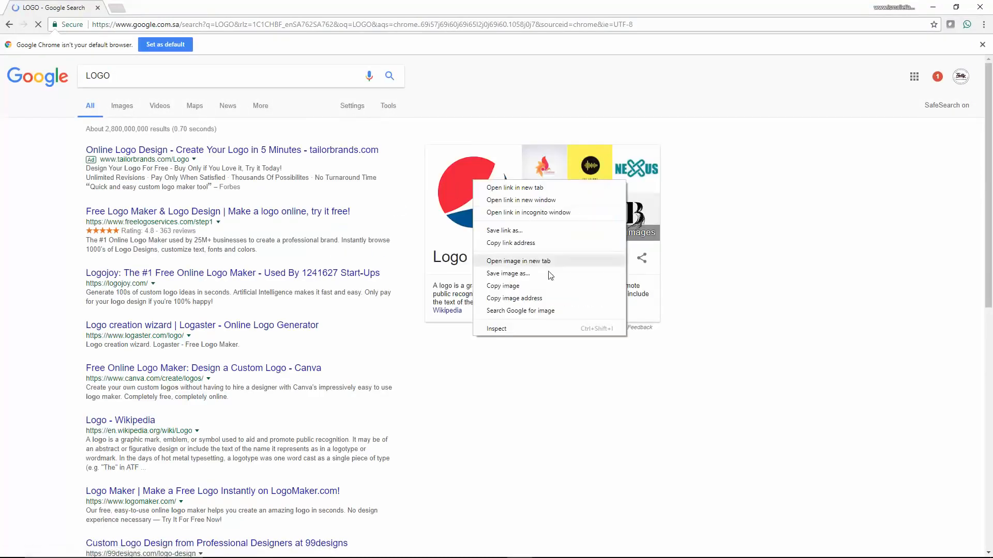
{"action": "left_click", "coordinate": [509, 273]}
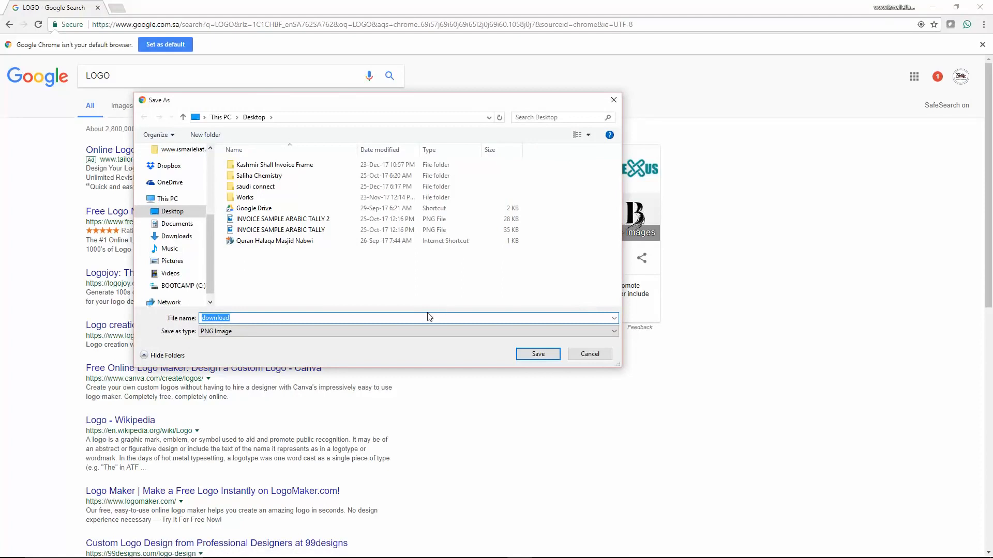
{"action": "type", "text": "SAMPLE LOGO"}
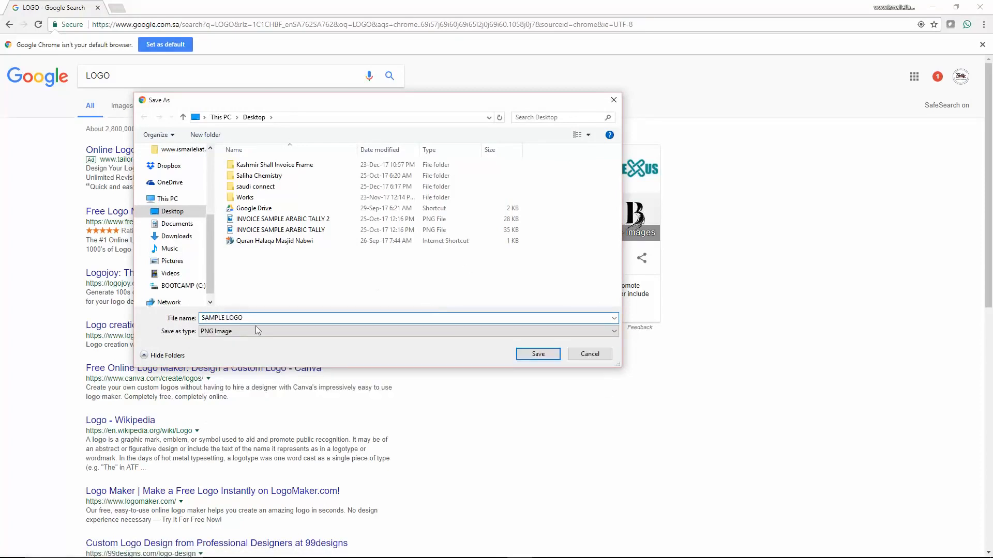
{"action": "left_click", "coordinate": [241, 331]}
{"action": "left_click", "coordinate": [241, 332]}
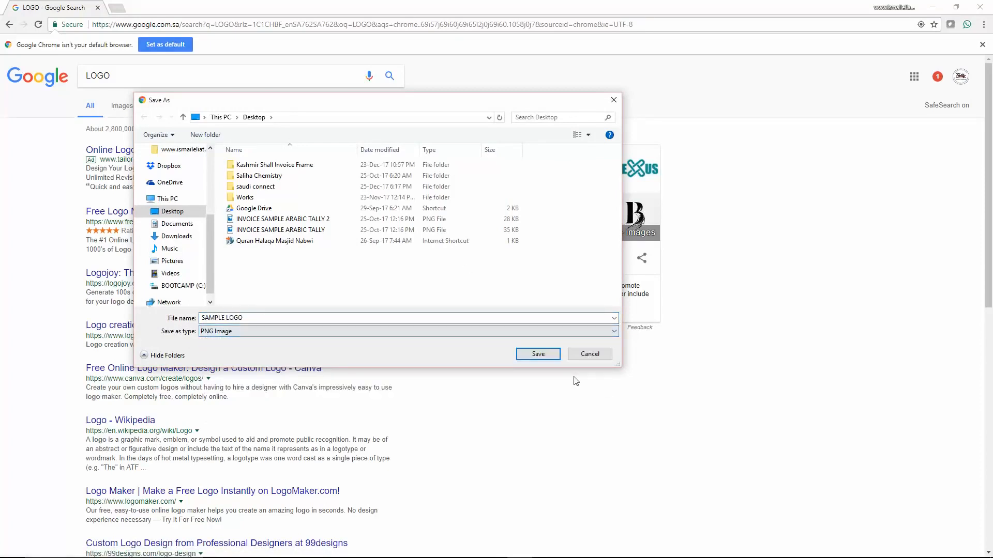
{"action": "left_click", "coordinate": [551, 355]}
- Search 'LOGO JPG' and save the first logo image to the Desktop as LOGO.jpg
{"action": "left_click", "coordinate": [171, 76]}
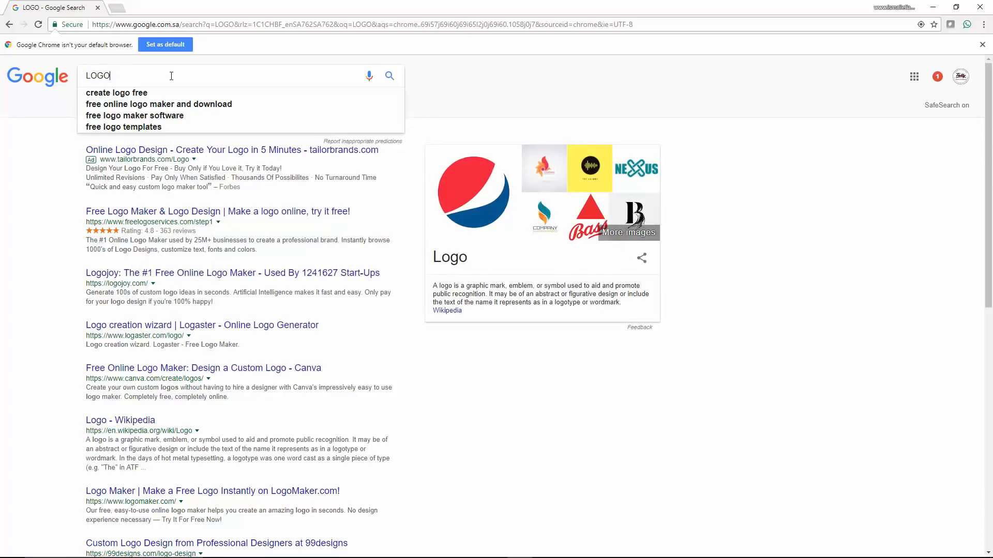
{"action": "type", "text": "JP"}
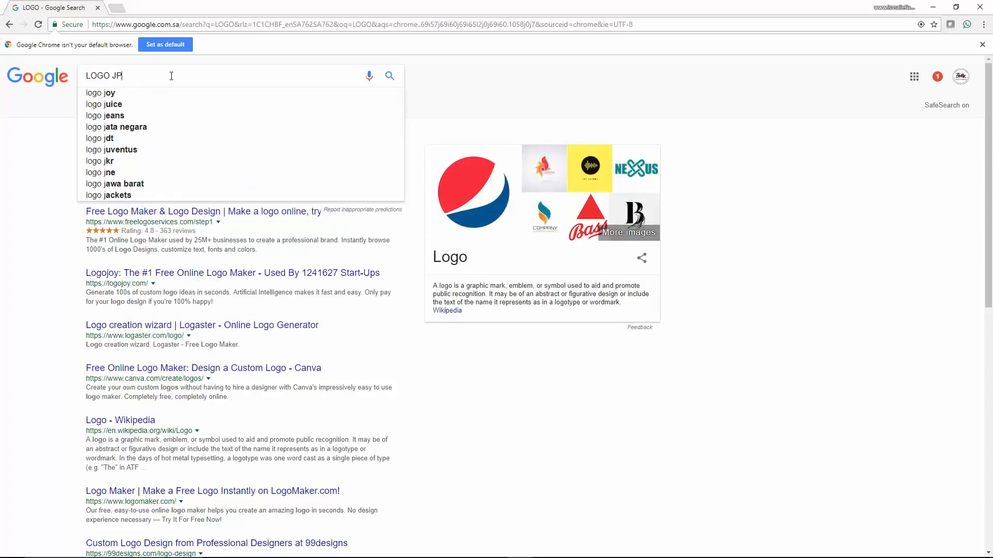
{"action": "type", "text": "G"}
{"action": "key", "text": "Return"}
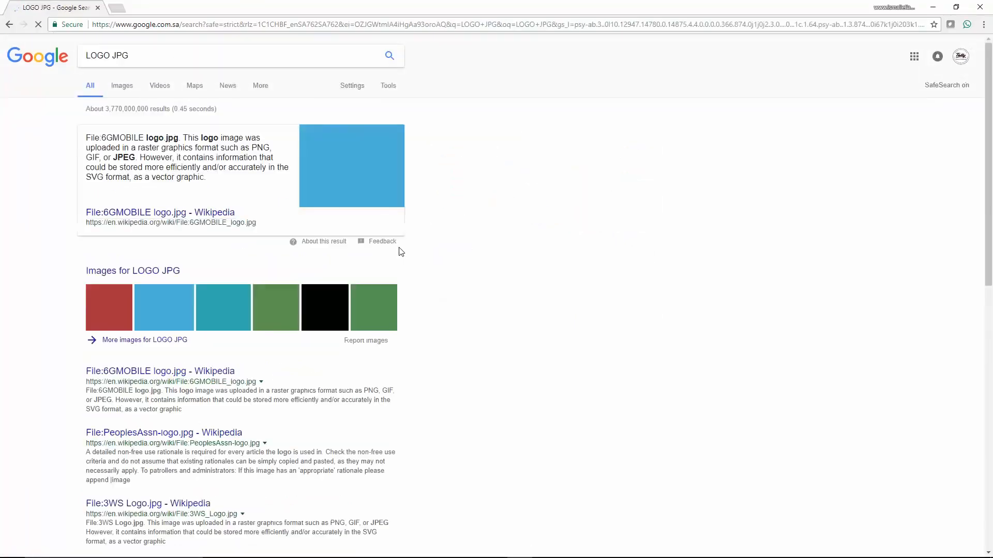
{"action": "right_click", "coordinate": [107, 307]}
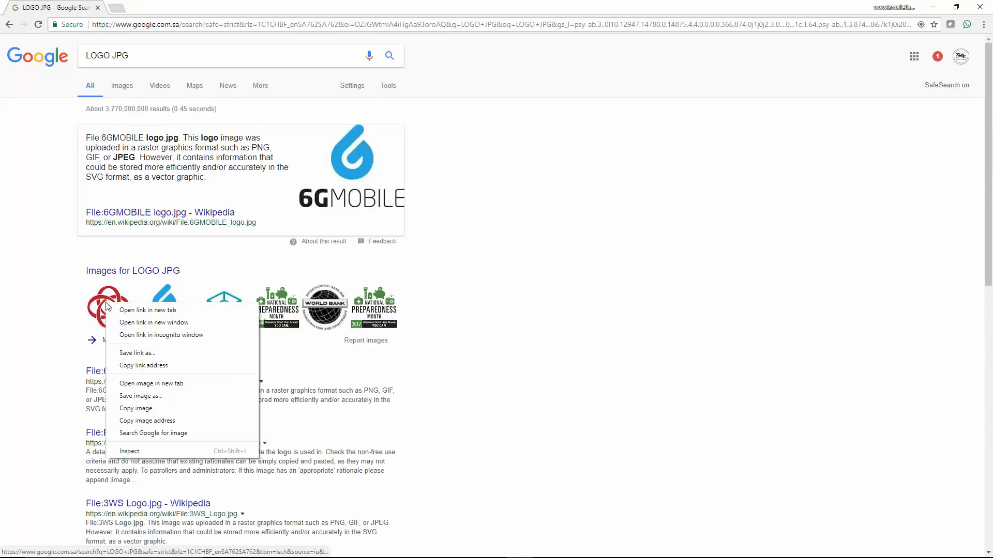
{"action": "left_click", "coordinate": [141, 396]}
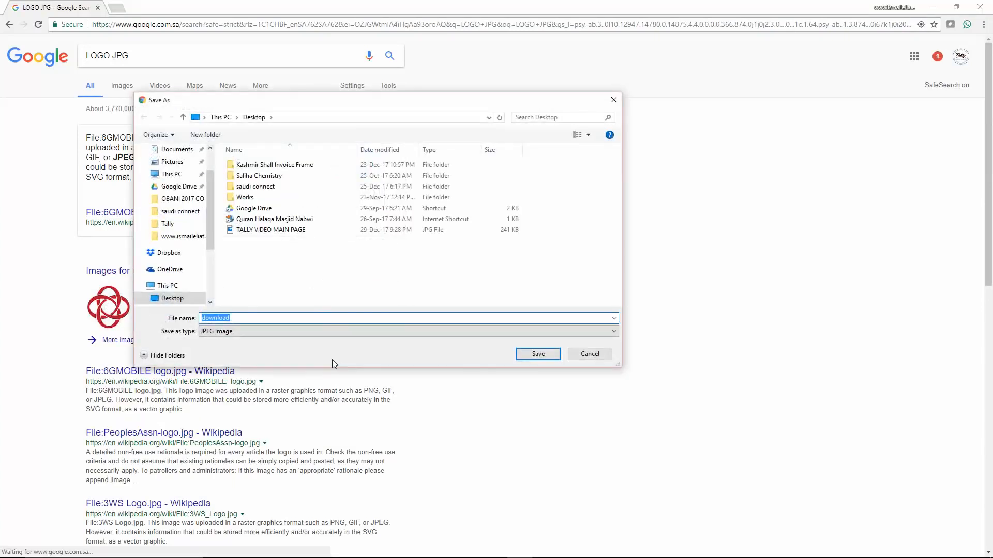
{"action": "type", "text": "LO"}
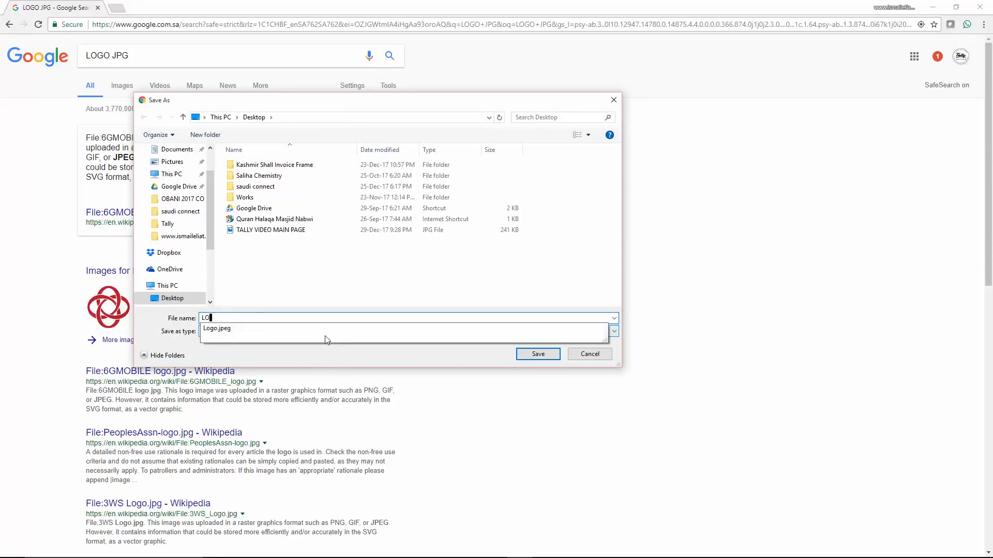
{"action": "type", "text": "GO"}
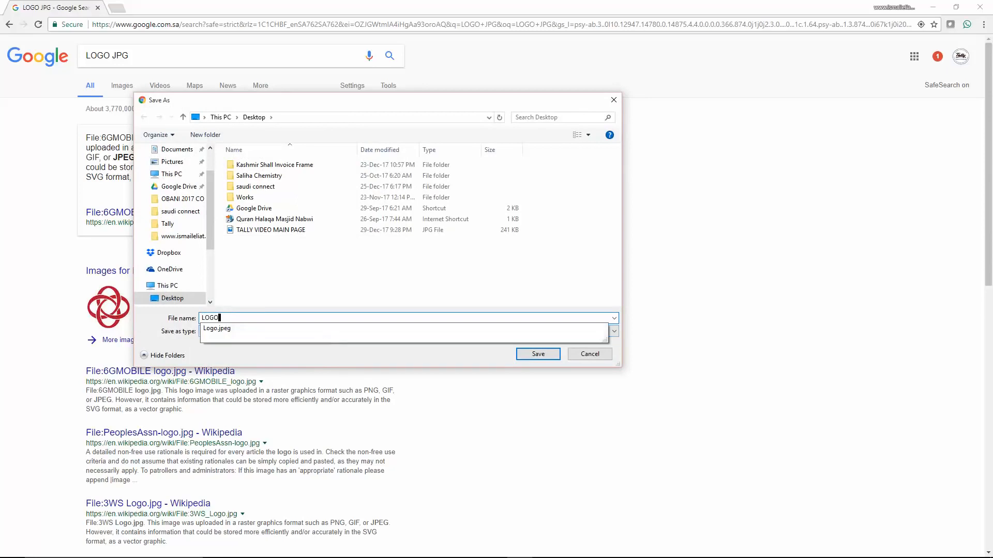
{"action": "left_click", "coordinate": [537, 354]}
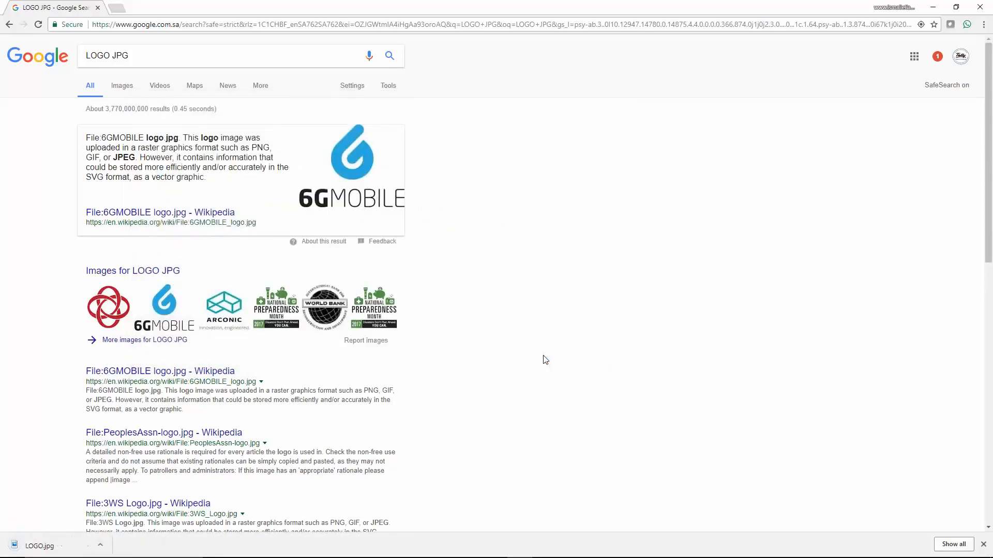
- Locate LOGO.jpg in its folder and copy its full path from Properties > Security
{"action": "left_click", "coordinate": [106, 545]}
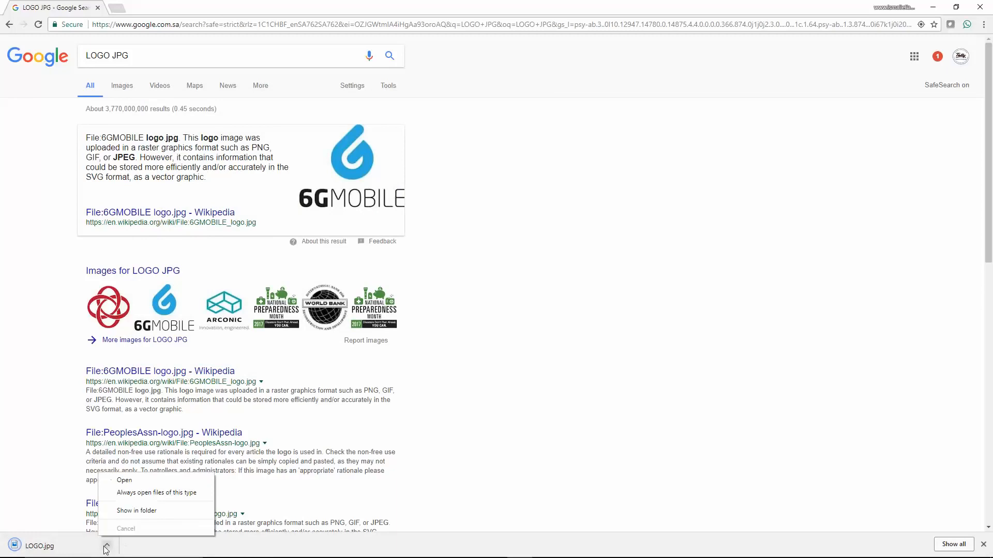
{"action": "left_click", "coordinate": [124, 511]}
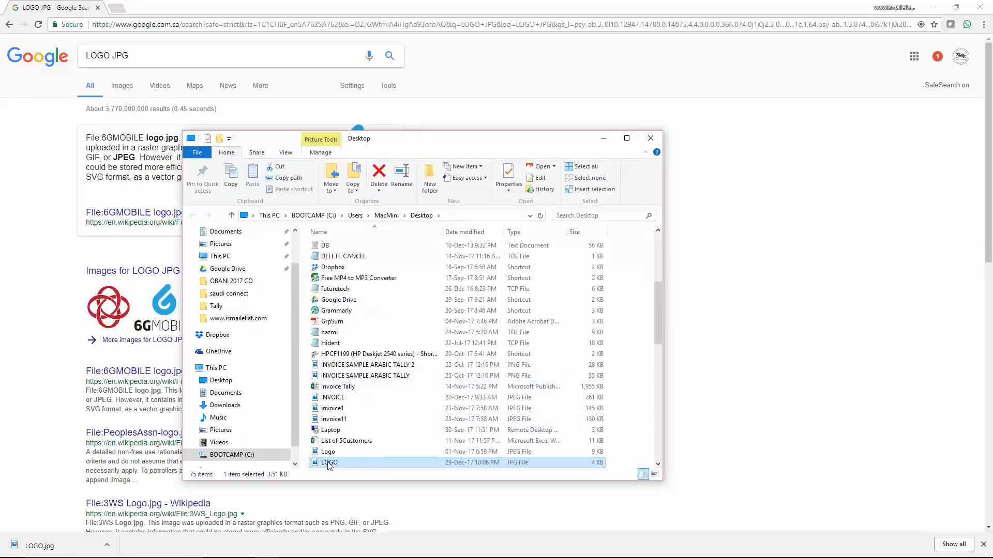
{"action": "right_click", "coordinate": [329, 465]}
{"action": "left_click", "coordinate": [353, 457]}
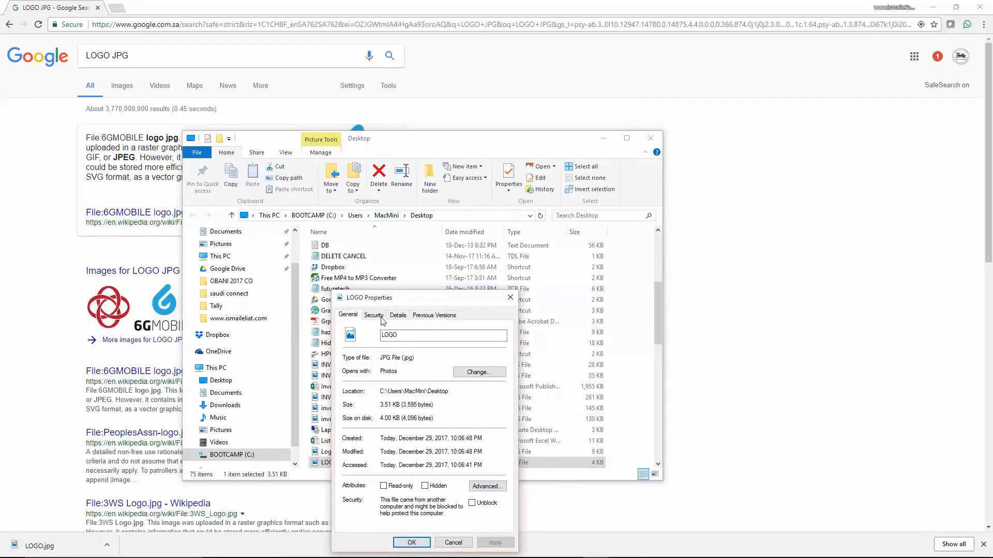
{"action": "left_click", "coordinate": [374, 315]}
{"action": "left_click_drag", "start_coordinate": [385, 329], "coordinate": [626, 332]}
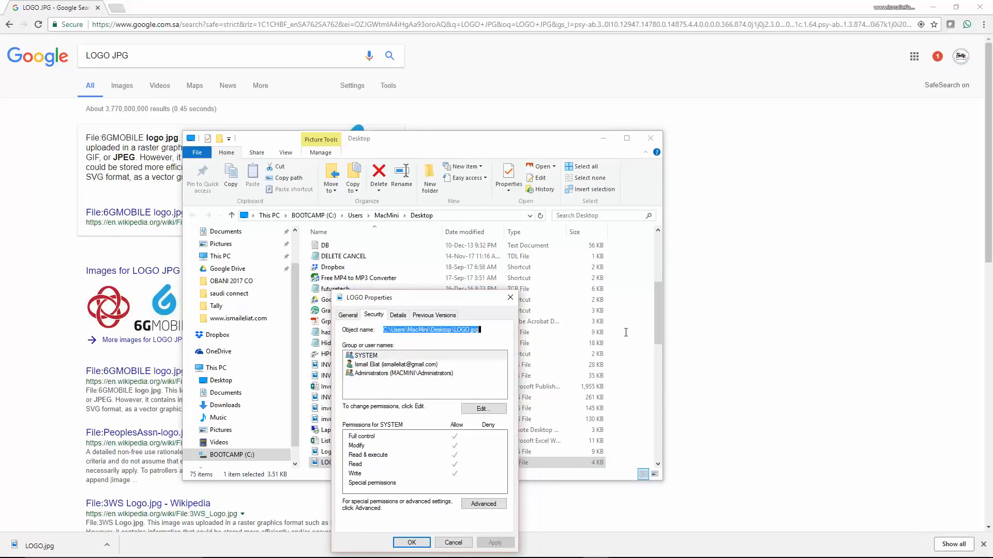
{"action": "key", "text": "alt+Tab"}
{"action": "key", "text": "alt+Tab"}
{"action": "key", "text": "alt+Tab"}
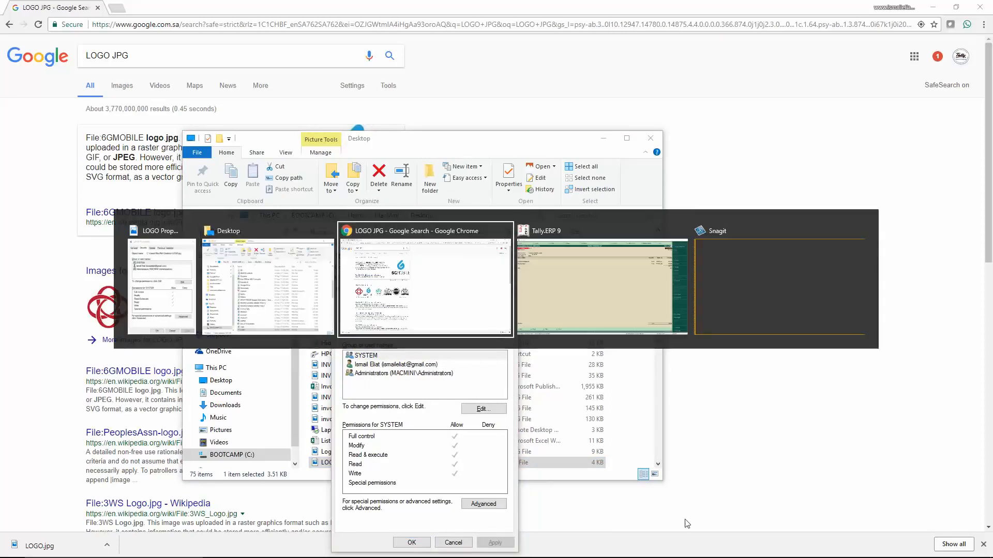
{"action": "key", "text": "Escape"}
{"action": "key", "text": "Escape"}
- Exit the voucher screens back to the Gateway of Tally
{"action": "key", "text": "y"}
{"action": "key", "text": "Escape"}
{"action": "key", "text": "y"}
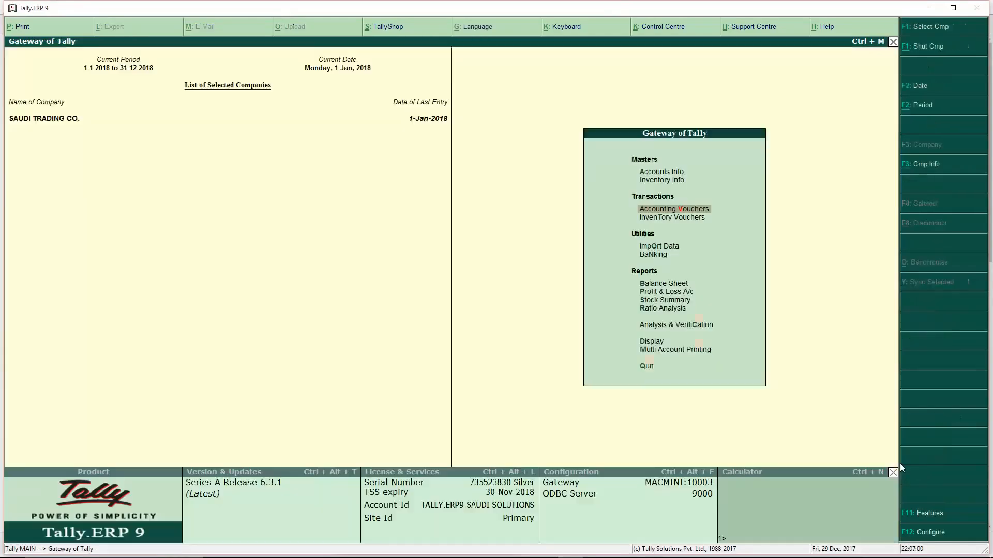
{"action": "key", "text": "Escape"}
{"action": "key", "text": "Escape"}
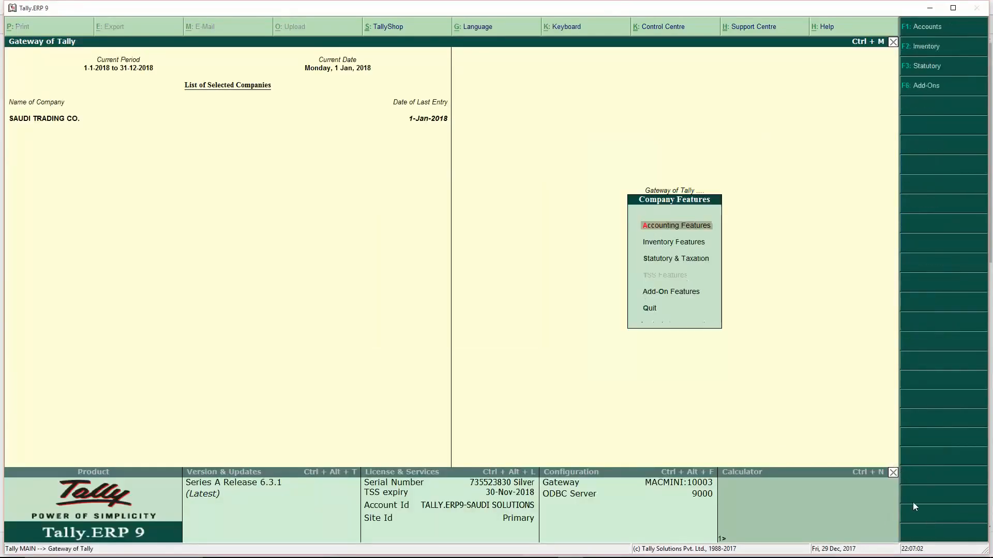
- Enable the company logo in Accounting Features and paste the LOGO.jpg path as its location
{"action": "left_click", "coordinate": [921, 513]}
{"action": "left_click", "coordinate": [673, 226]}
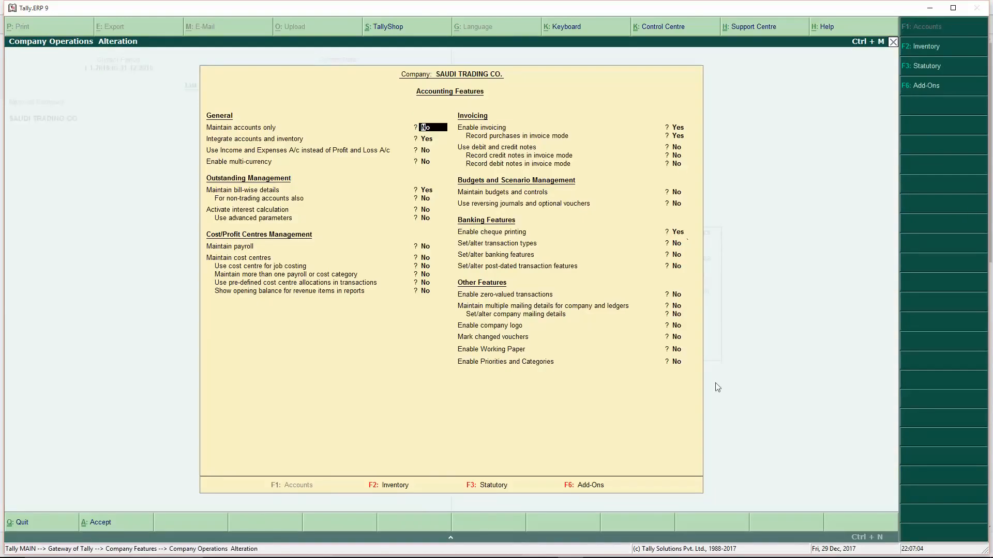
{"action": "left_click", "coordinate": [677, 329]}
{"action": "key", "text": "y"}
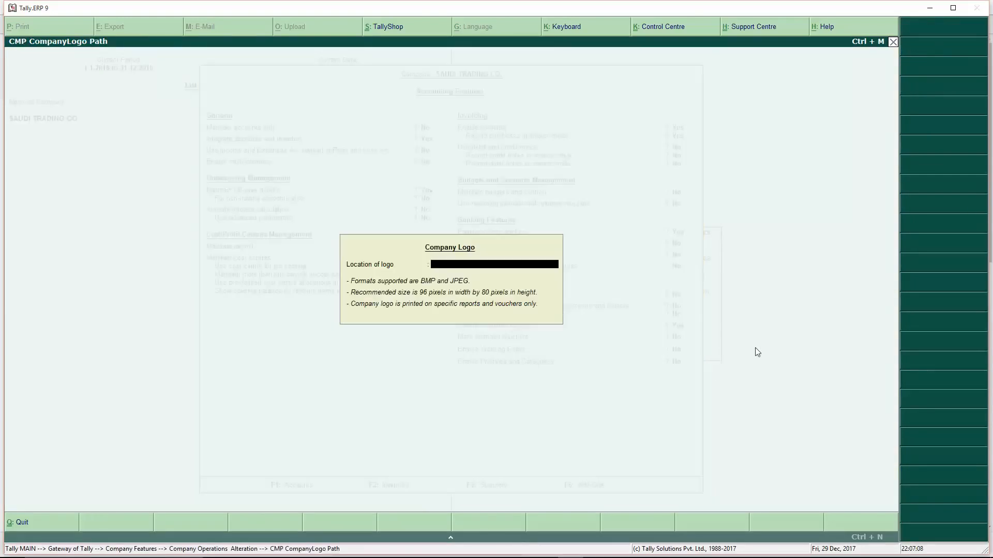
{"action": "key", "text": "ctrl+alt+v"}
{"action": "key", "text": "Return"}
{"action": "key", "text": "Return"}
{"action": "key", "text": "Return"}
{"action": "key", "text": "Return"}
{"action": "key", "text": "Return"}
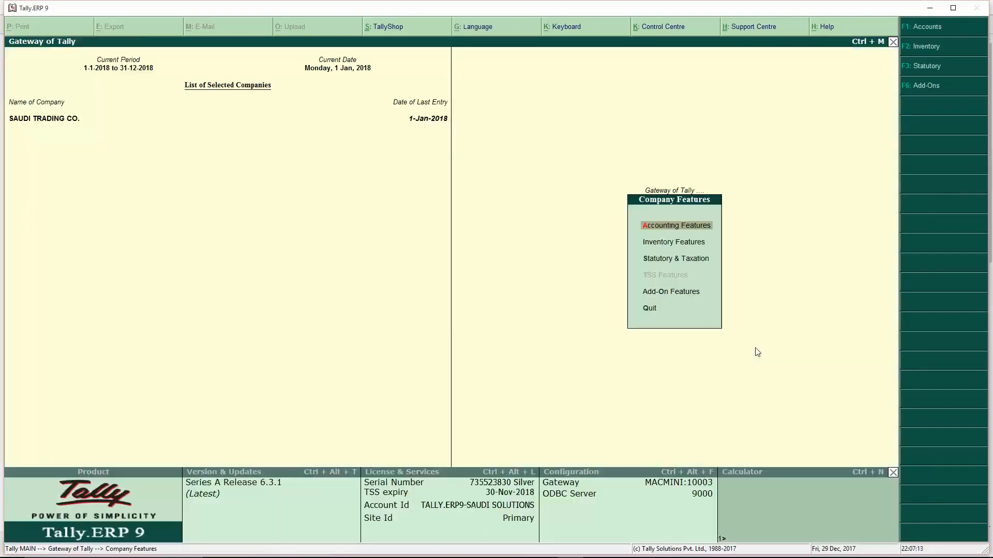
{"action": "key", "text": "Escape"}
{"action": "key", "text": "Escape"}
{"action": "key", "text": "Escape"}
- Open January sales voucher No. 1 from the sales register
{"action": "key", "text": "d"}
{"action": "key", "text": "a"}
{"action": "key", "text": "s"}
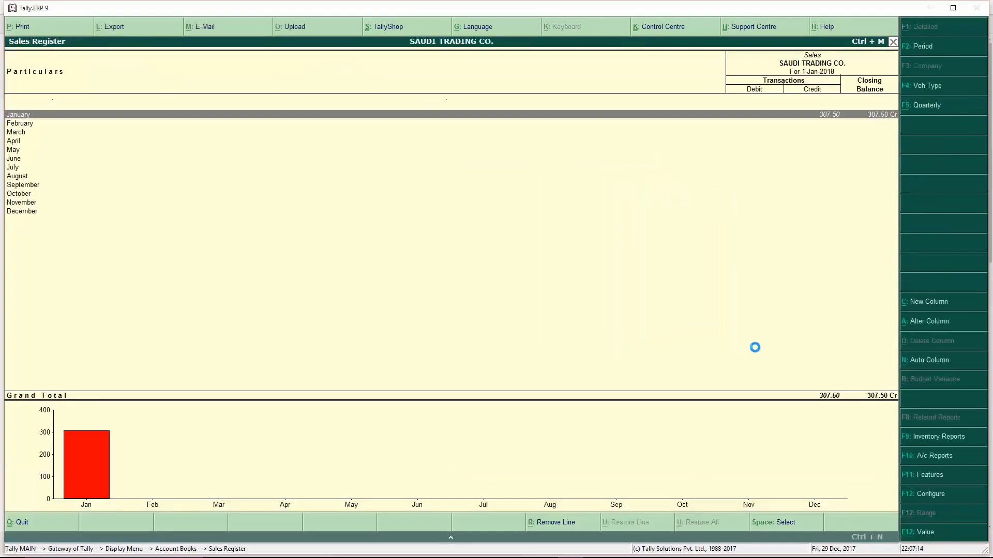
{"action": "key", "text": "Return"}
{"action": "key", "text": "Return"}
- Preview the VAT invoice at full size, then close the preview back to the voucher
{"action": "key", "text": "alt+p"}
{"action": "key", "text": "Return"}
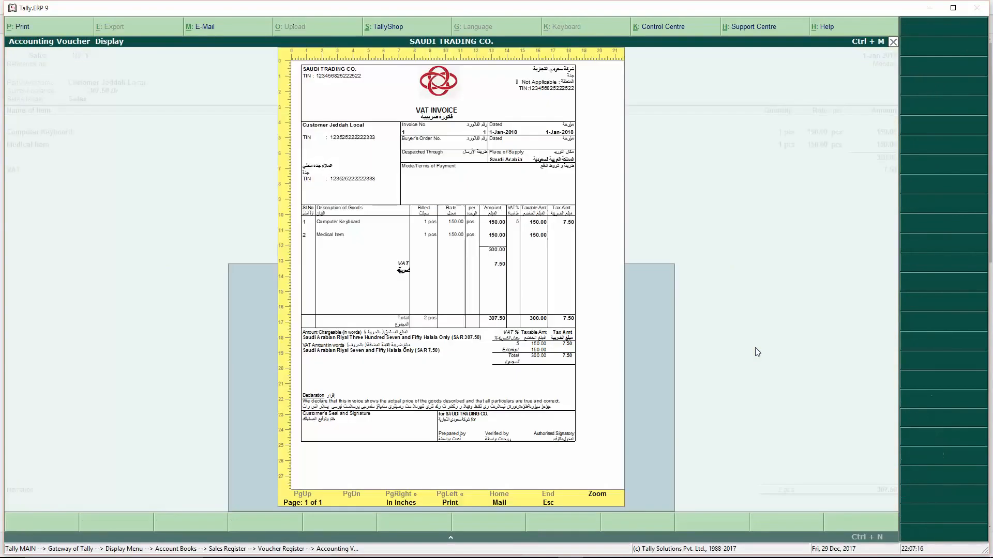
{"action": "key", "text": "alt+z"}
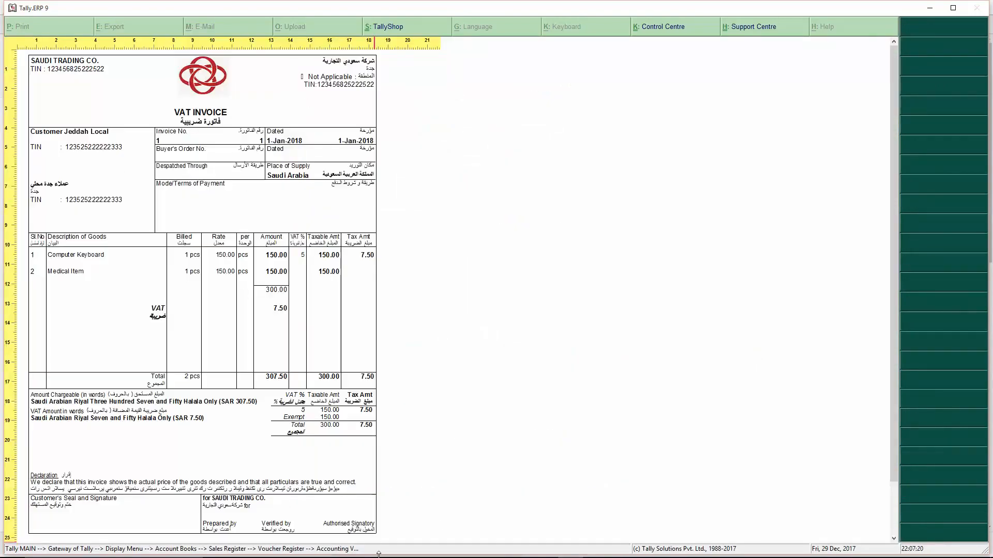
{"action": "left_click_drag", "start_coordinate": [898, 328], "coordinate": [899, 392]}
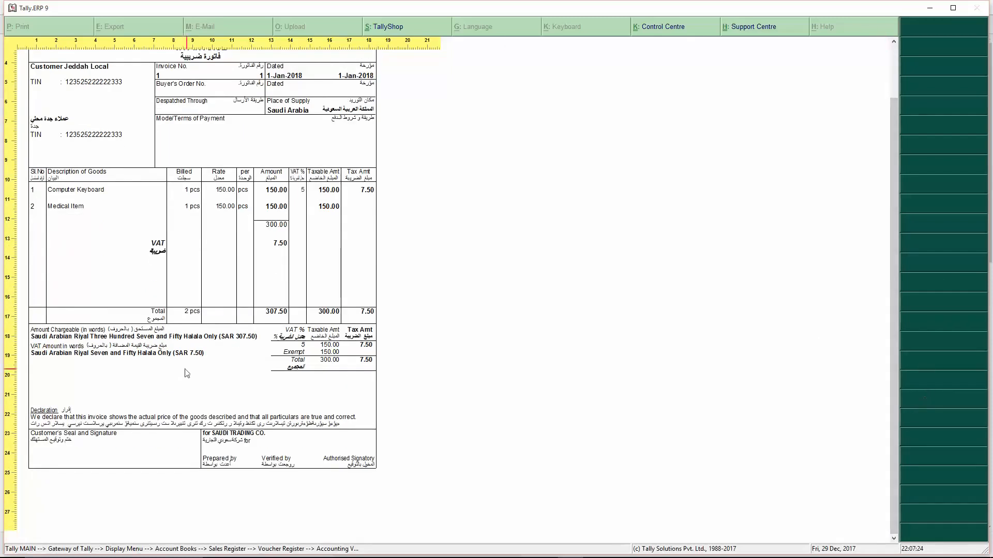
{"action": "key", "text": "Escape"}
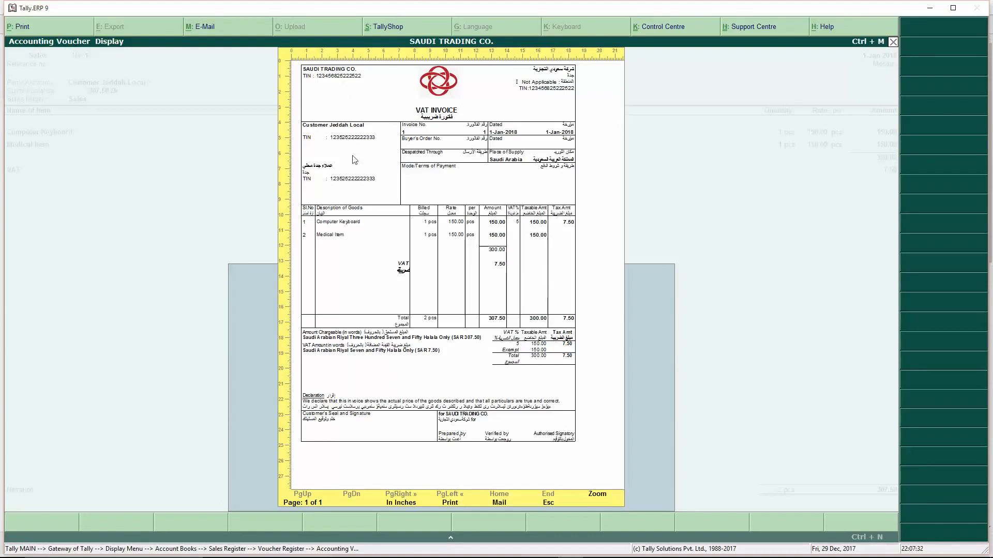
{"action": "key", "text": "Escape"}
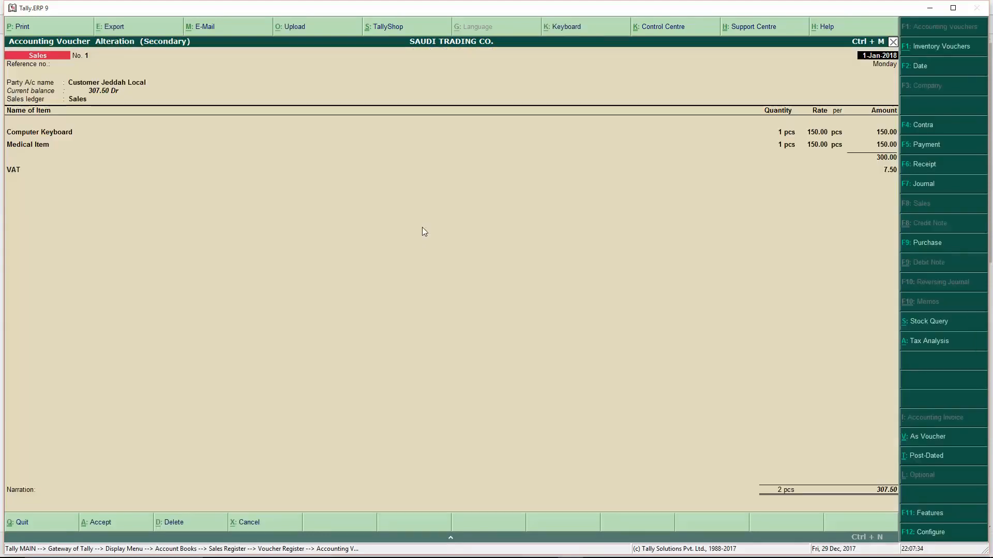
- In the invoice layout settings, set width 7.3, height 9.75 and top margin 1.25 inches
{"action": "left_click", "coordinate": [29, 26]}
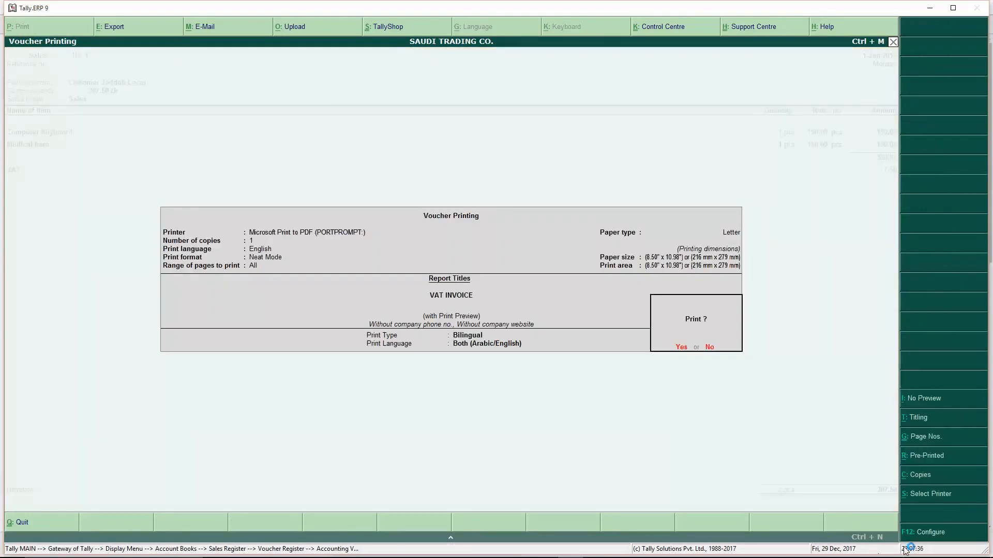
{"action": "left_click", "coordinate": [923, 534]}
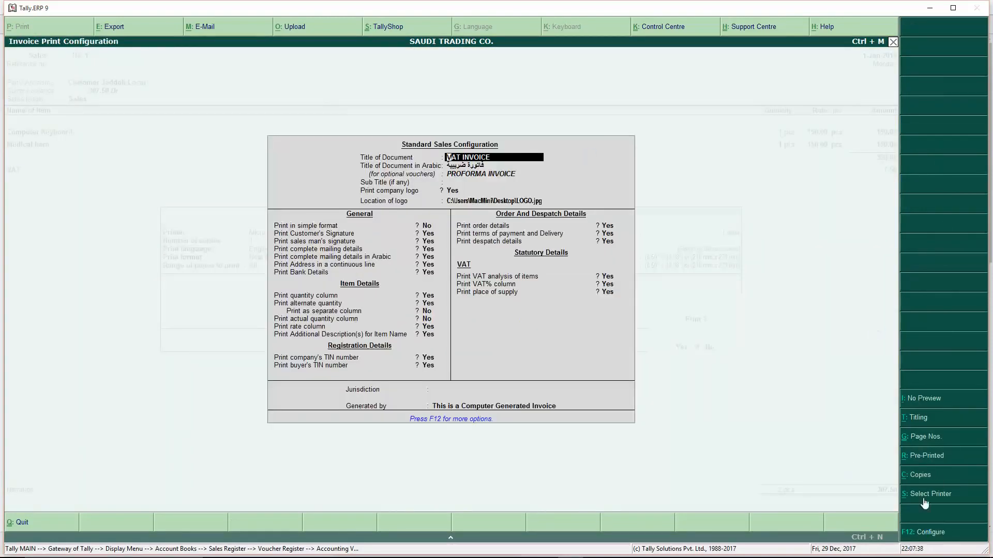
{"action": "left_click", "coordinate": [927, 533]}
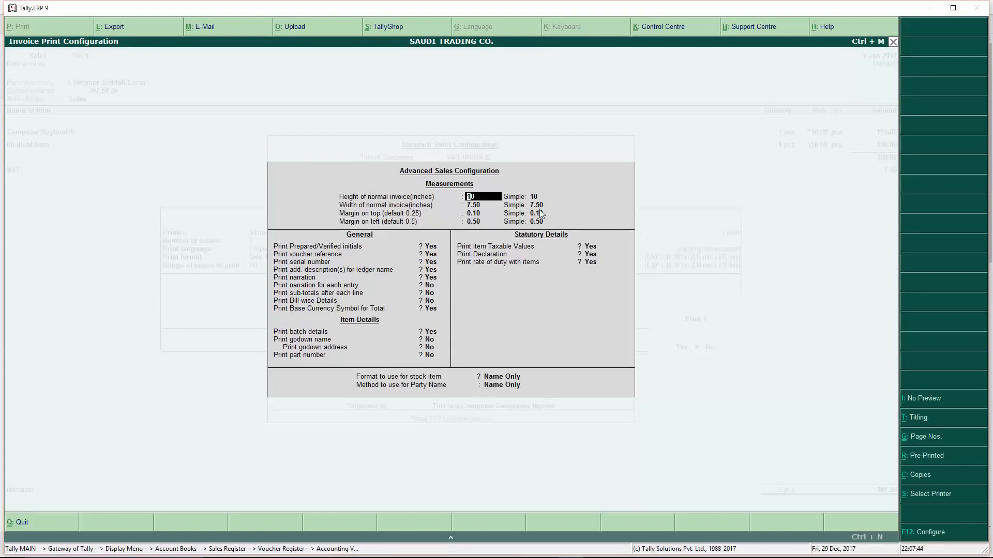
{"action": "key", "text": "Return"}
{"action": "type", "text": "7.3"}
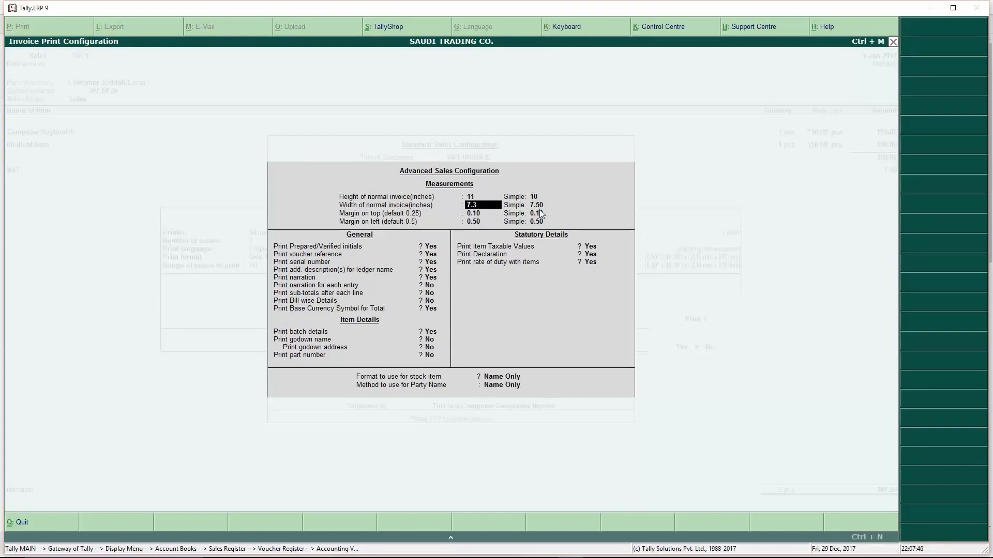
{"action": "key", "text": "Return"}
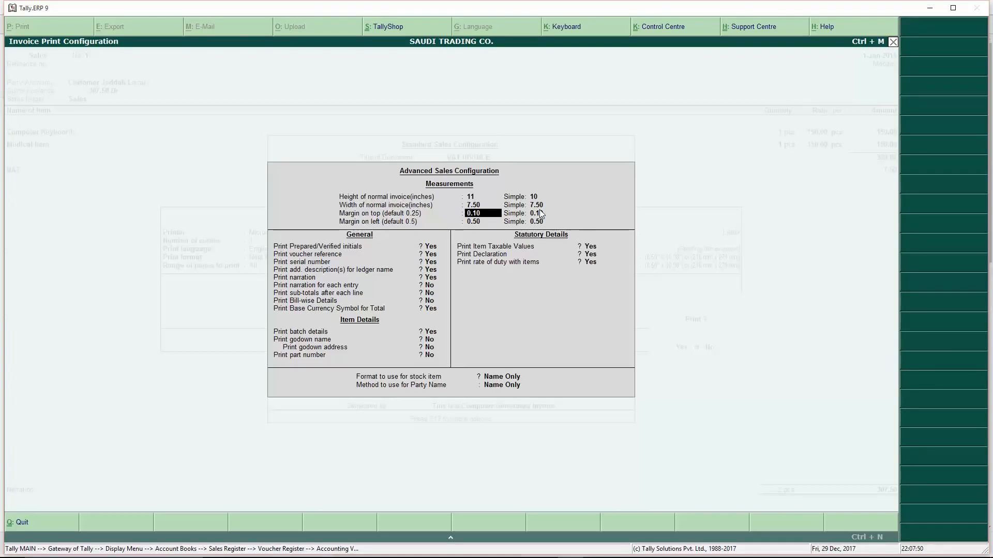
{"action": "key", "text": "Up"}
{"action": "key", "text": "Up"}
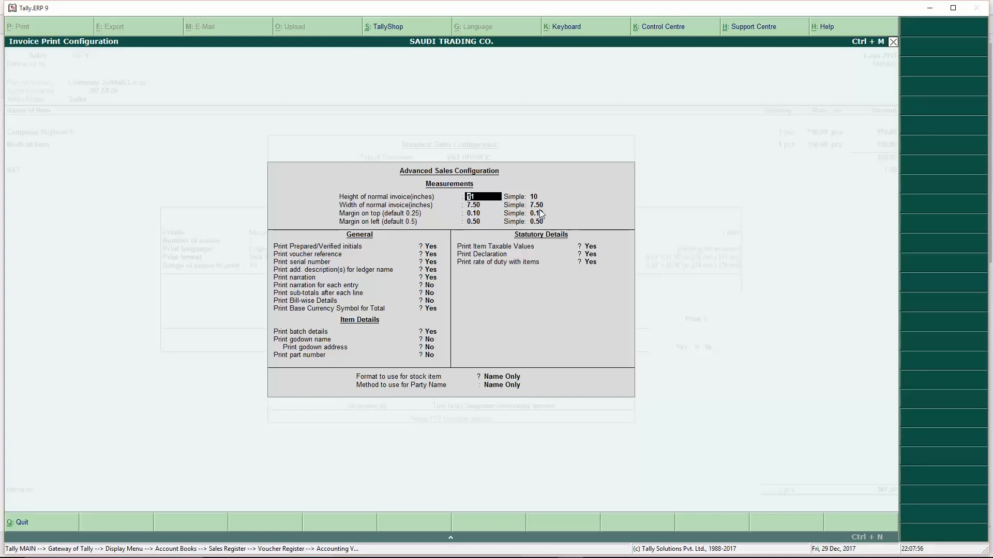
{"action": "type", "text": "75"}
{"action": "key", "text": "Return"}
{"action": "key", "text": "Return"}
{"action": "key", "text": "Return"}
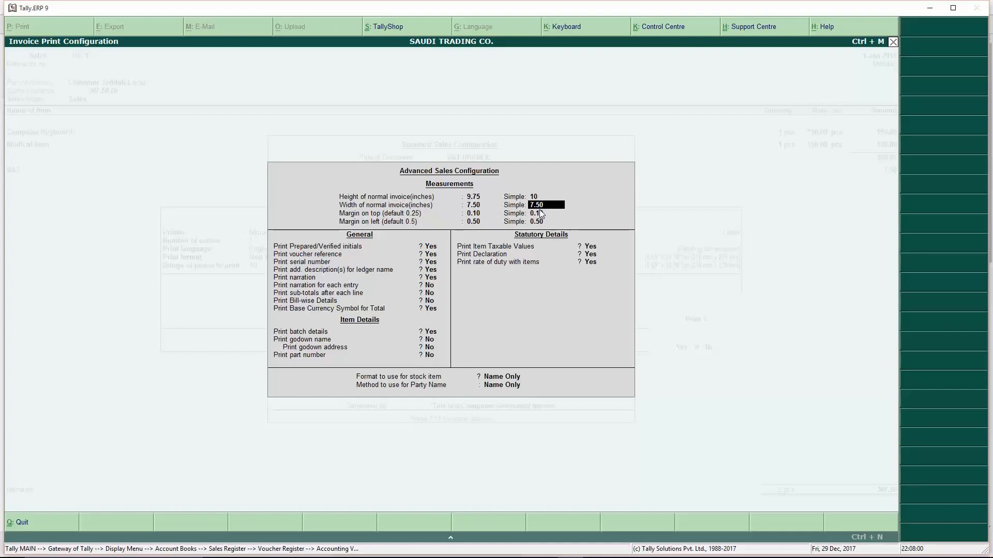
{"action": "key", "text": "Return"}
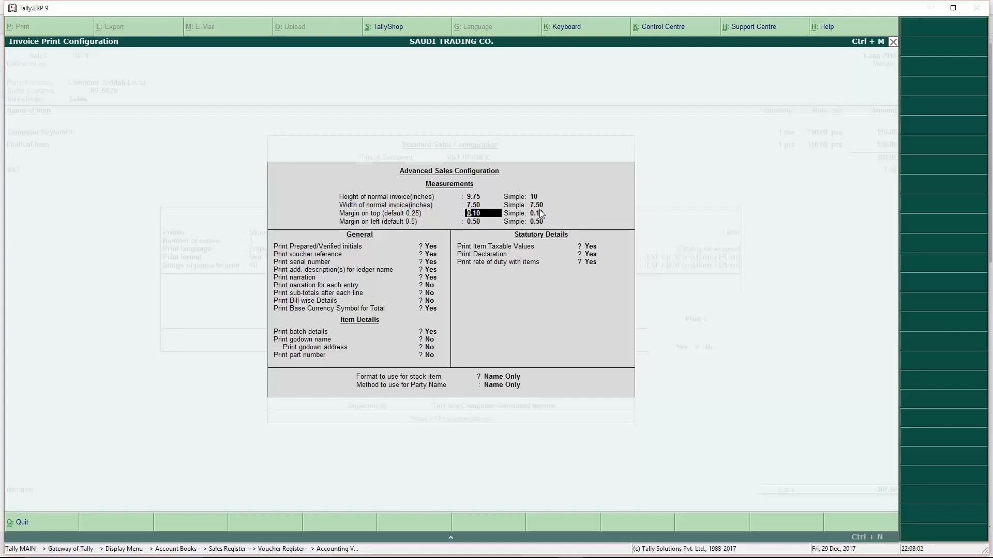
{"action": "type", "text": "1.25"}
{"action": "key", "text": "Return"}
{"action": "key", "text": "Return"}
{"action": "key", "text": "Return"}
{"action": "key", "text": "Return"}
{"action": "key", "text": "Return"}
{"action": "key", "text": "Return"}
{"action": "key", "text": "Return"}
{"action": "key", "text": "Return"}
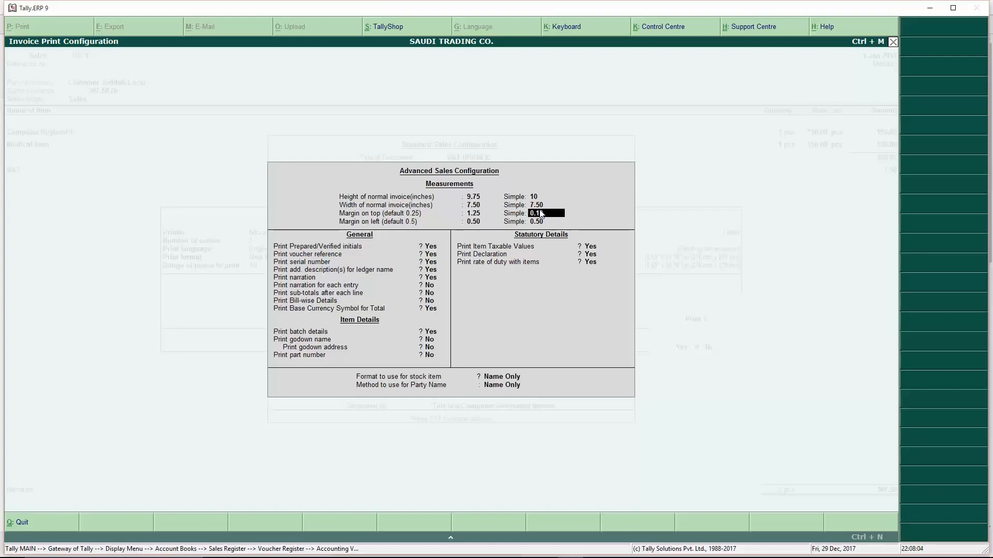
- Accept the layout settings, preview the invoice, and return to the voucher
{"action": "key", "text": "ctrl+a"}
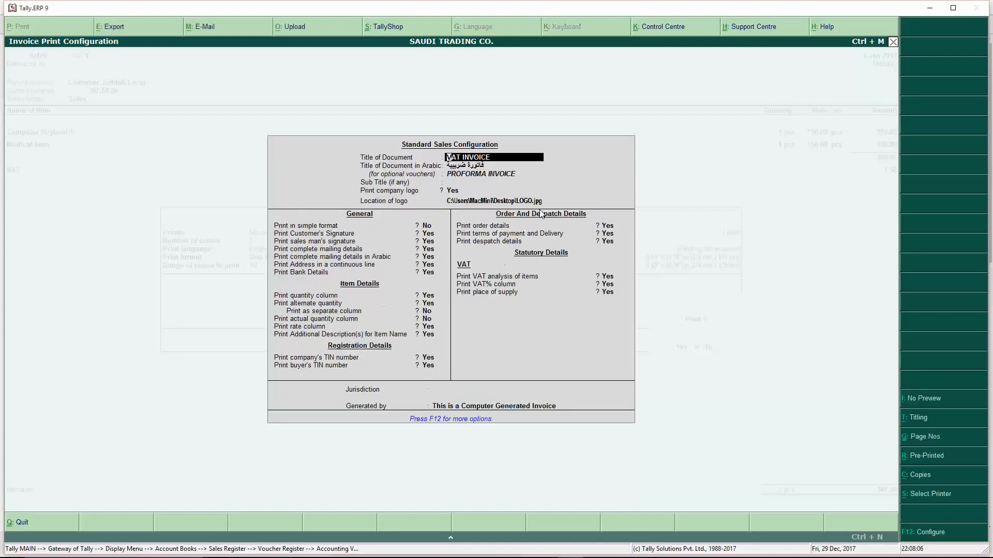
{"action": "key", "text": "ctrl+a"}
{"action": "key", "text": "Return"}
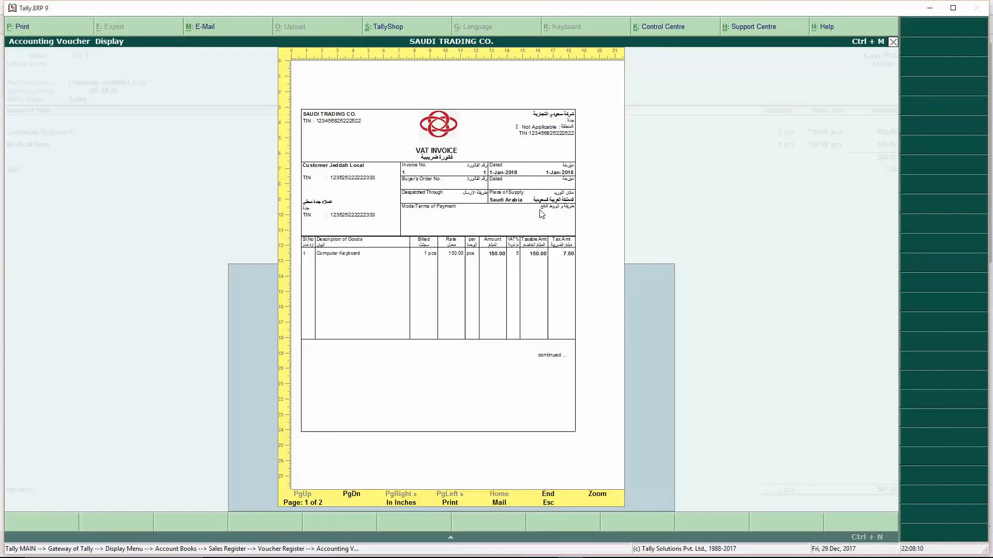
{"action": "key", "text": "Escape"}
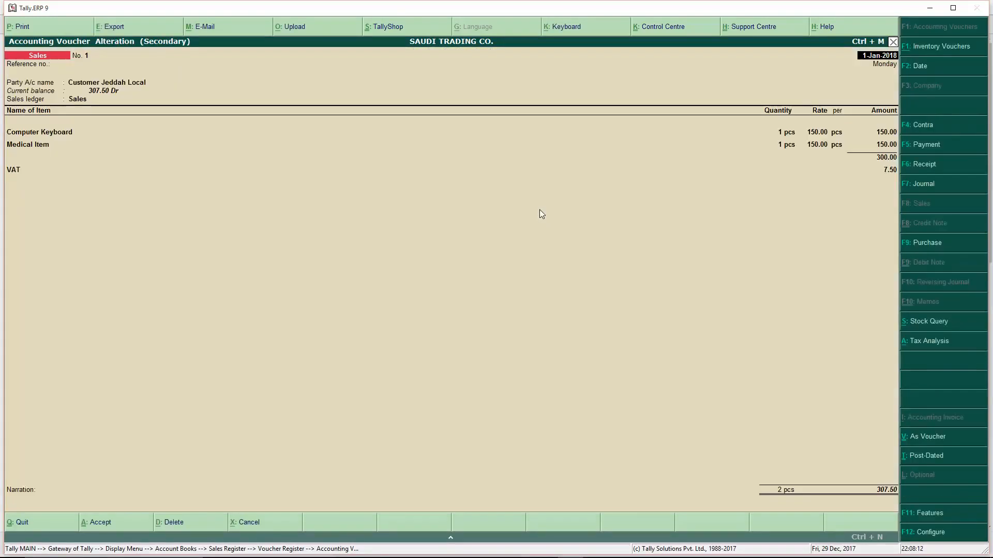
- Change the invoice height to 10 inches and preview the invoice again
{"action": "key", "text": "alt+p"}
{"action": "key", "text": "F12"}
{"action": "key", "text": "F12"}
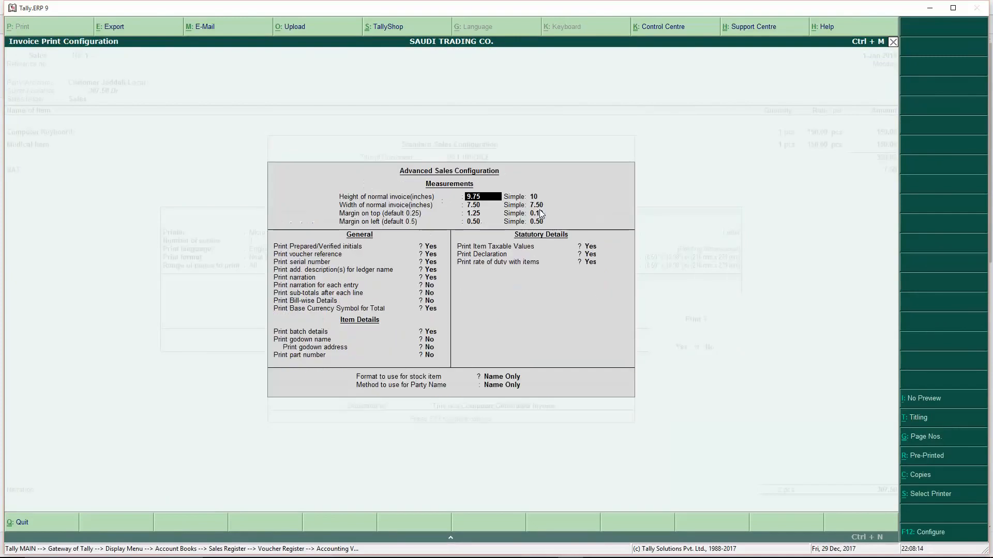
{"action": "key", "text": "Return"}
{"action": "key", "text": "Up"}
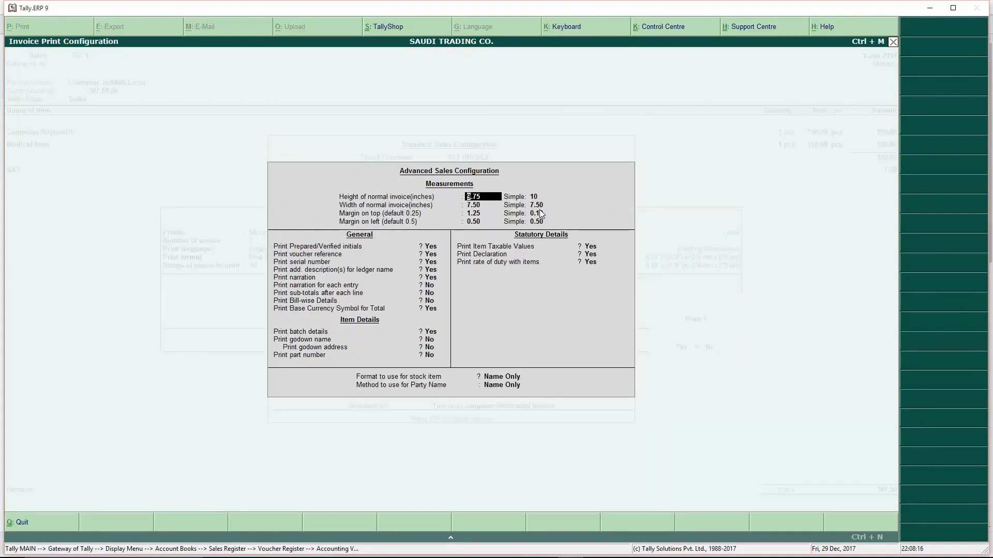
{"action": "type", "text": "10"}
{"action": "key", "text": "Return"}
{"action": "key", "text": "ctrl+a"}
{"action": "key", "text": "ctrl+a"}
{"action": "key", "text": "Return"}
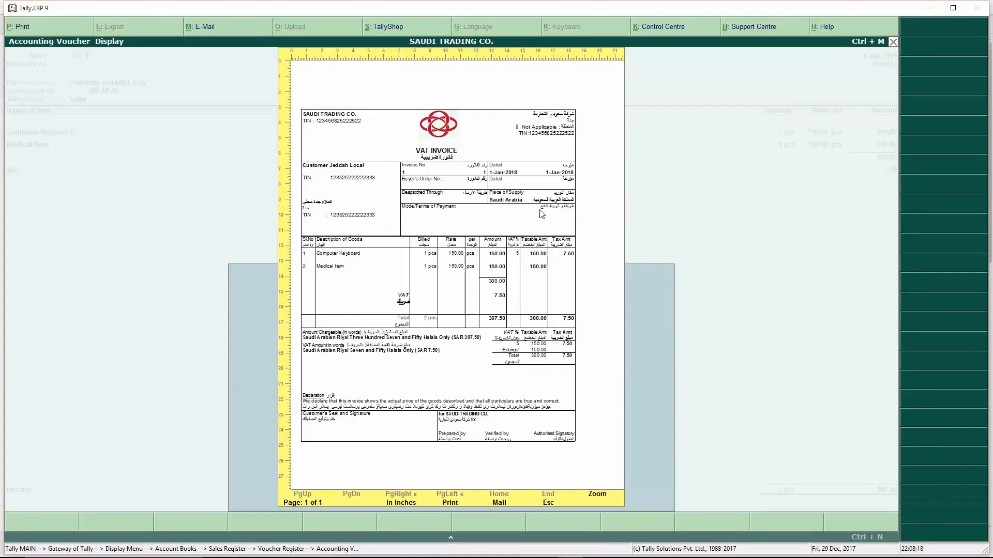
- Inspect the one-page invoice at full zoom, then close back to sales voucher No. 1
{"action": "left_click", "coordinate": [598, 495]}
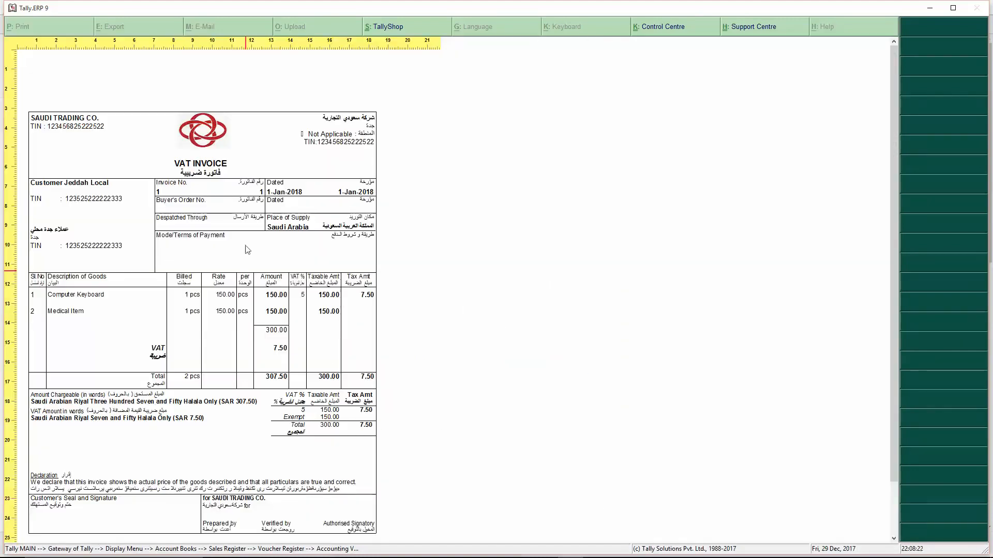
{"action": "scroll", "coordinate": [205, 248], "scroll_direction": "down", "scroll_amount": 2}
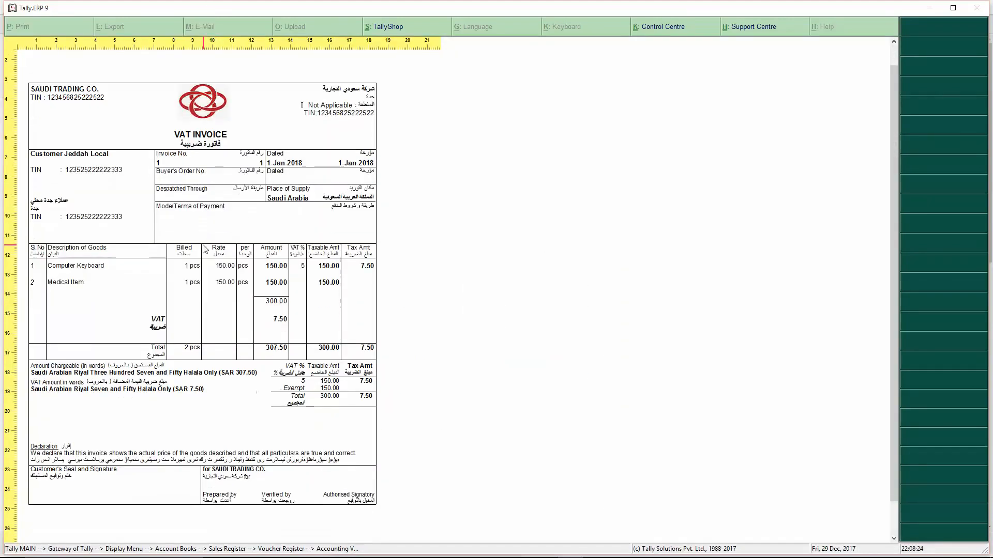
{"action": "scroll", "coordinate": [217, 220], "scroll_direction": "up", "scroll_amount": 2}
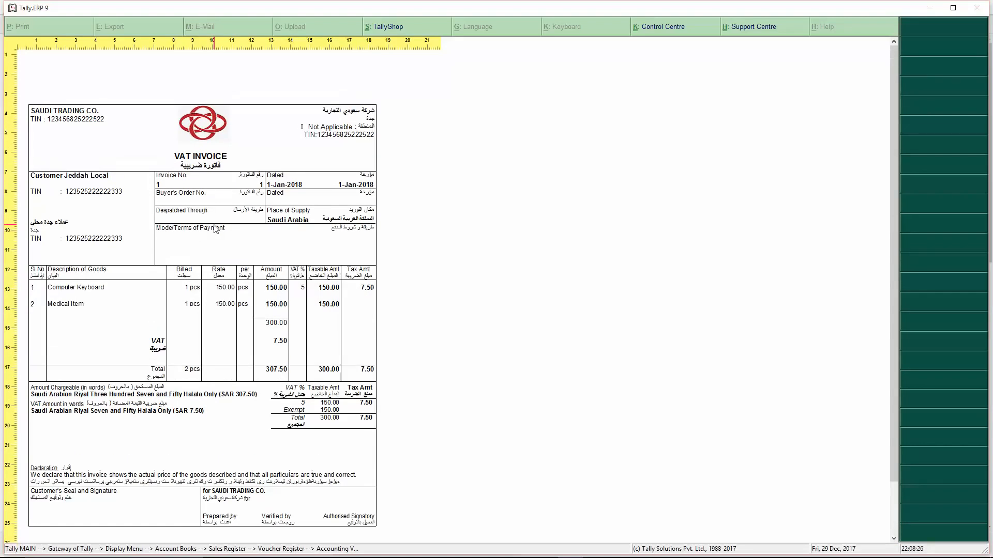
{"action": "key", "text": "Escape"}
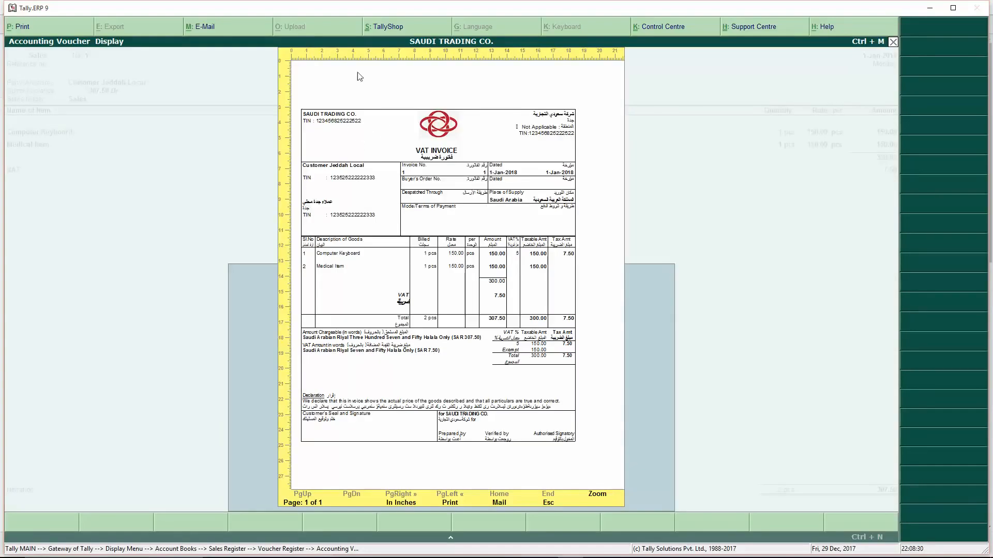
{"action": "key", "text": "Escape"}
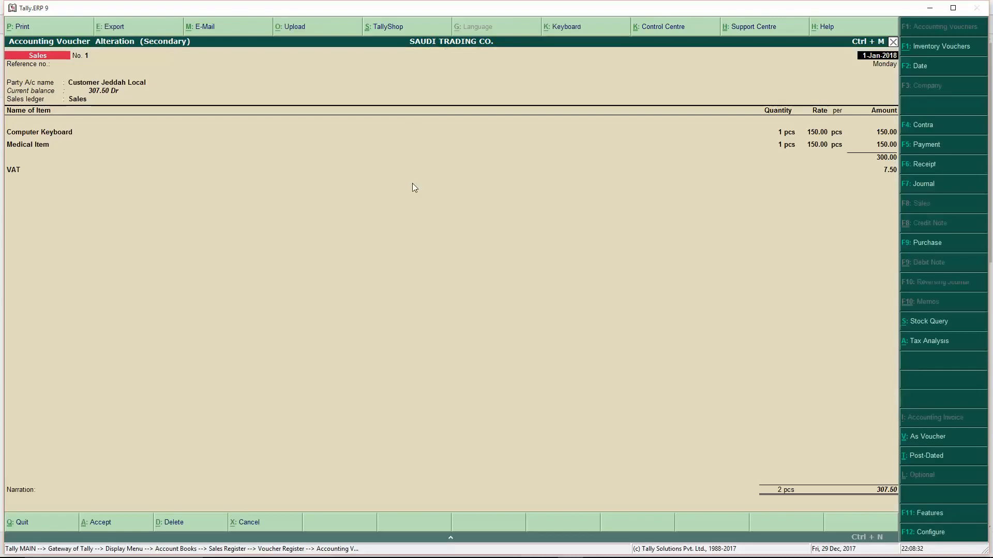
- Set Print with Company Name/Address to No in Titling, preview, and return to the voucher
{"action": "left_click", "coordinate": [19, 27]}
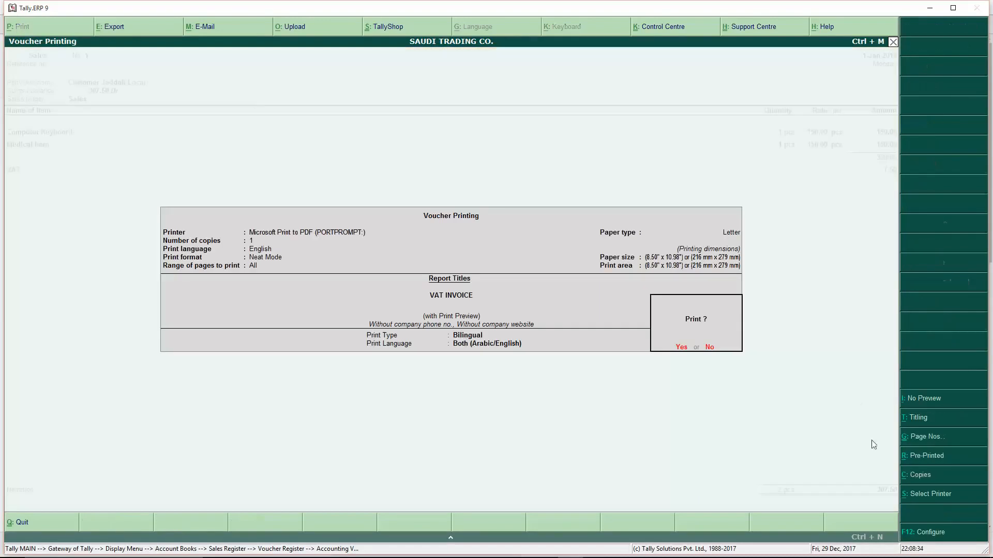
{"action": "left_click", "coordinate": [926, 419]}
{"action": "key", "text": "Return"}
{"action": "key", "text": "Return"}
{"action": "key", "text": "Return"}
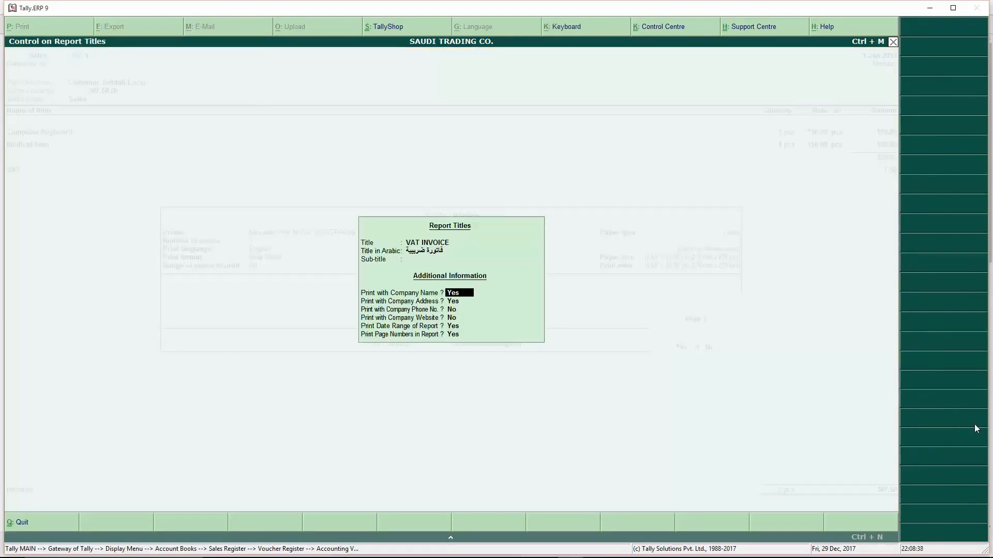
{"action": "key", "text": "Return"}
{"action": "key", "text": "Return"}
{"action": "key", "text": "Return"}
{"action": "key", "text": "Return"}
{"action": "key", "text": "Return"}
{"action": "key", "text": "Return"}
{"action": "key", "text": "Return"}
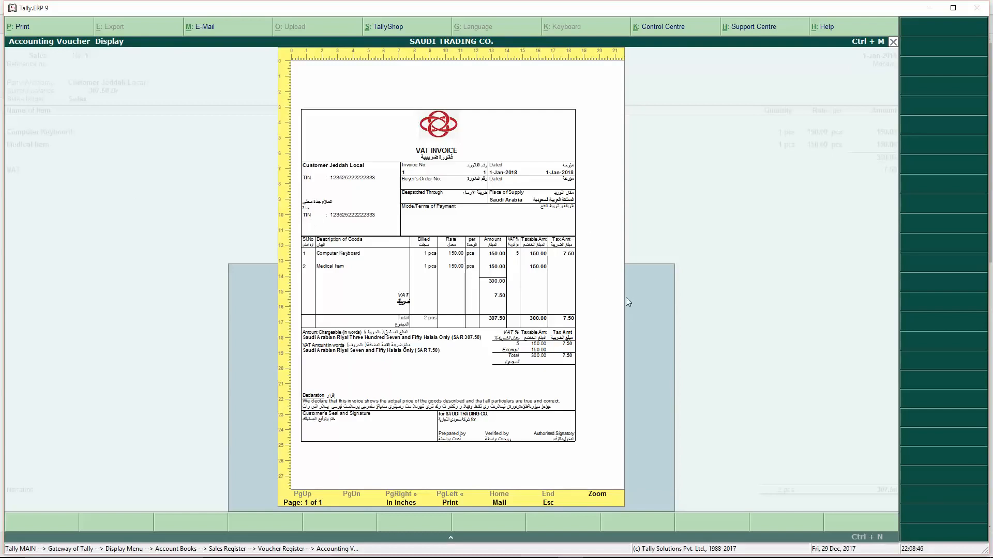
{"action": "key", "text": "Escape"}
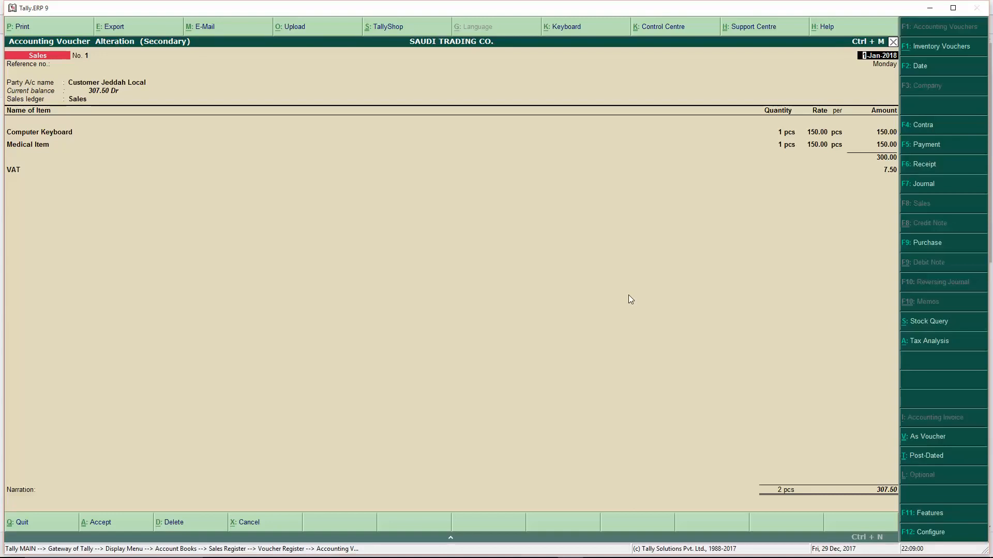
- Quit sales voucher No. 1 and close the voucher register
{"action": "key", "text": "Escape"}
{"action": "key", "text": "Return"}
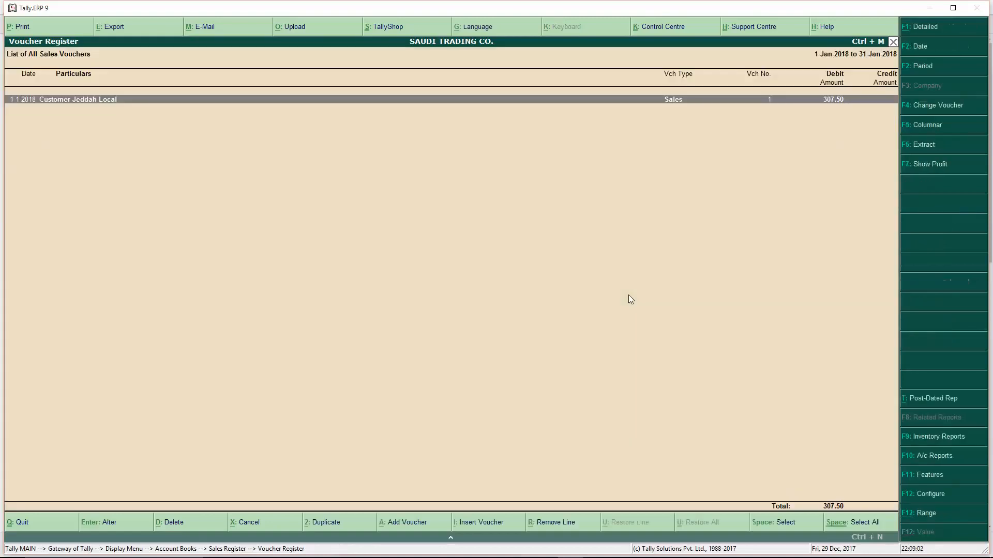
{"action": "key", "text": "Escape"}
{"action": "key", "text": "Escape"}
{"action": "key", "text": "Escape"}
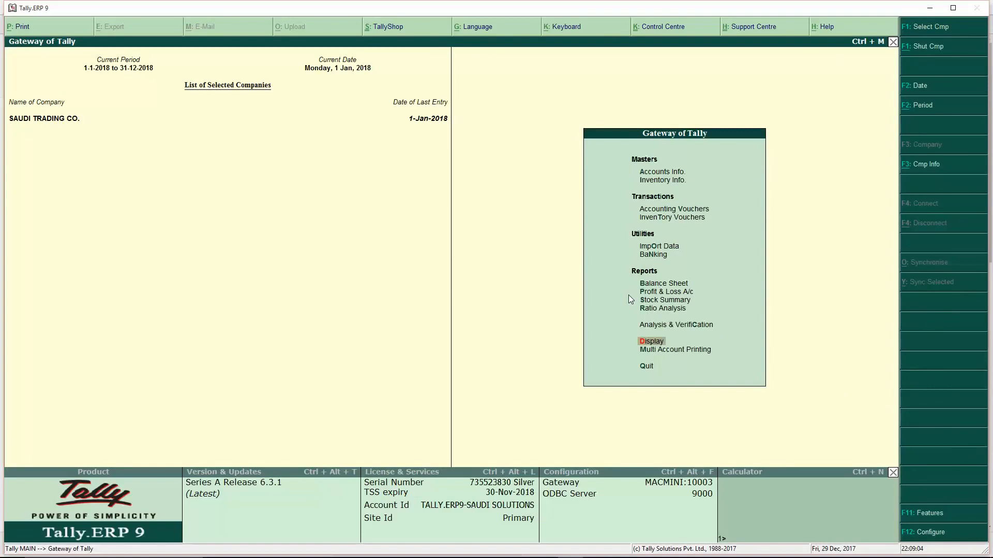
- Review the 1-Jan to 31-Mar-2018 VAT Return showing 2.50 VAT payable, then exit it
{"action": "key", "text": "Up"}
{"action": "key", "text": "Down"}
{"action": "left_click", "coordinate": [651, 342]}
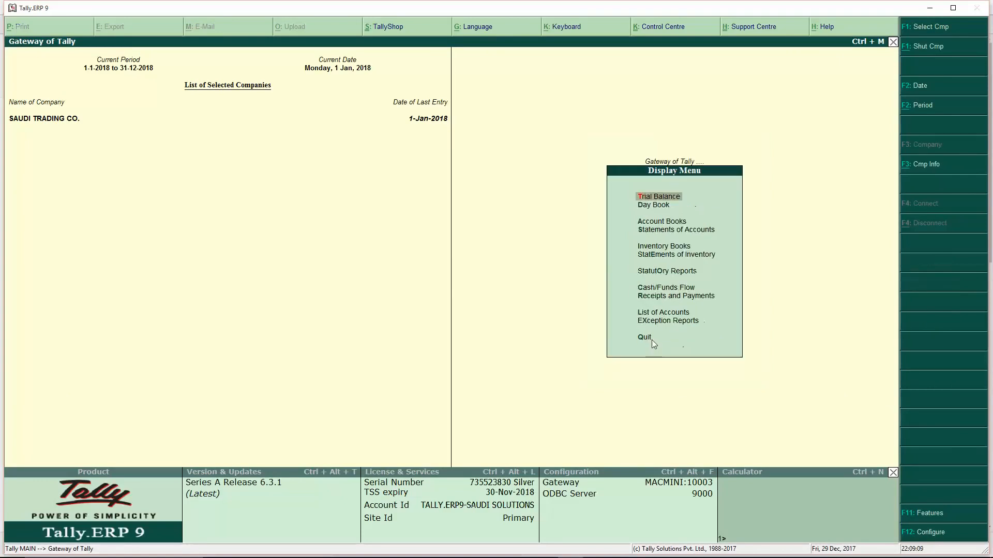
{"action": "left_click", "coordinate": [671, 274]}
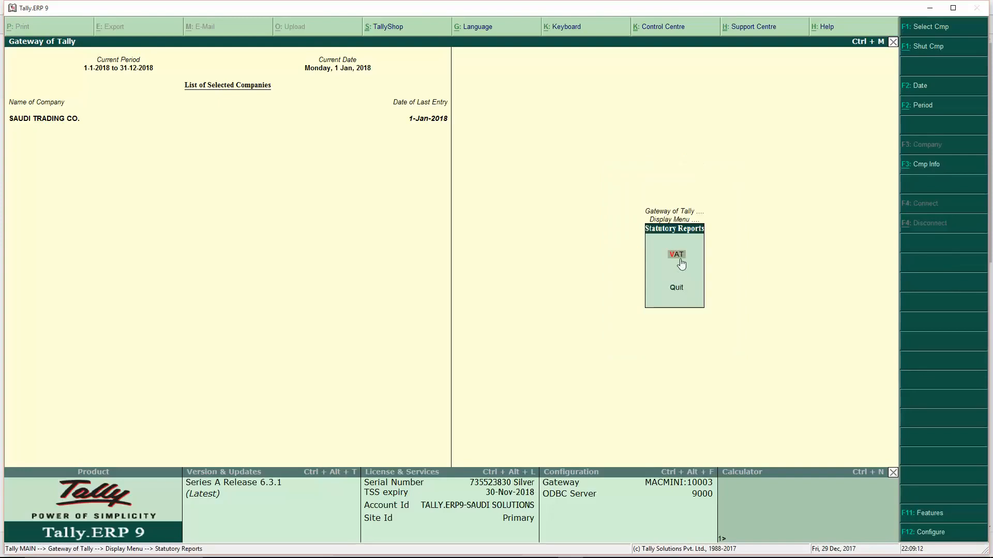
{"action": "left_click", "coordinate": [680, 258]}
{"action": "left_click", "coordinate": [659, 226]}
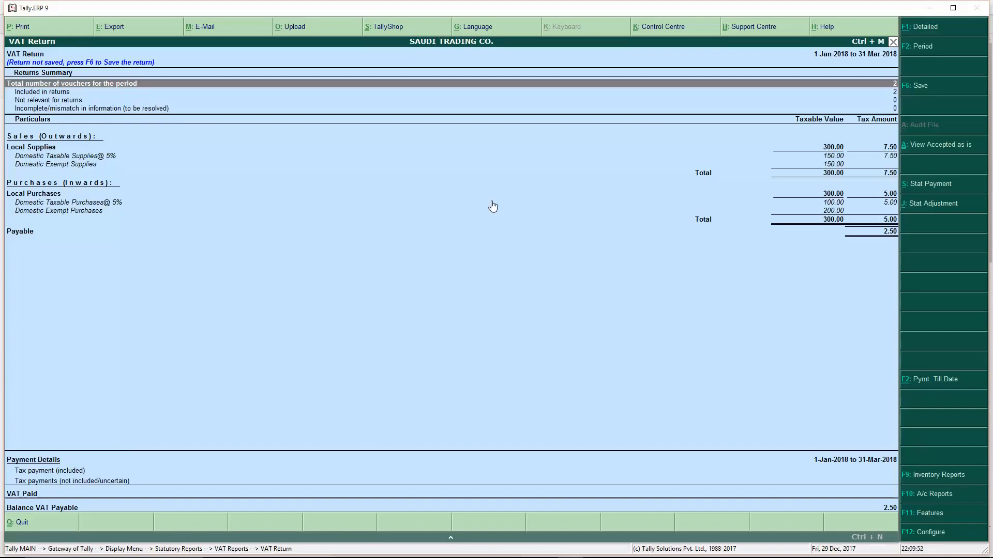
{"action": "key", "text": "Escape"}
{"action": "key", "text": "Escape"}
{"action": "key", "text": "Escape"}
{"action": "key", "text": "Escape"}
{"action": "key", "text": "Escape"}
{"action": "key", "text": "Escape"}
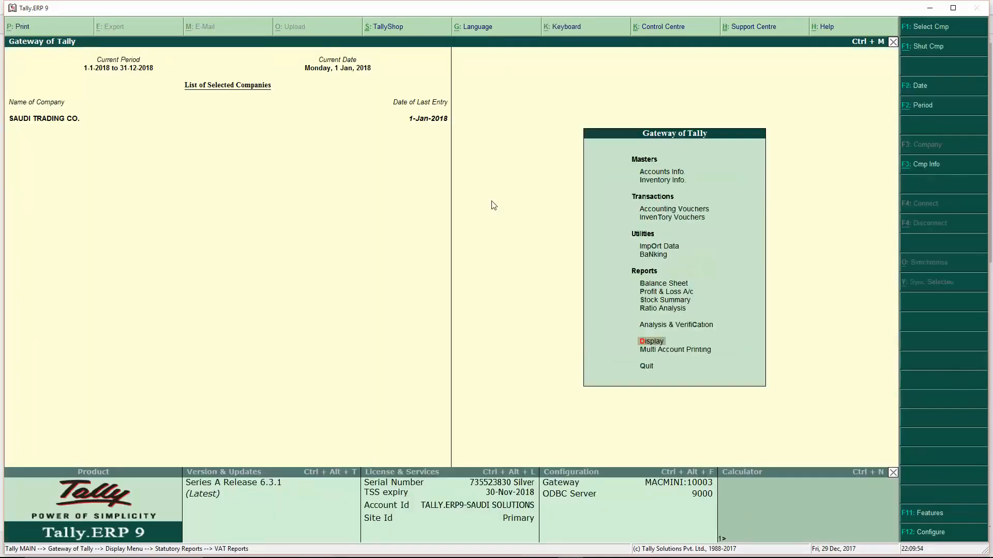
- Start purchase voucher No. 2 from Supplier Jeddah Unregisterted using the Purchase ledger
{"action": "key", "text": "Down"}
{"action": "key", "text": "Down"}
{"action": "key", "text": "Return"}
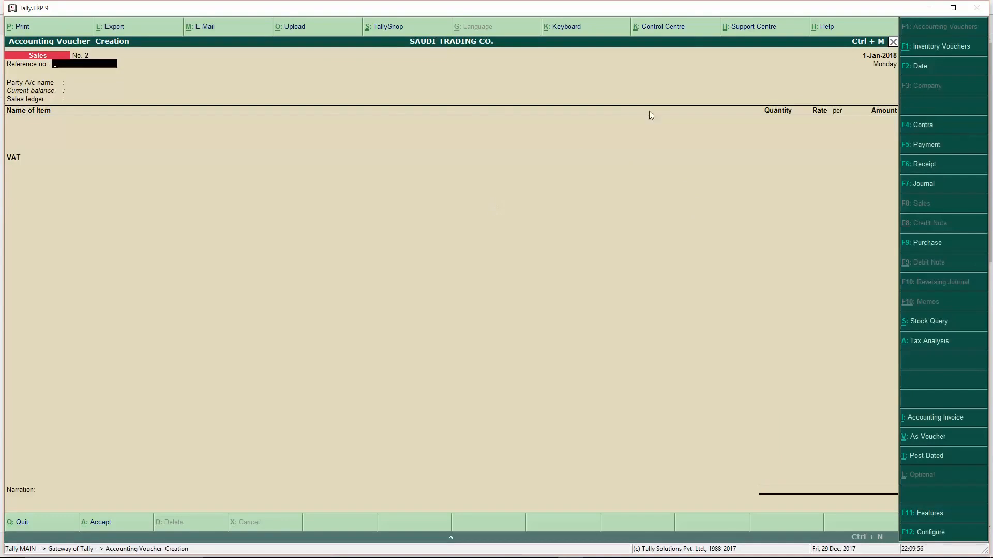
{"action": "left_click", "coordinate": [934, 245]}
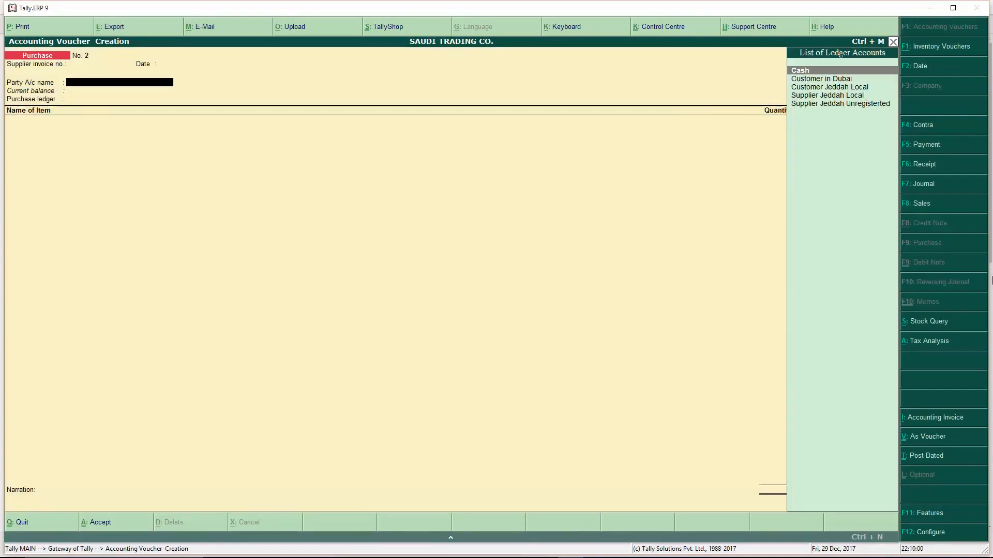
{"action": "key", "text": "Down"}
{"action": "key", "text": "Down"}
{"action": "key", "text": "Down"}
{"action": "key", "text": "Down"}
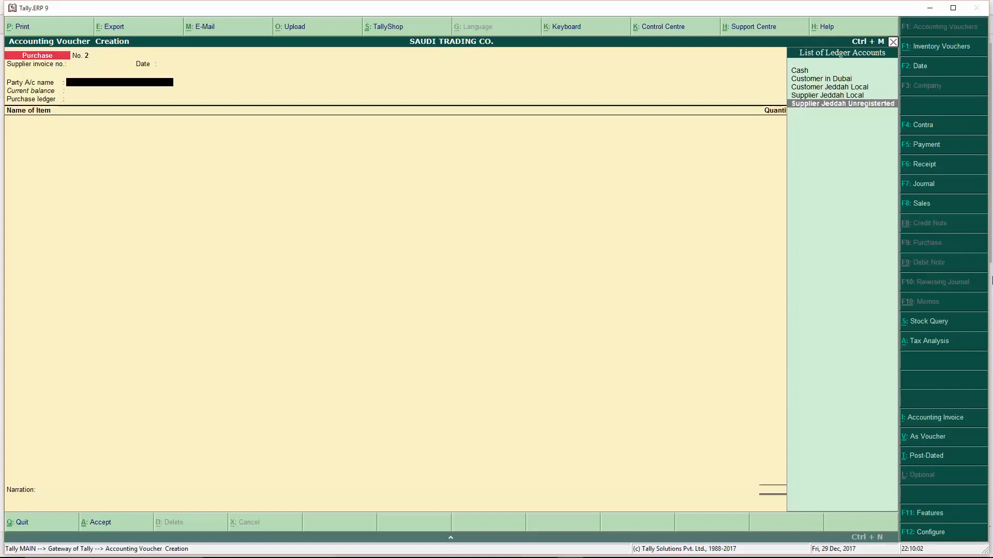
{"action": "key", "text": "Return"}
{"action": "key", "text": "Return"}
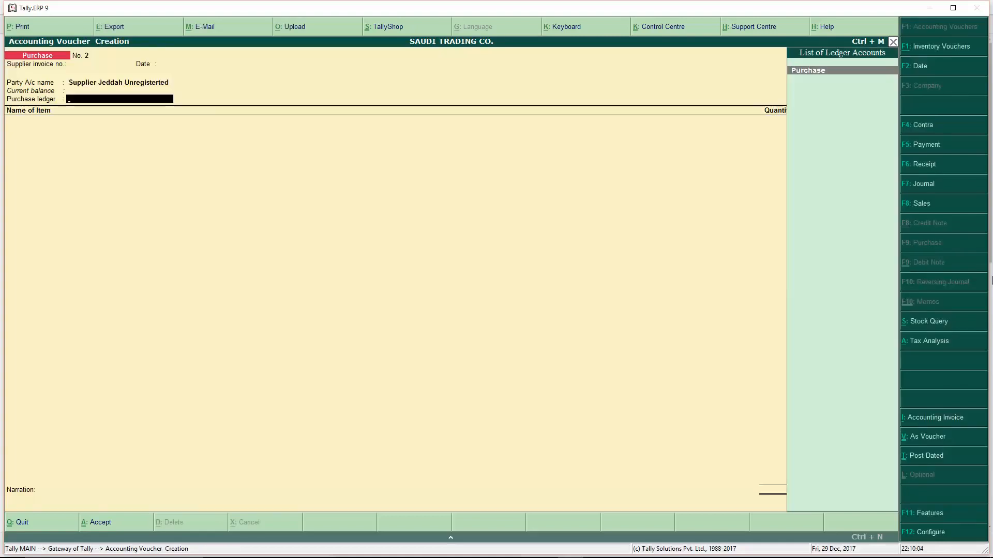
{"action": "key", "text": "Return"}
{"action": "key", "text": "Down"}
- Add one Computer Keyboard at 100 and one Medical Item at 200, plus the VAT ledger
{"action": "key", "text": "Return"}
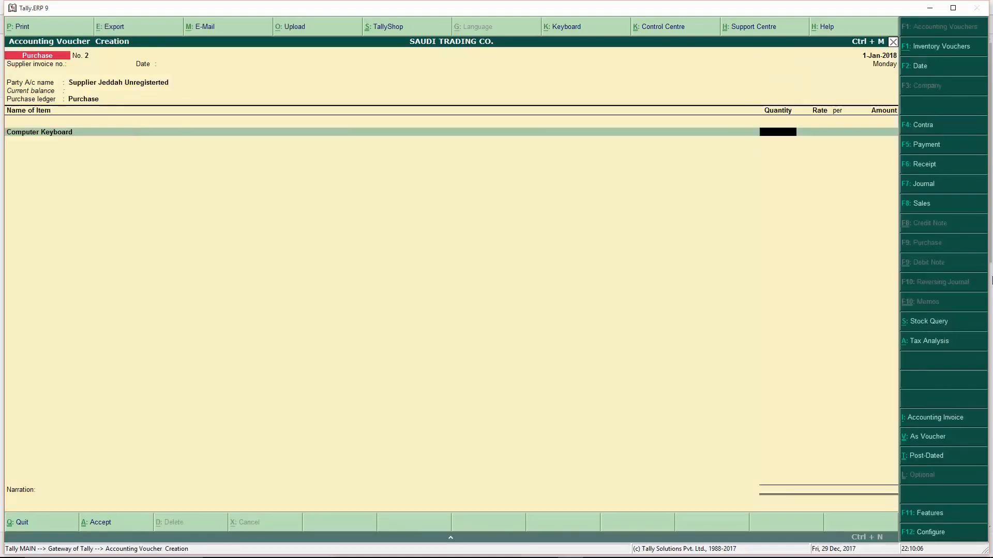
{"action": "type", "text": "1"}
{"action": "key", "text": "Return"}
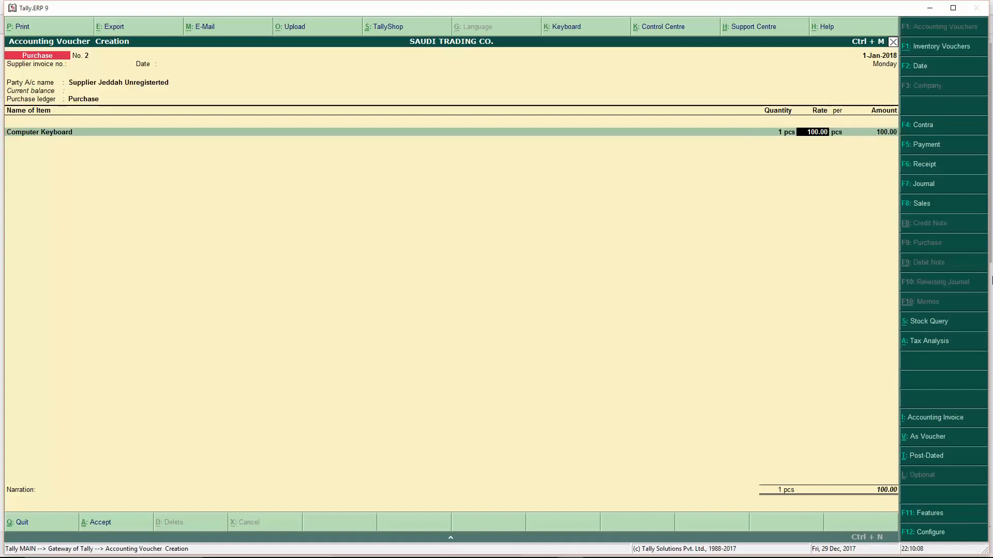
{"action": "key", "text": "Return"}
{"action": "key", "text": "Return"}
{"action": "key", "text": "Down"}
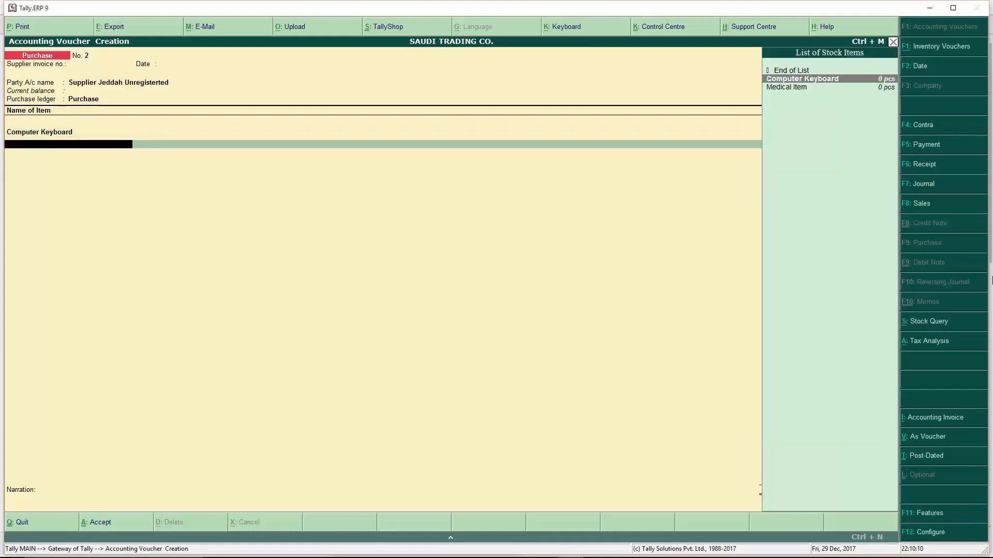
{"action": "key", "text": "Down"}
{"action": "key", "text": "Return"}
{"action": "type", "text": "1"}
{"action": "key", "text": "Return"}
{"action": "key", "text": "Return"}
{"action": "key", "text": "Return"}
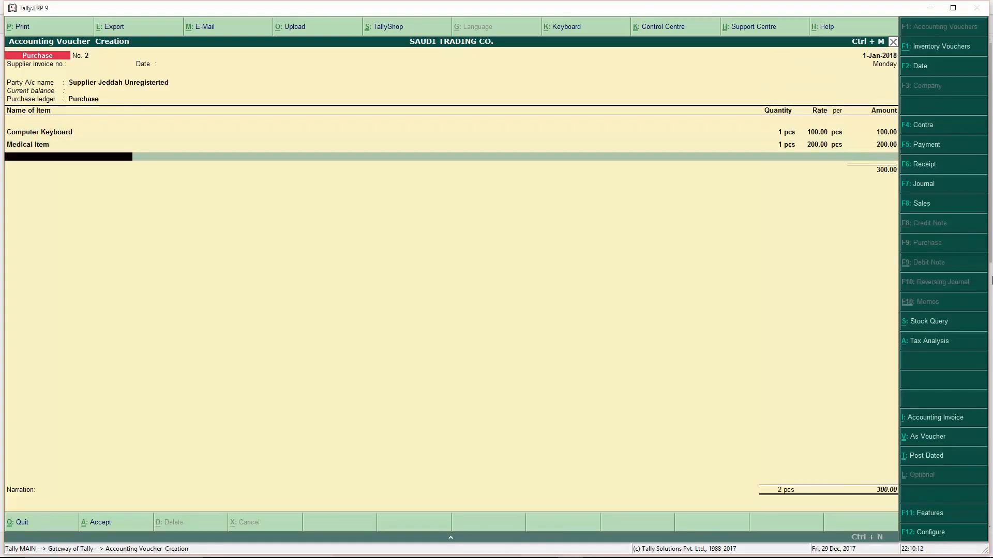
{"action": "key", "text": "Return"}
{"action": "type", "text": "VA"}
{"action": "key", "text": "Return"}
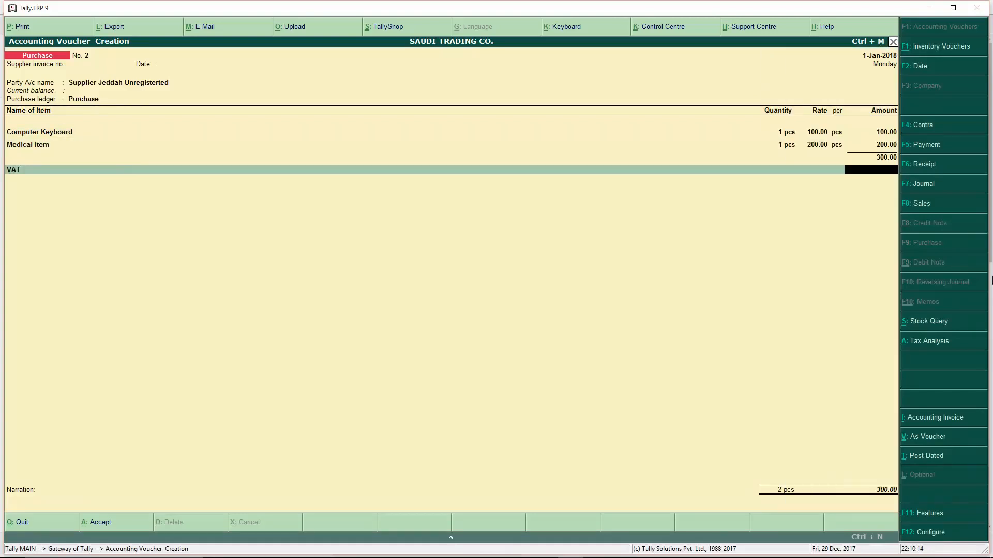
{"action": "left_click", "coordinate": [930, 341]}
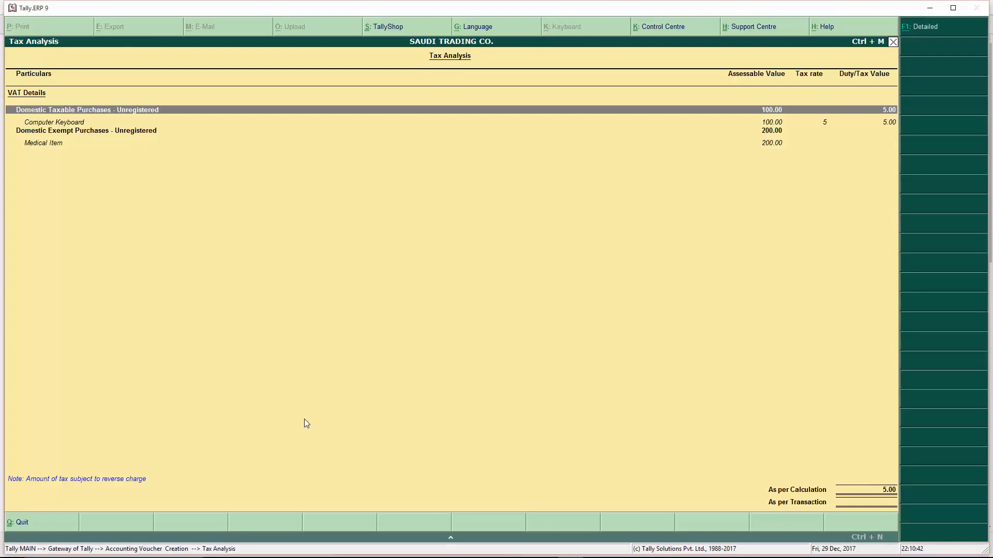
- Close the tax analysis and accept purchase voucher No. 2 totalling 300.00
{"action": "key", "text": "Escape"}
{"action": "key", "text": "Return"}
{"action": "key", "text": "Return"}
{"action": "key", "text": "Return"}
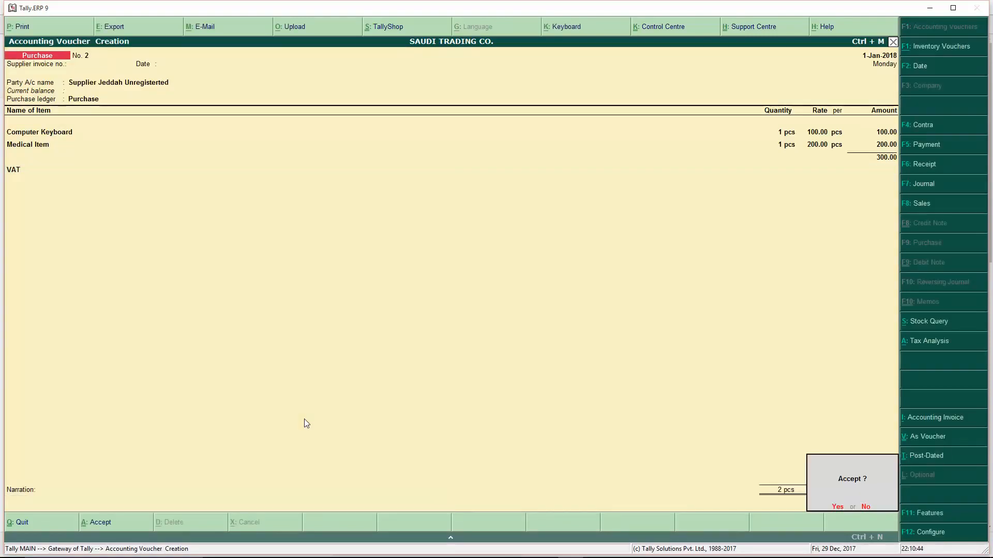
{"action": "key", "text": "Return"}
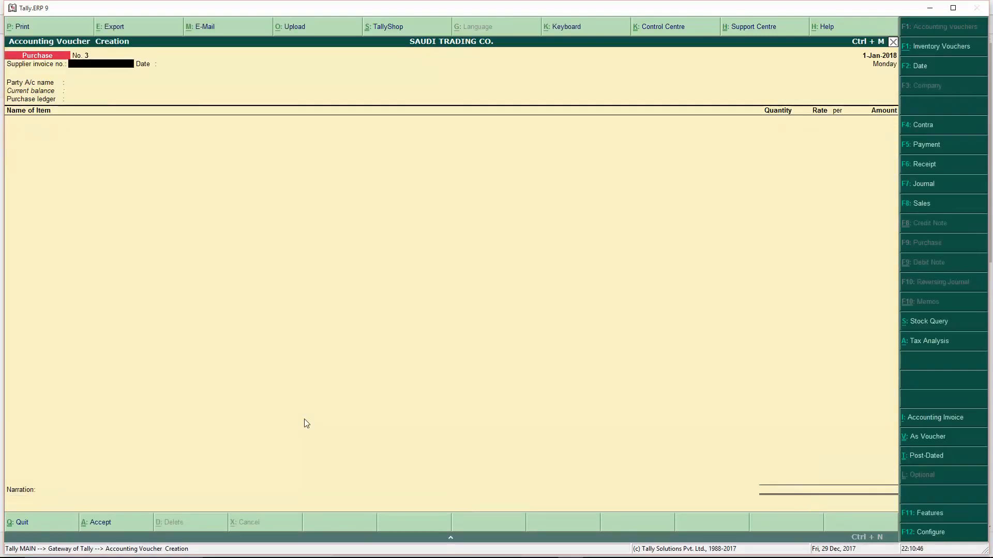
- Start sales voucher No. 2 to Customer in Dubai using the Sales ledger
{"action": "key", "text": "Escape"}
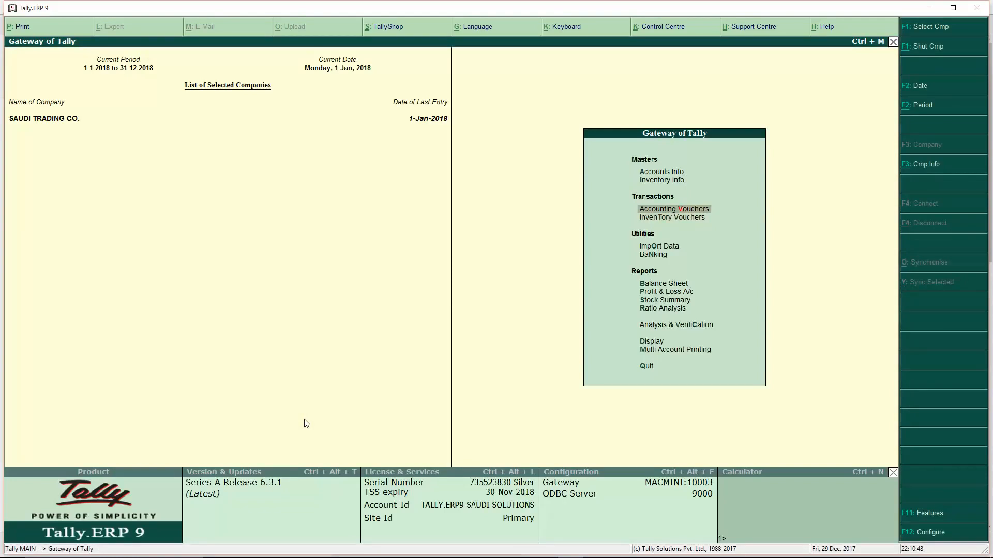
{"action": "key", "text": "Return"}
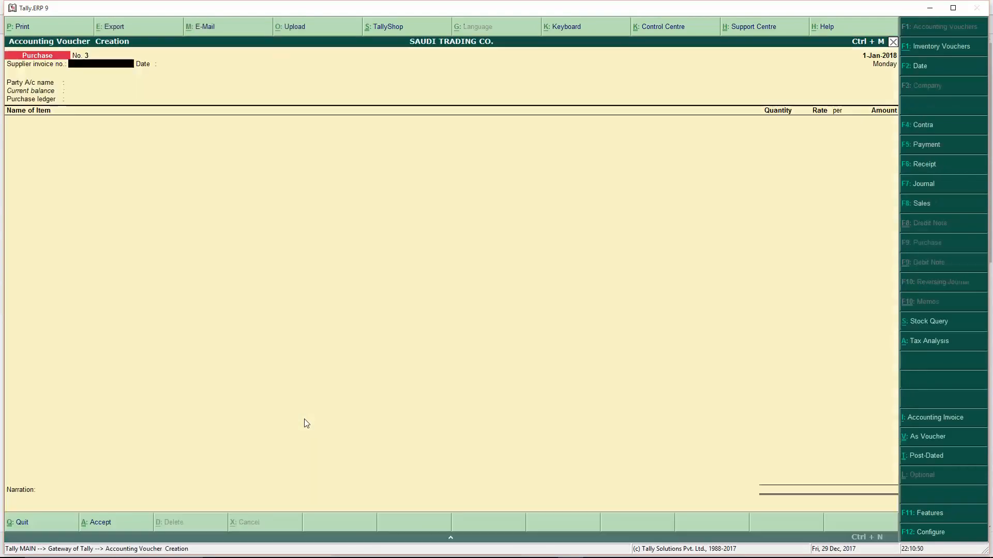
{"action": "left_click", "coordinate": [938, 209]}
{"action": "key", "text": "Down"}
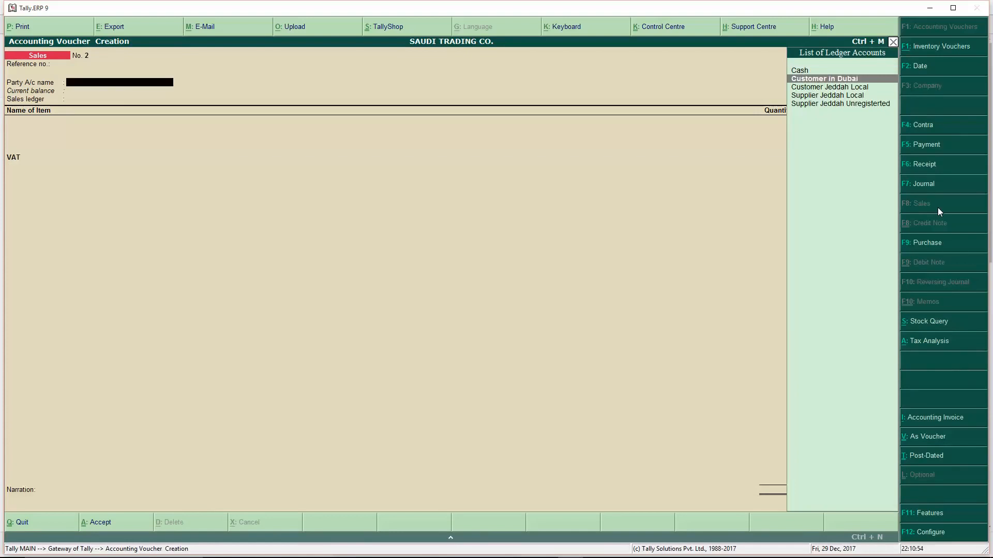
{"action": "key", "text": "Return"}
{"action": "key", "text": "ctrl+a"}
{"action": "key", "text": "Return"}
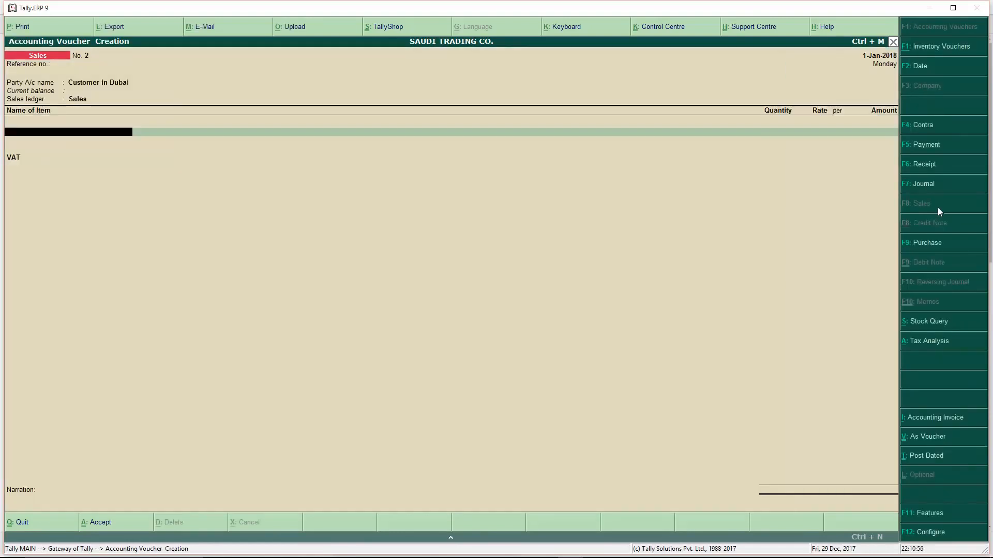
- Add Computer Keyboard and Medical Item at qty 1, 150 each, and check the tax analysis
{"action": "key", "text": "Return"}
{"action": "type", "text": "1"}
{"action": "key", "text": "Return"}
{"action": "key", "text": "Return"}
{"action": "key", "text": "Return"}
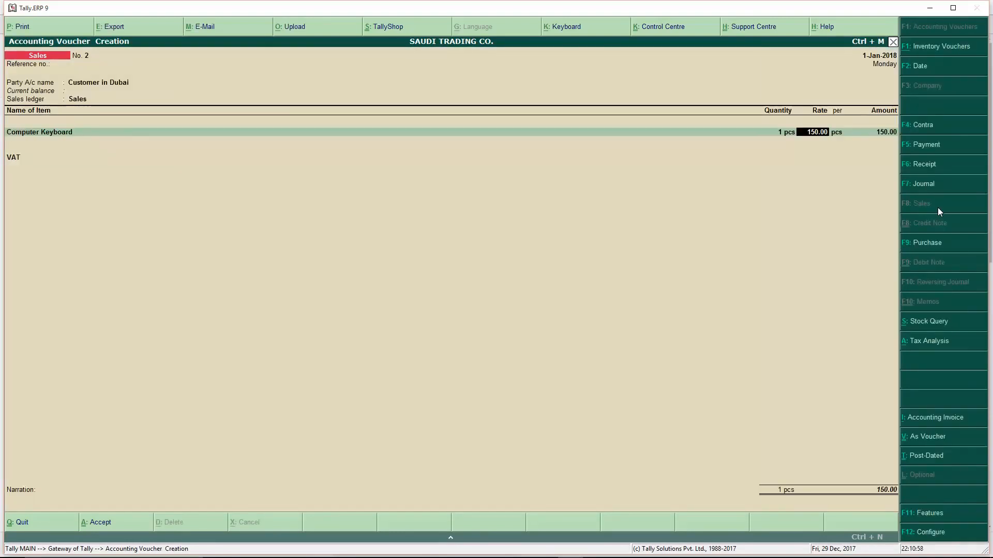
{"action": "key", "text": "Down"}
{"action": "key", "text": "Return"}
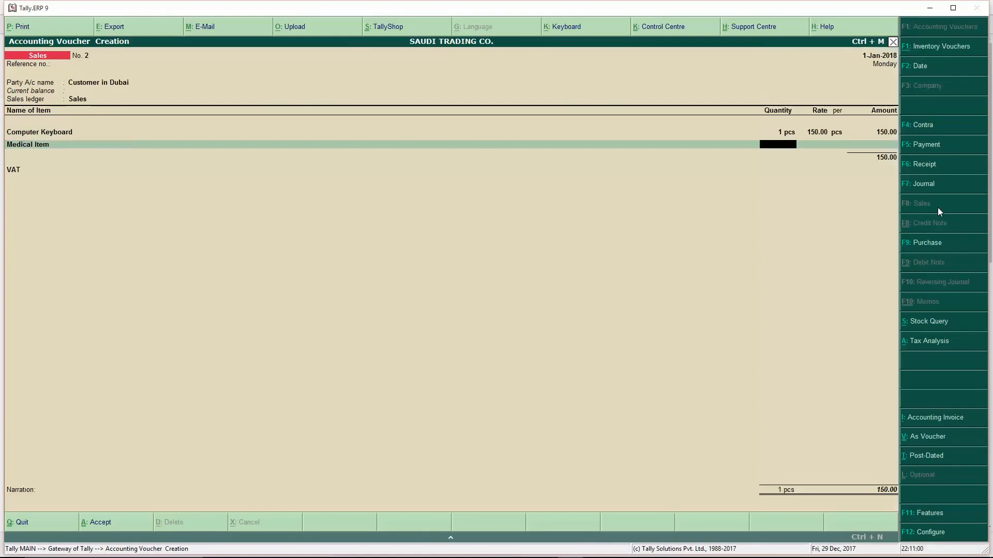
{"action": "type", "text": "1"}
{"action": "key", "text": "Return"}
{"action": "key", "text": "Return"}
{"action": "key", "text": "Return"}
{"action": "key", "text": "Return"}
{"action": "key", "text": "Return"}
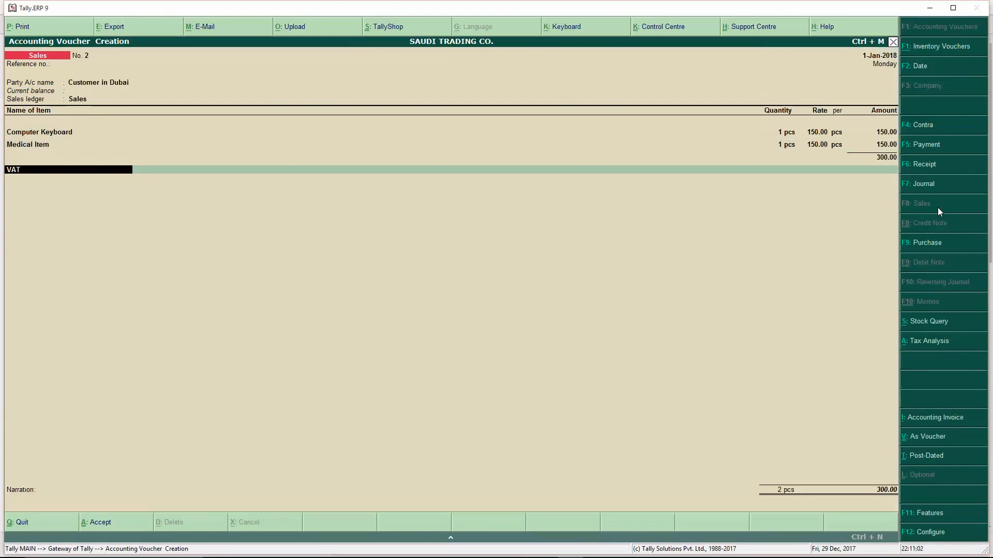
{"action": "key", "text": "Return"}
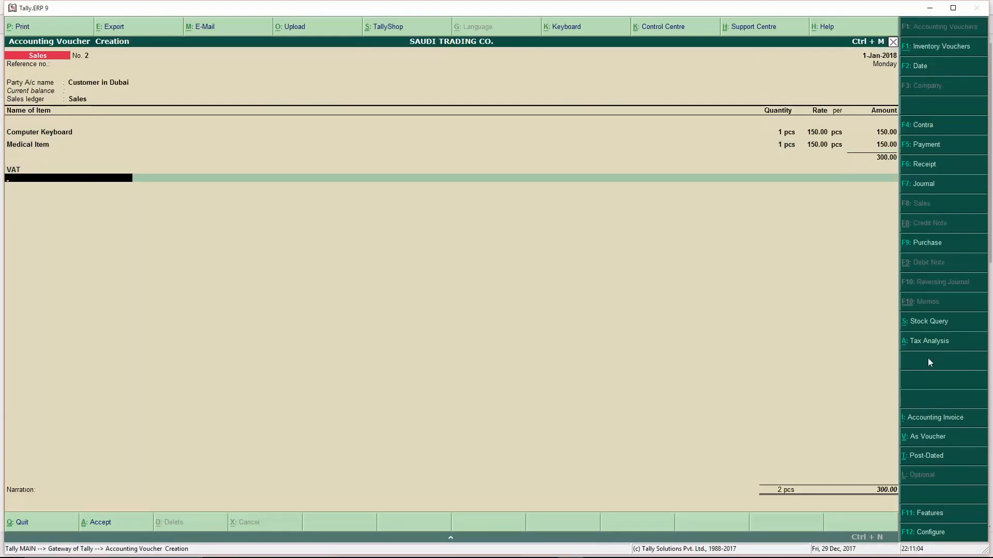
{"action": "left_click", "coordinate": [929, 341]}
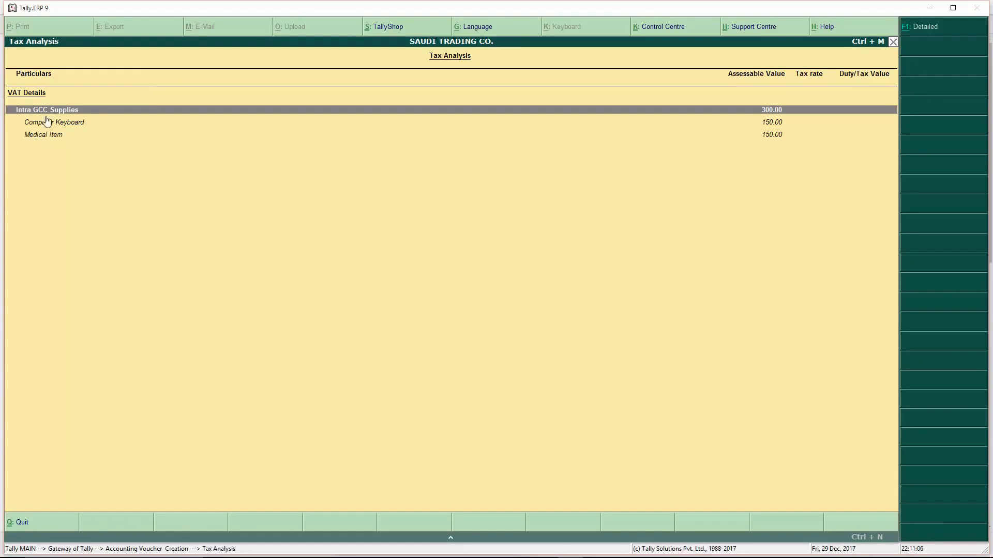
{"action": "key", "text": "Escape"}
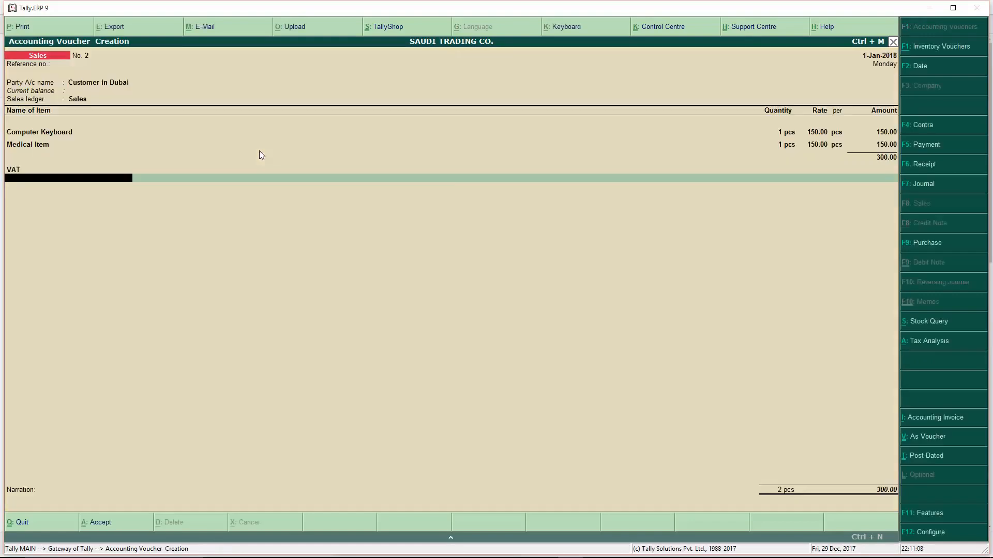
{"action": "key", "text": "Return"}
{"action": "key", "text": "Return"}
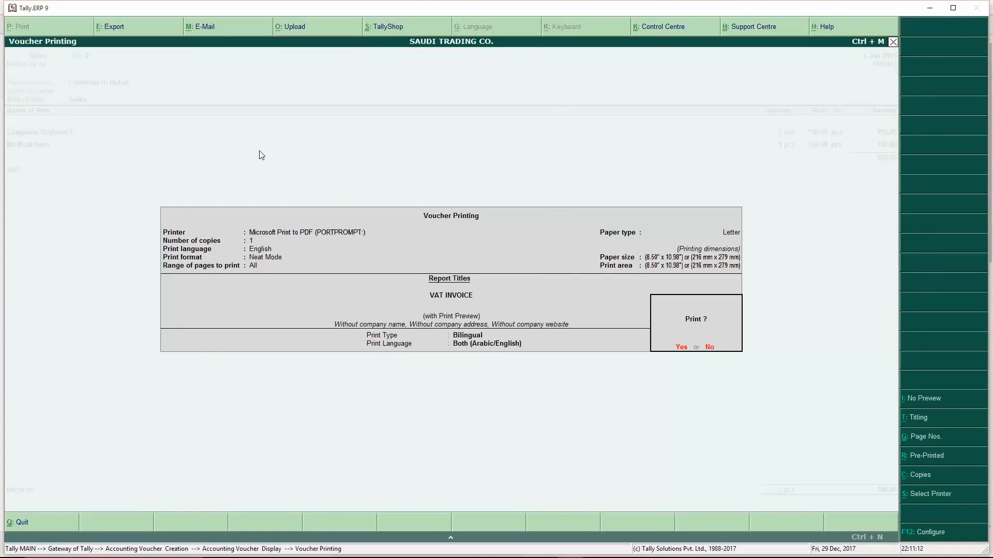
- Preview the bilingual VAT invoice for sales No. 2, then back out to the Gateway
{"action": "key", "text": "Return"}
{"action": "key", "text": "Return"}
{"action": "key", "text": "Return"}
{"action": "key", "text": "Escape"}
{"action": "key", "text": "Escape"}
{"action": "key", "text": "Escape"}
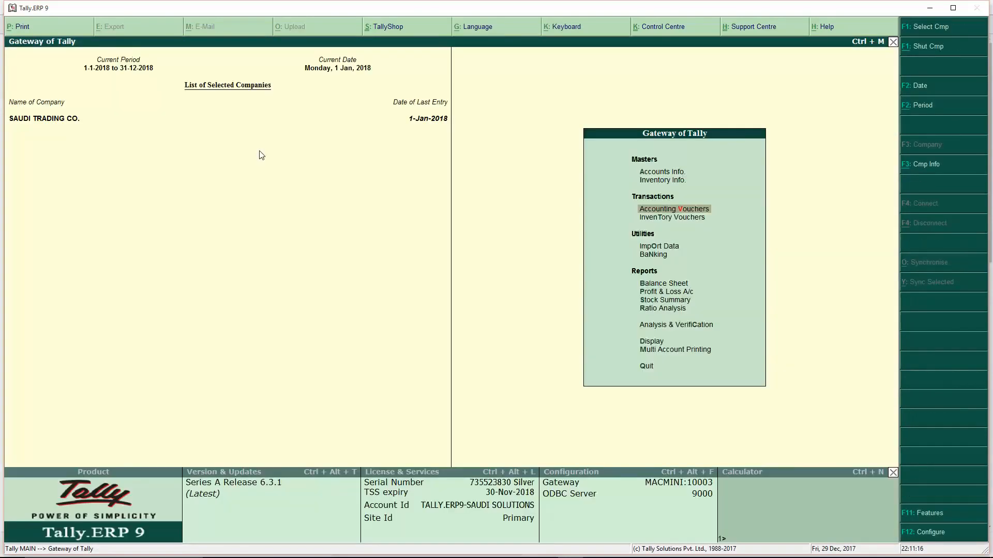
{"action": "key", "text": "Up"}
{"action": "key", "text": "Up"}
{"action": "key", "text": "Up"}
{"action": "key", "text": "Up"}
{"action": "key", "text": "Up"}
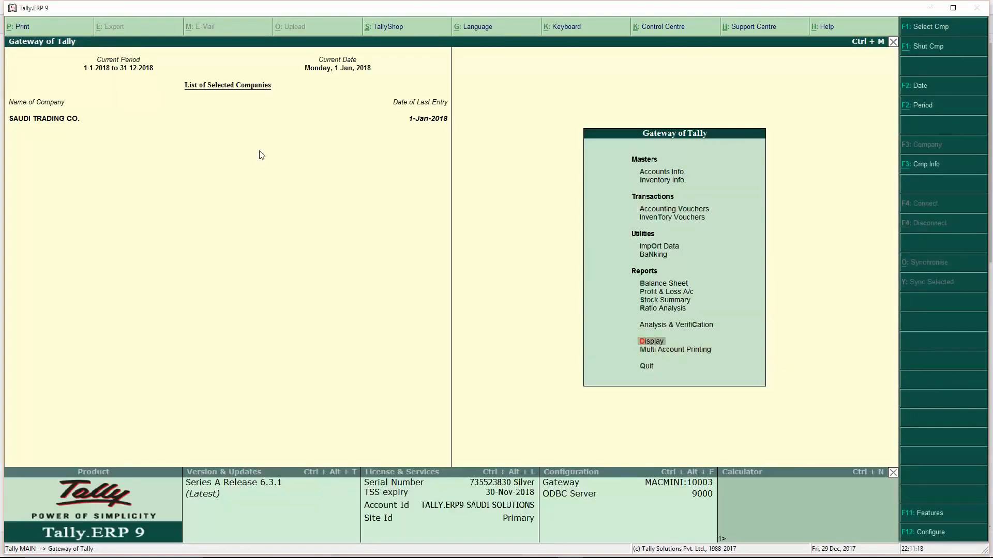
- Inspect the VAT Return's Intra GCC Supplies and Domestic Taxable Purchases - Unregistered rows
{"action": "key", "text": "Return"}
{"action": "key", "text": "Down"}
{"action": "key", "text": "Down"}
{"action": "key", "text": "Down"}
{"action": "key", "text": "Down"}
{"action": "key", "text": "Down"}
{"action": "key", "text": "Down"}
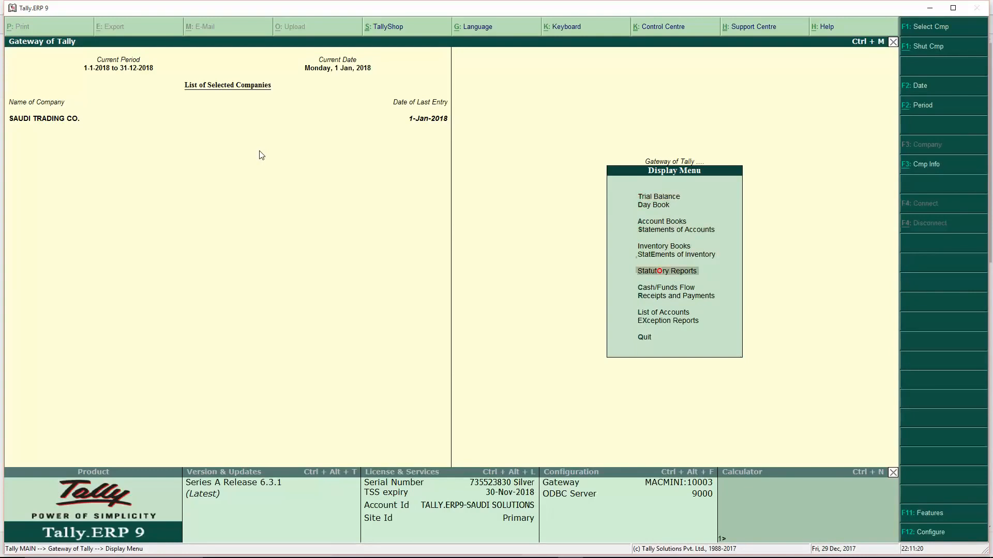
{"action": "key", "text": "Return"}
{"action": "key", "text": "Return"}
{"action": "key", "text": "Return"}
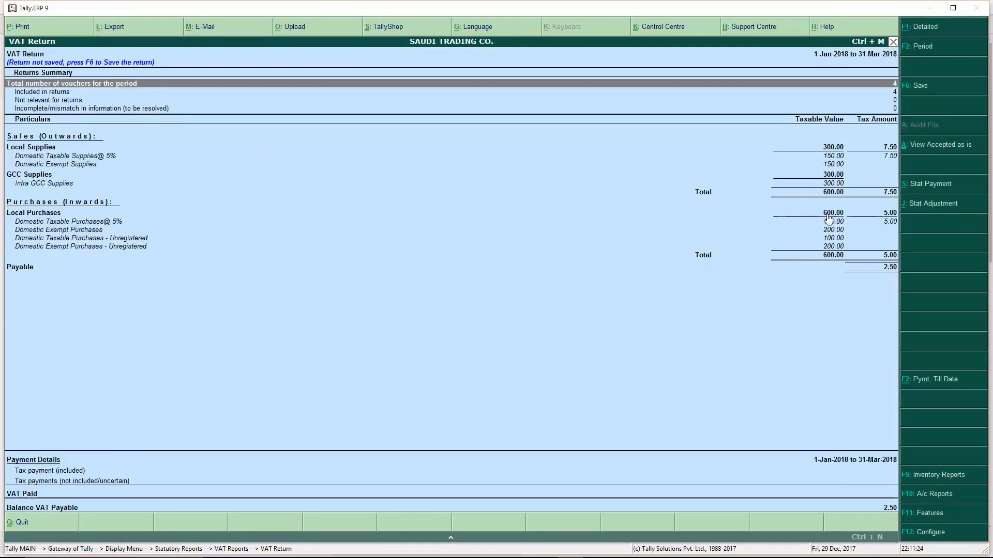
{"action": "left_click", "coordinate": [37, 185]}
{"action": "left_click", "coordinate": [61, 239]}
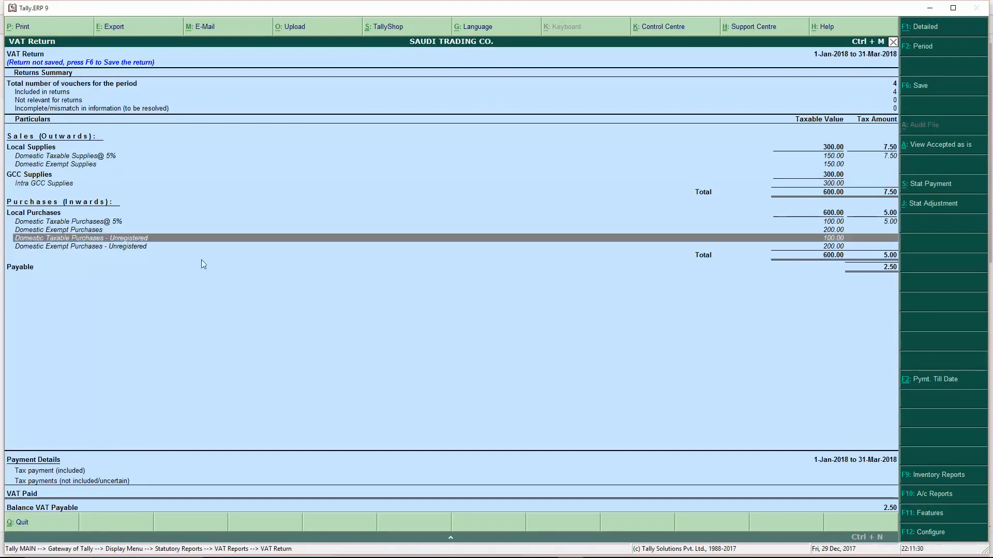
{"action": "key", "text": "Escape"}
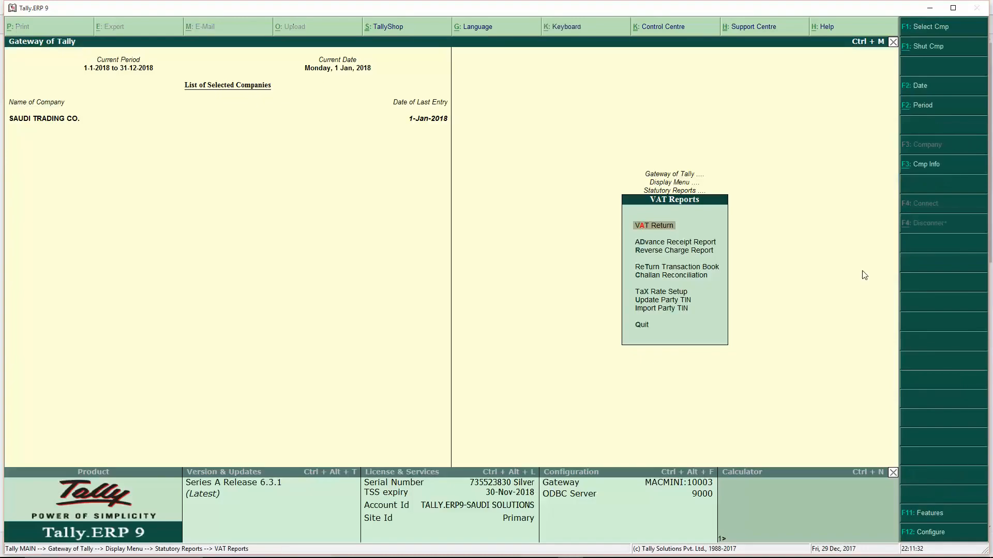
- Review the Reverse Charge Summary showing 5.00 liability on 100.00 purchases, then close it
{"action": "key", "text": "Down"}
{"action": "key", "text": "Down"}
{"action": "key", "text": "Return"}
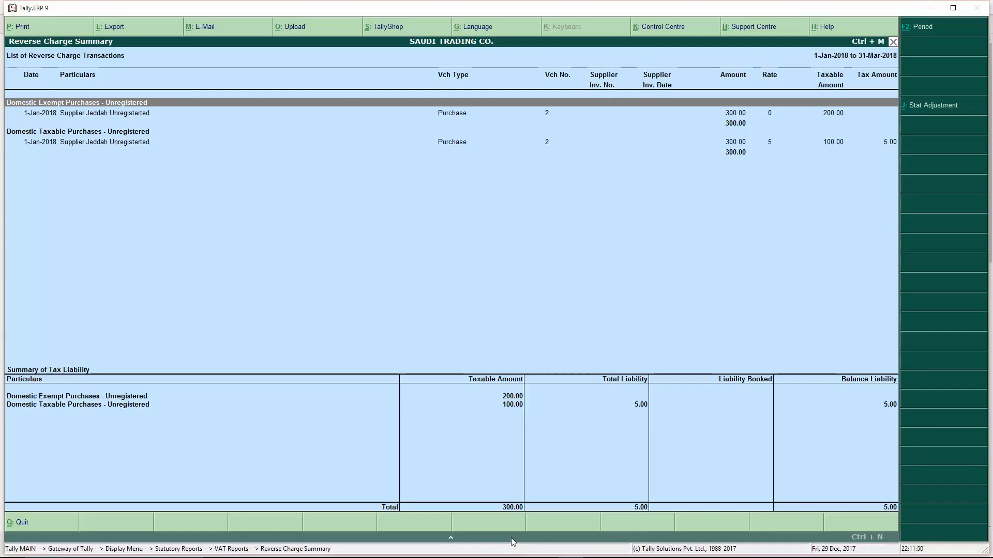
{"action": "key", "text": "Escape"}
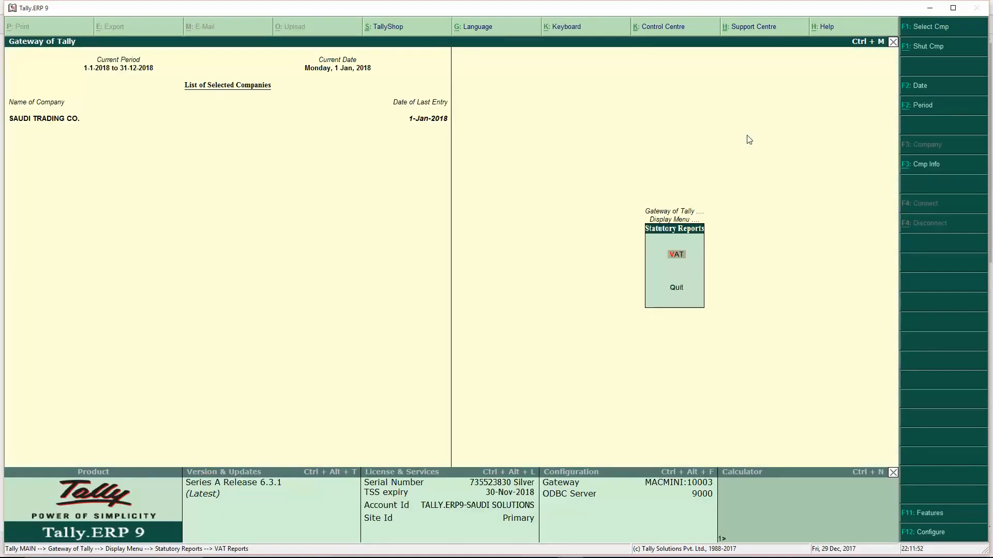
- Start purchase voucher No. 3 from Supplier Jeddah Local with the Purchase ledger
{"action": "key", "text": "Escape"}
{"action": "key", "text": "Escape"}
{"action": "key", "text": "Escape"}
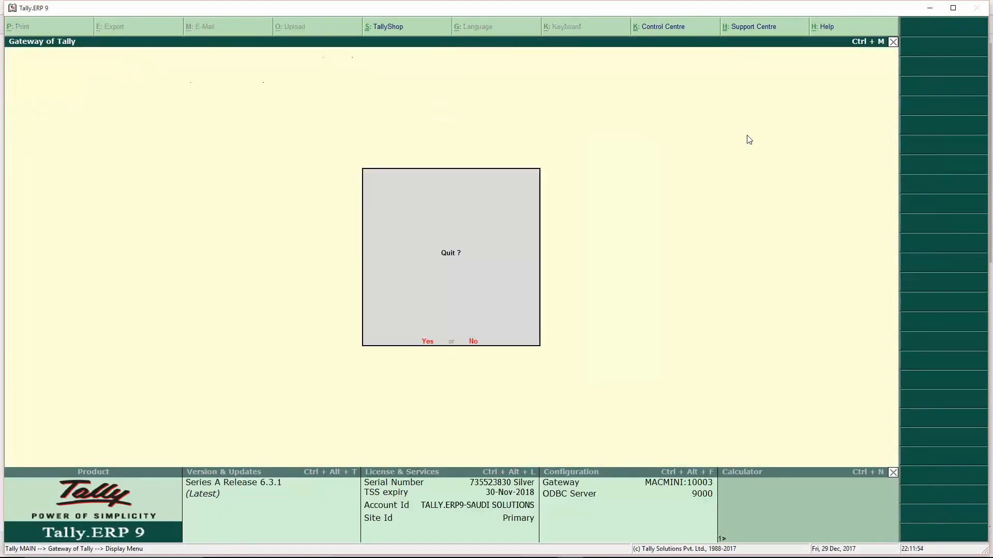
{"action": "key", "text": "n"}
{"action": "key", "text": "Down"}
{"action": "key", "text": "Down"}
{"action": "key", "text": "Return"}
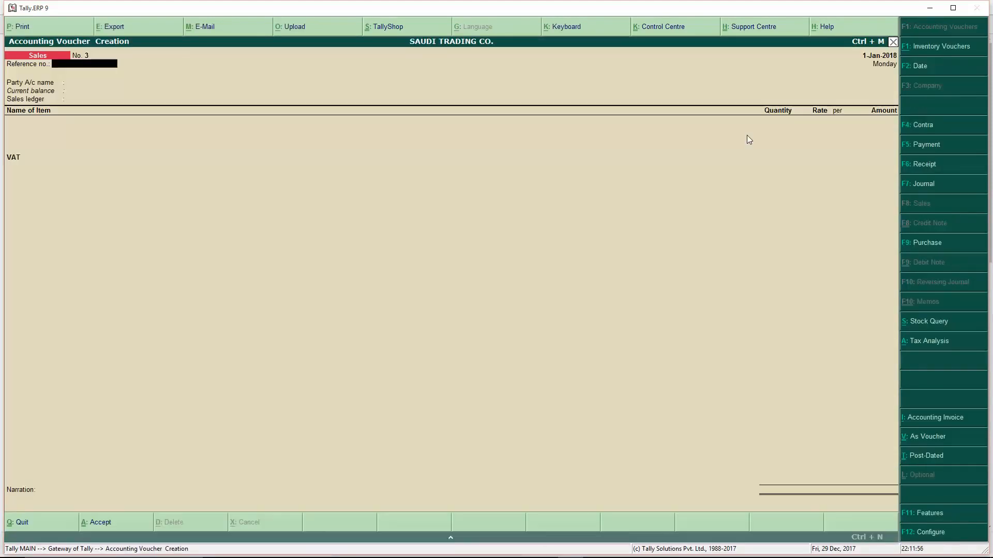
{"action": "left_click", "coordinate": [933, 245]}
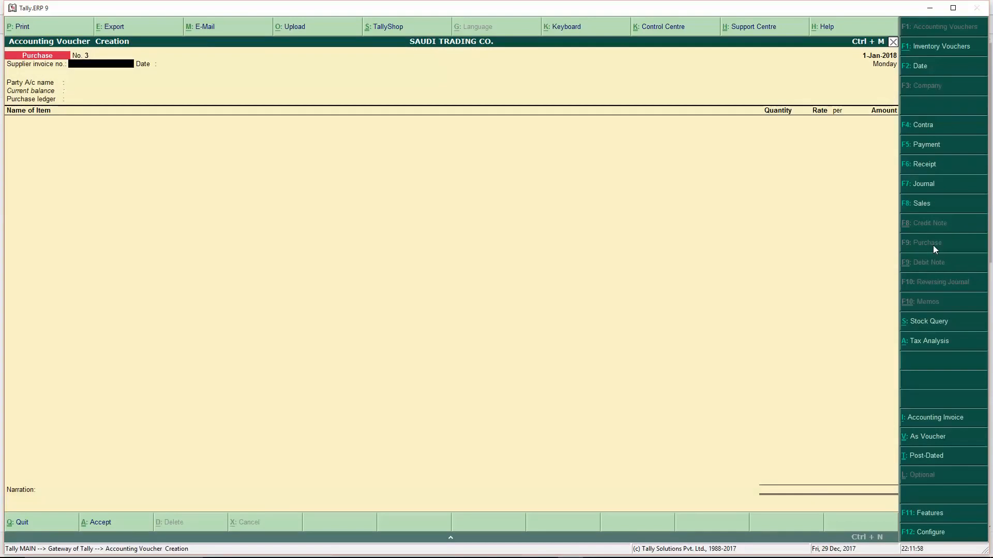
{"action": "key", "text": "Return"}
{"action": "key", "text": "Return"}
{"action": "key", "text": "Return"}
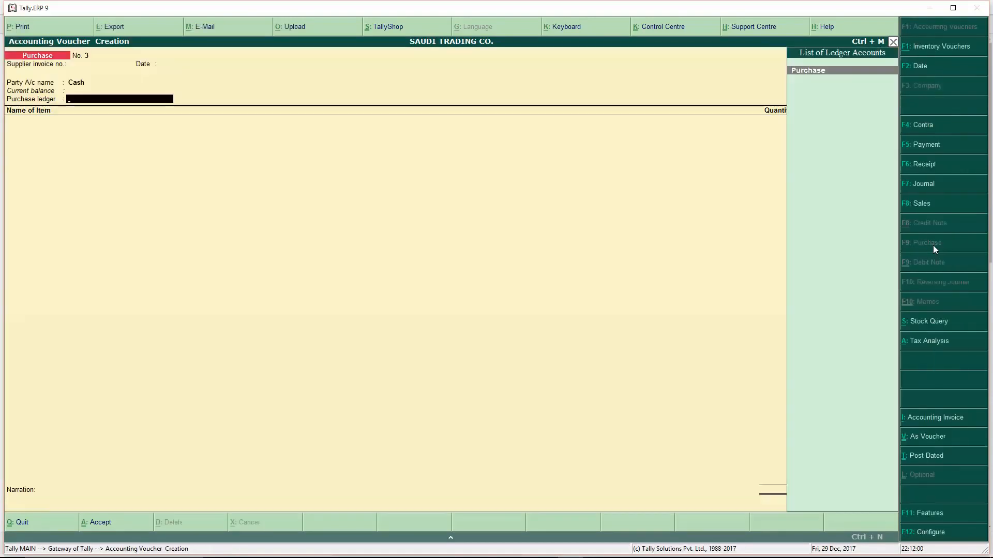
{"action": "key", "text": "BackSpace"}
{"action": "key", "text": "Down"}
{"action": "key", "text": "Down"}
{"action": "key", "text": "Down"}
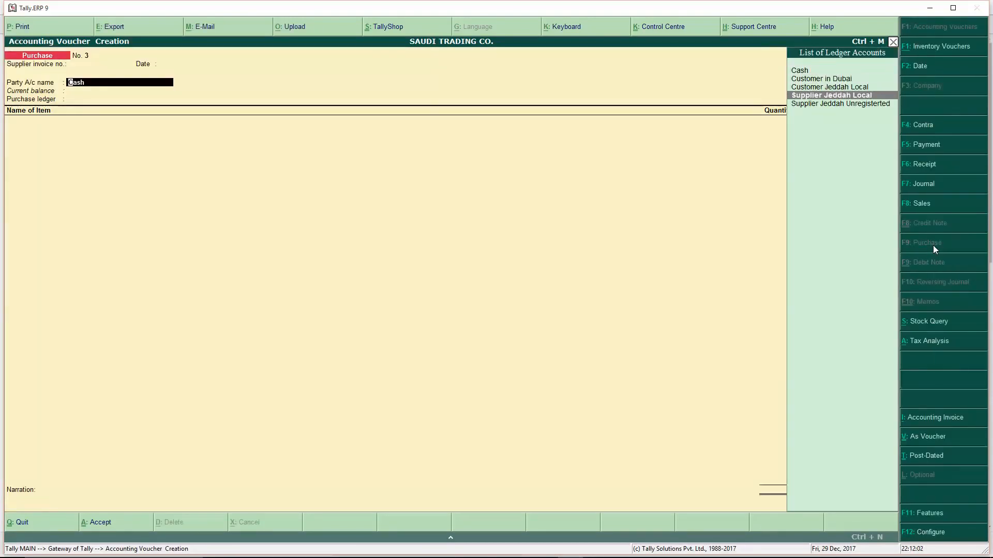
{"action": "key", "text": "Return"}
{"action": "key", "text": "Return"}
{"action": "key", "text": "Return"}
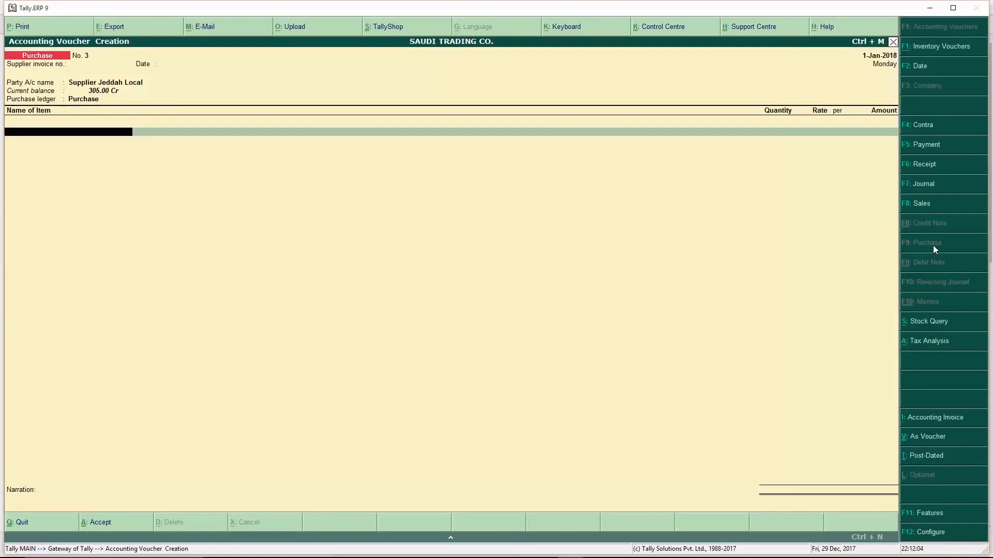
{"action": "key", "text": "Down"}
- Add one Computer Keyboard and one Medical Item, dismiss the tax warning, and save at 300.00
{"action": "key", "text": "Return"}
{"action": "type", "text": "1"}
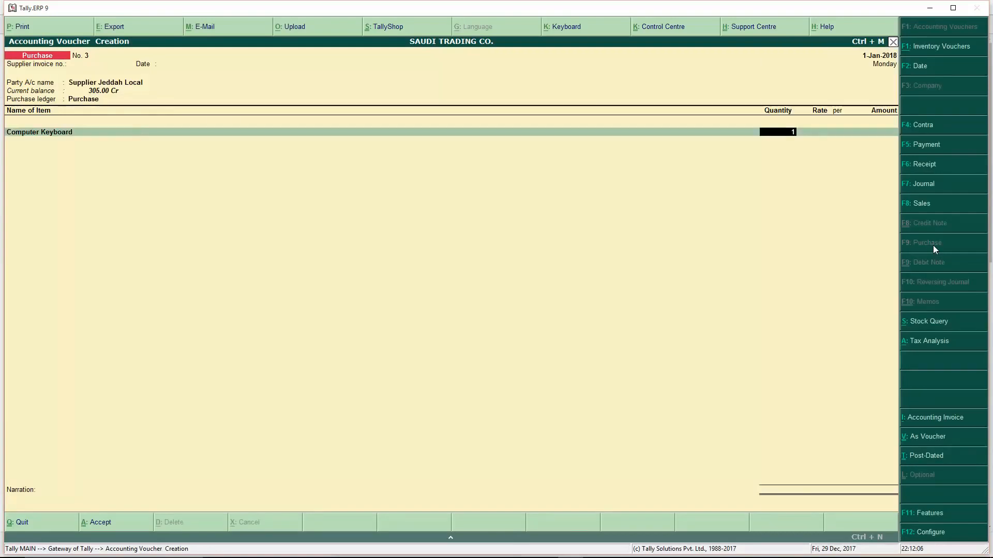
{"action": "key", "text": "Return"}
{"action": "key", "text": "Return"}
{"action": "key", "text": "Return"}
{"action": "key", "text": "Down"}
{"action": "key", "text": "Down"}
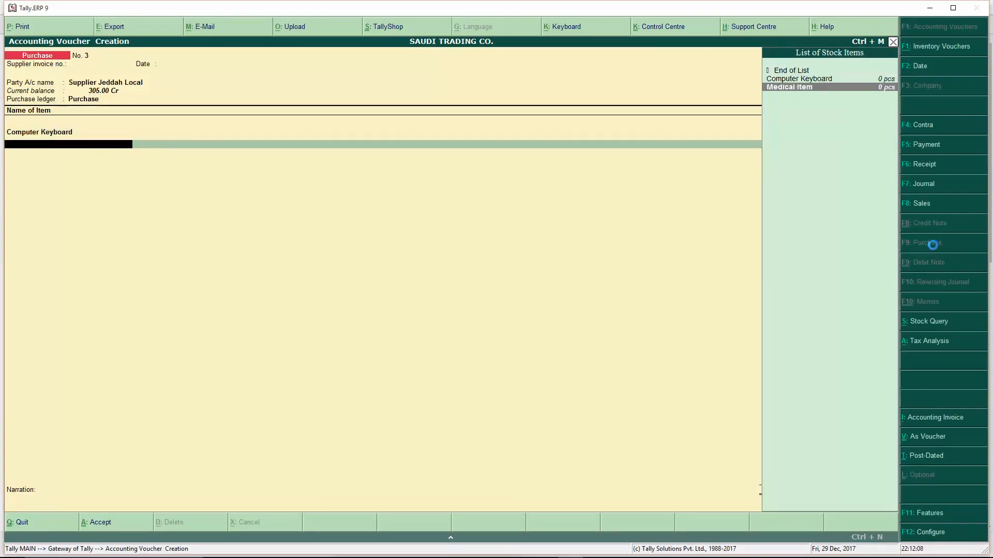
{"action": "key", "text": "Return"}
{"action": "type", "text": "1"}
{"action": "key", "text": "Return"}
{"action": "key", "text": "Return"}
{"action": "key", "text": "Return"}
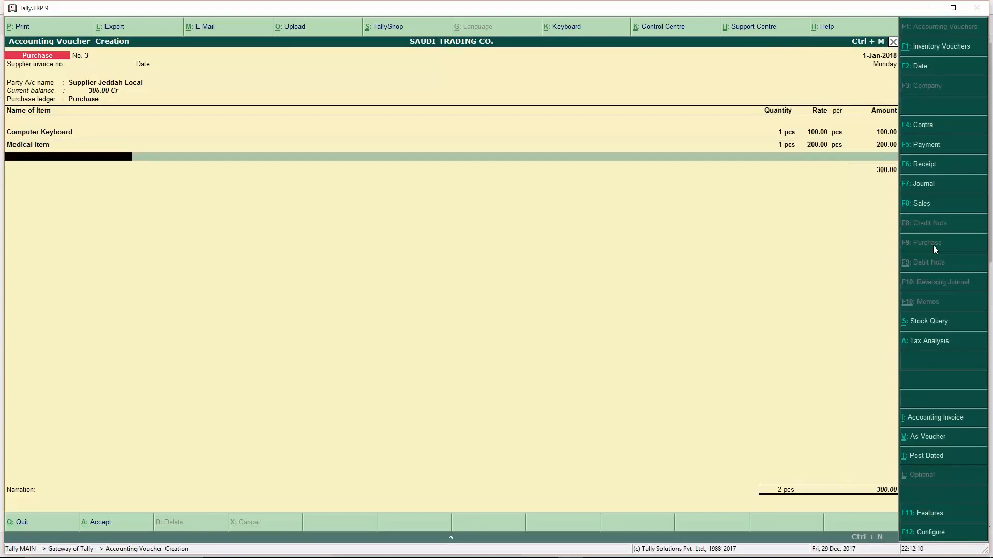
{"action": "key", "text": "Return"}
{"action": "key", "text": "Return"}
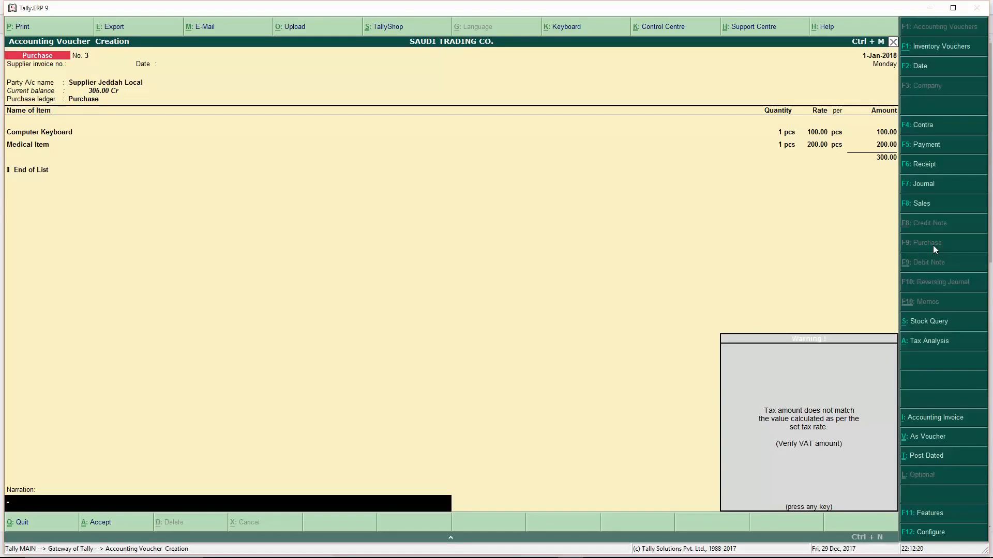
{"action": "key", "text": "Return"}
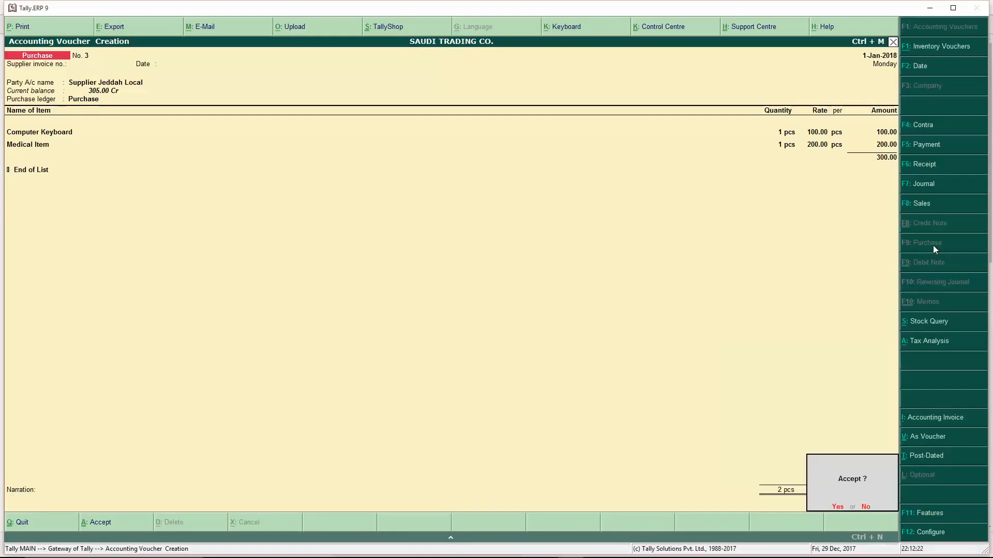
{"action": "key", "text": "Return"}
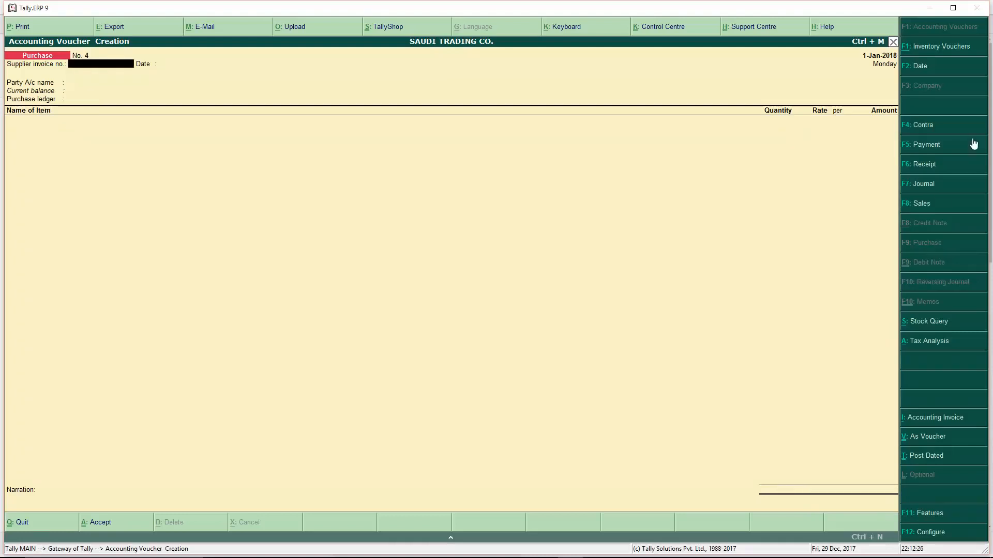
- Start a sales voucher with Cash as the party and the Sales ledger
{"action": "left_click", "coordinate": [924, 206]}
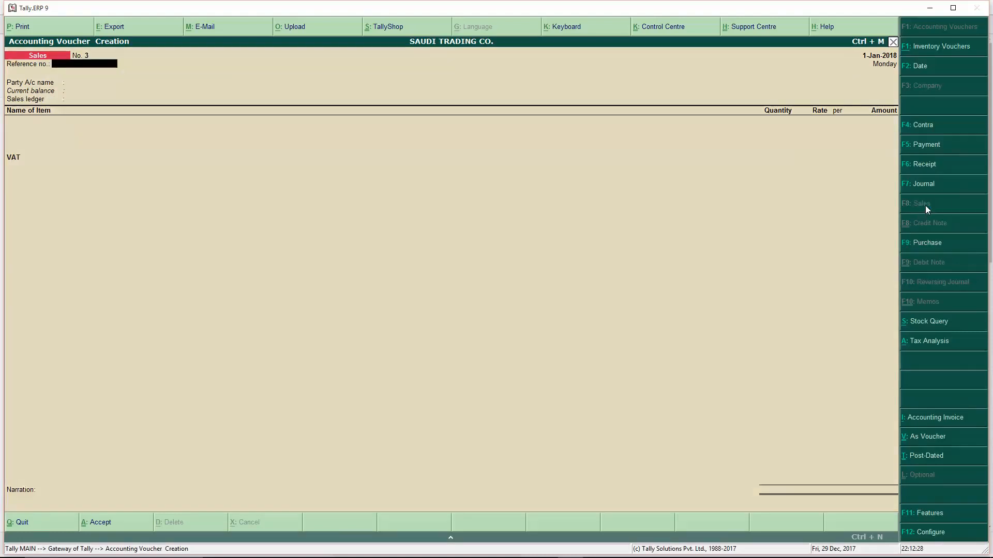
{"action": "key", "text": "Return"}
{"action": "key", "text": "Return"}
{"action": "key", "text": "Escape"}
{"action": "key", "text": "Return"}
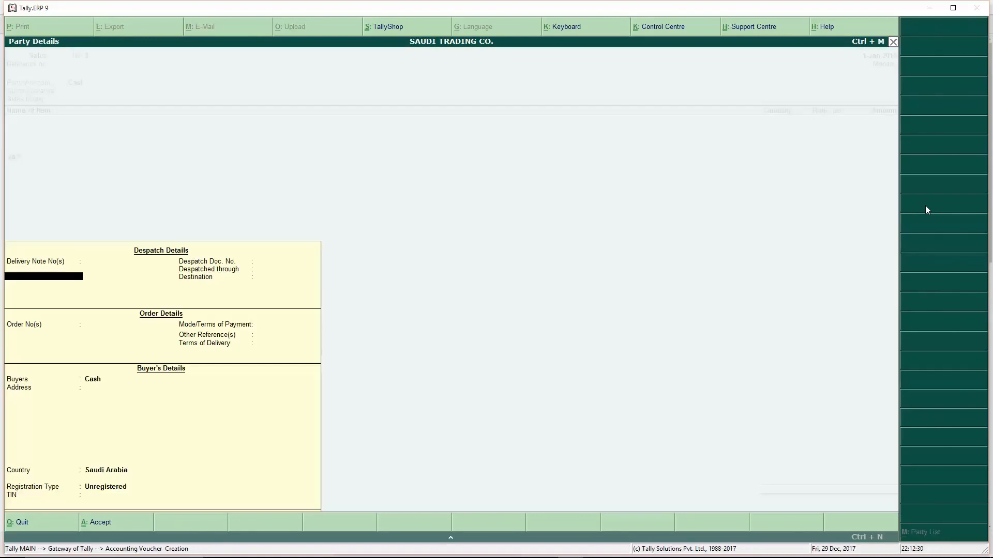
{"action": "key", "text": "ctrl+a"}
{"action": "key", "text": "Return"}
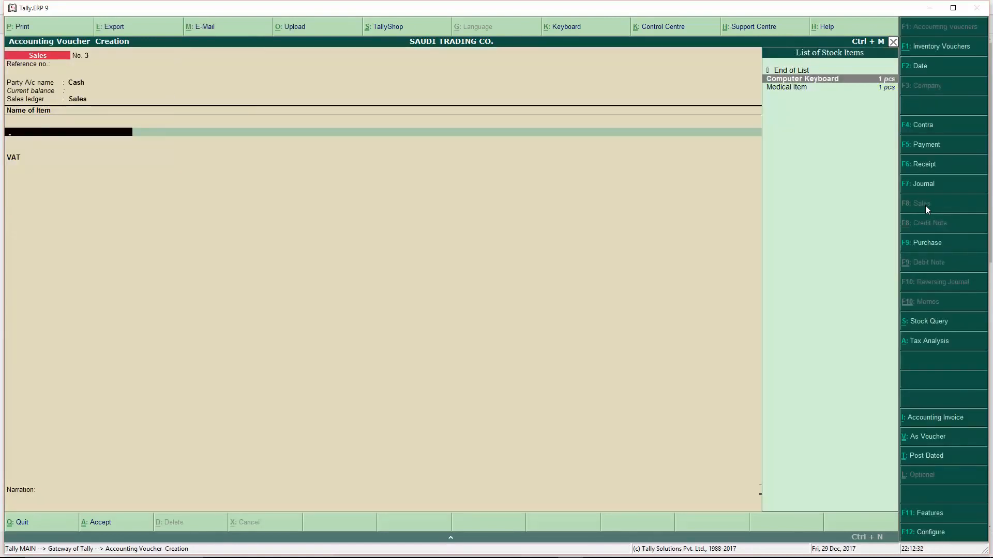
- Sell one Computer Keyboard at 150.00 with VAT overridden to 5.00 and save voucher No. 3
{"action": "key", "text": "Return"}
{"action": "type", "text": "1"}
{"action": "key", "text": "Return"}
{"action": "key", "text": "Return"}
{"action": "key", "text": "Return"}
{"action": "key", "text": "Return"}
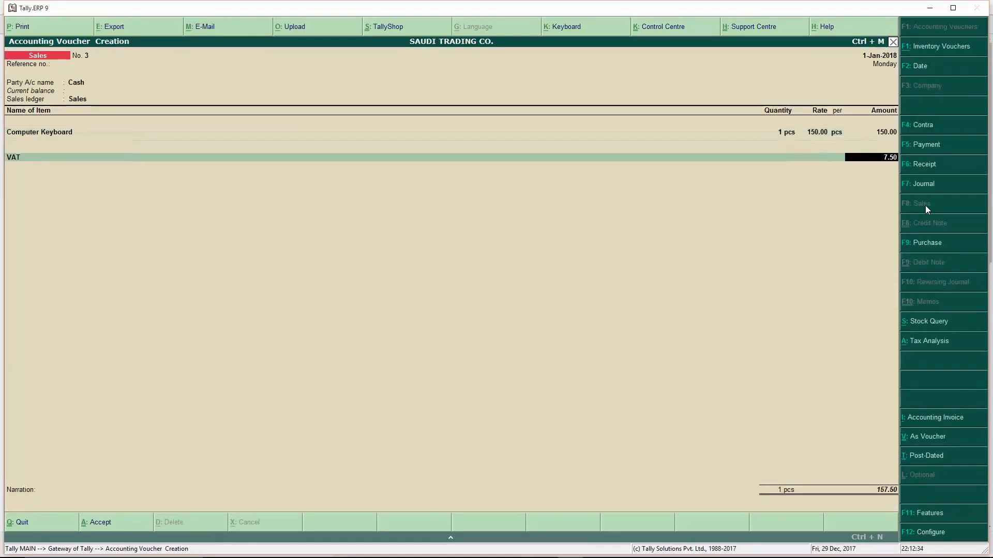
{"action": "type", "text": "5"}
{"action": "key", "text": "Return"}
{"action": "key", "text": "Return"}
{"action": "key", "text": "Return"}
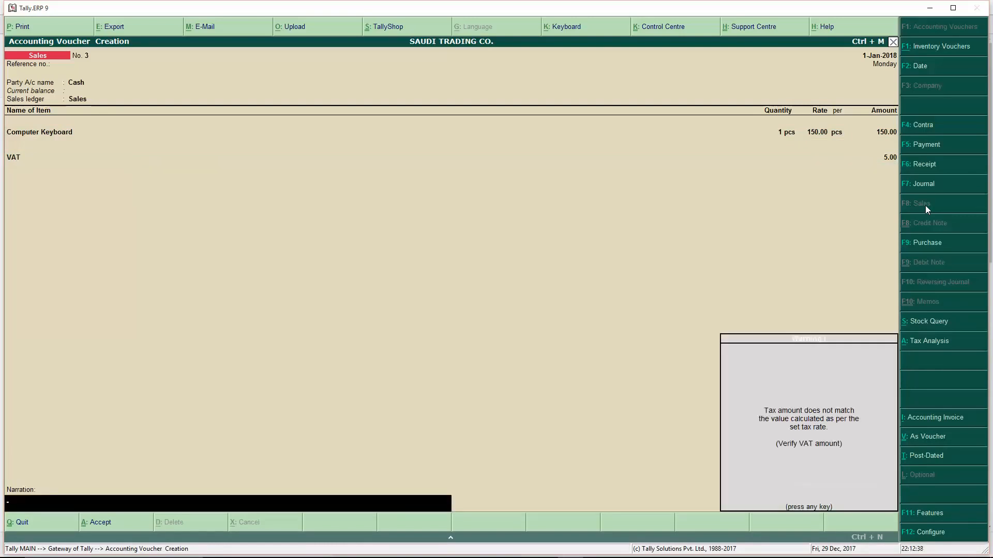
{"action": "key", "text": "Return"}
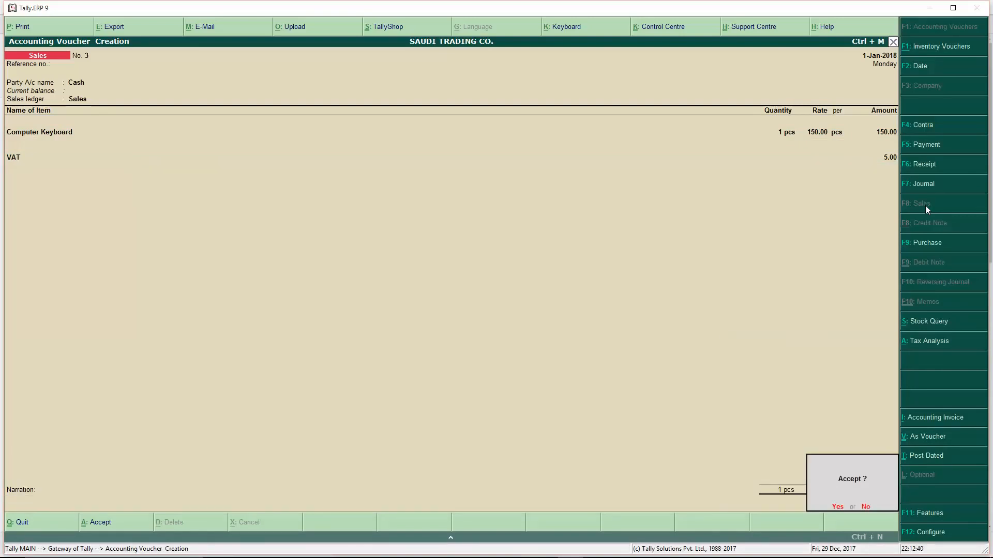
{"action": "key", "text": "Return"}
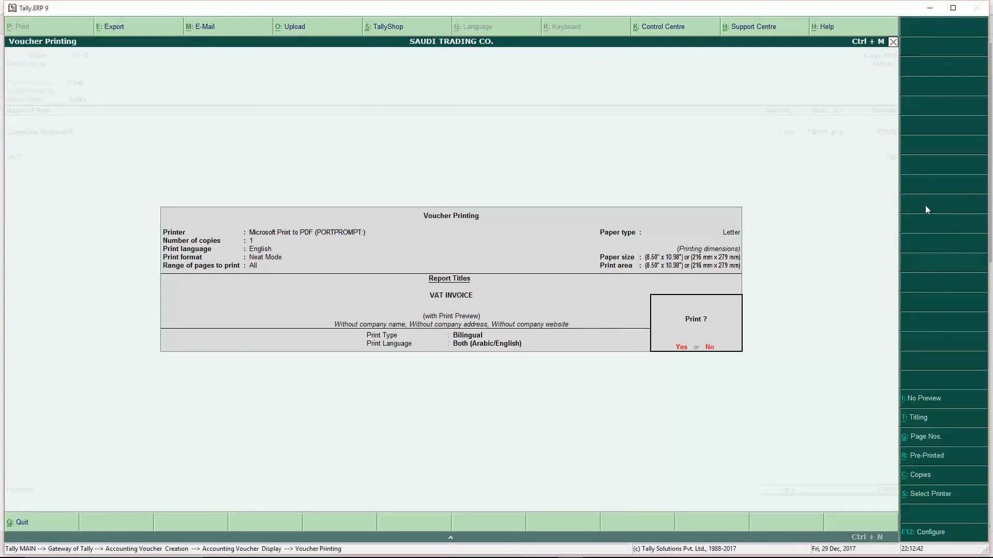
{"action": "key", "text": "Return"}
- Skip printing and quit voucher entry back to the Gateway of Tally
{"action": "key", "text": "Escape"}
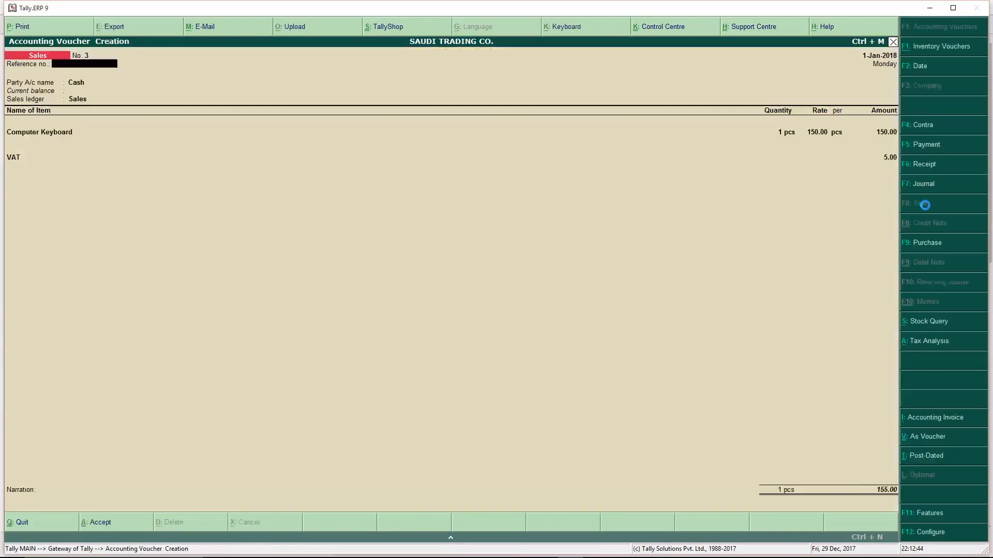
{"action": "key", "text": "Escape"}
{"action": "key", "text": "Return"}
- Open the VAT Return via Display > Statutory Reports > VAT
{"action": "key", "text": "Up"}
{"action": "key", "text": "Up"}
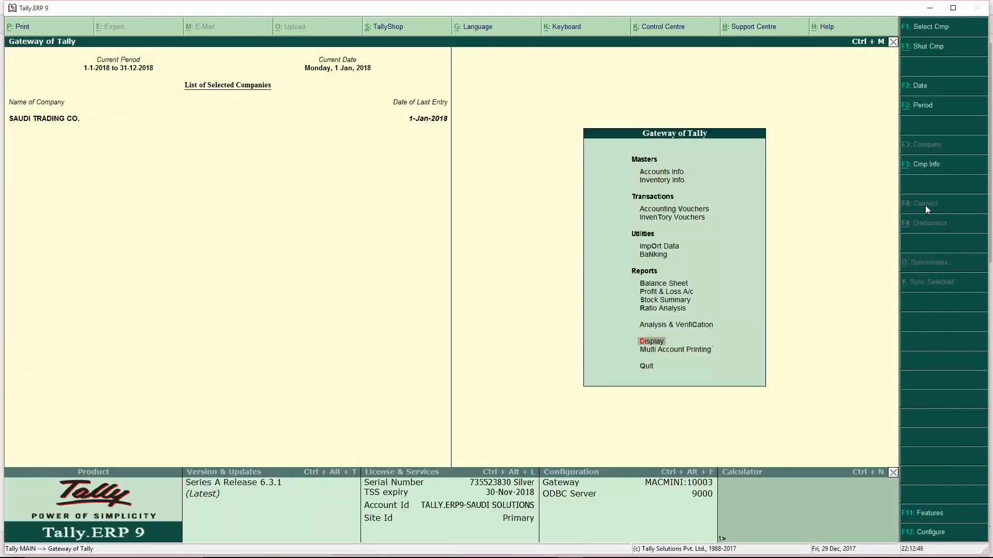
{"action": "left_click", "coordinate": [653, 342]}
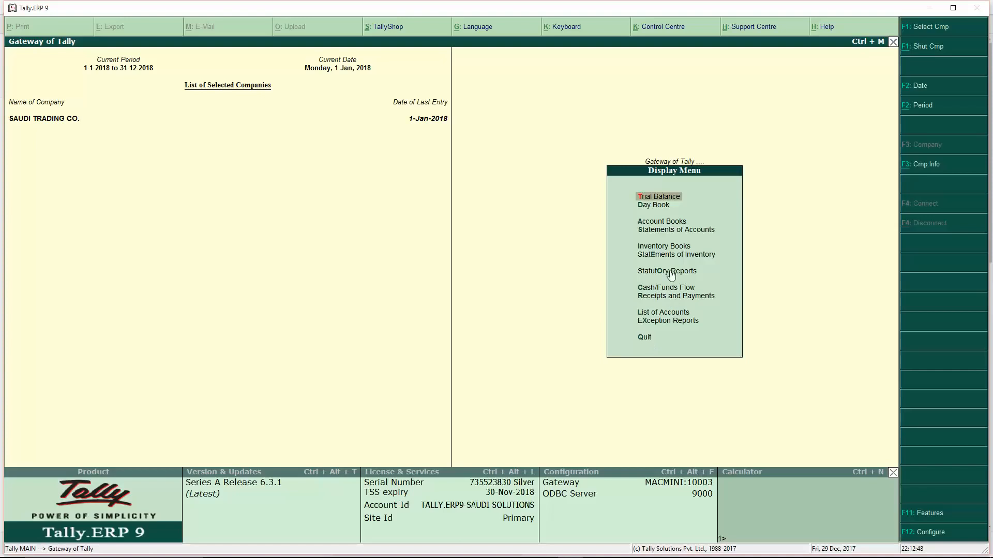
{"action": "left_click", "coordinate": [665, 274]}
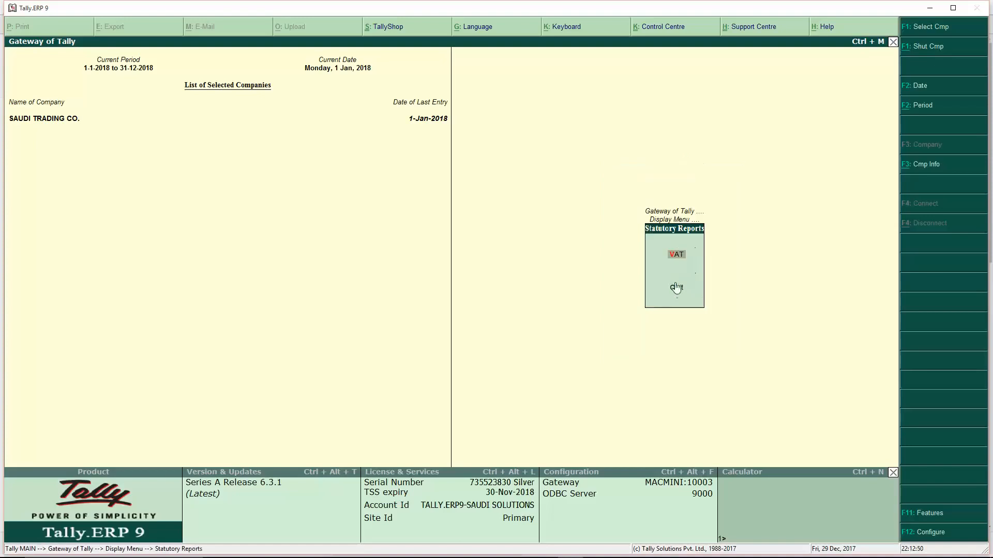
{"action": "left_click", "coordinate": [678, 256]}
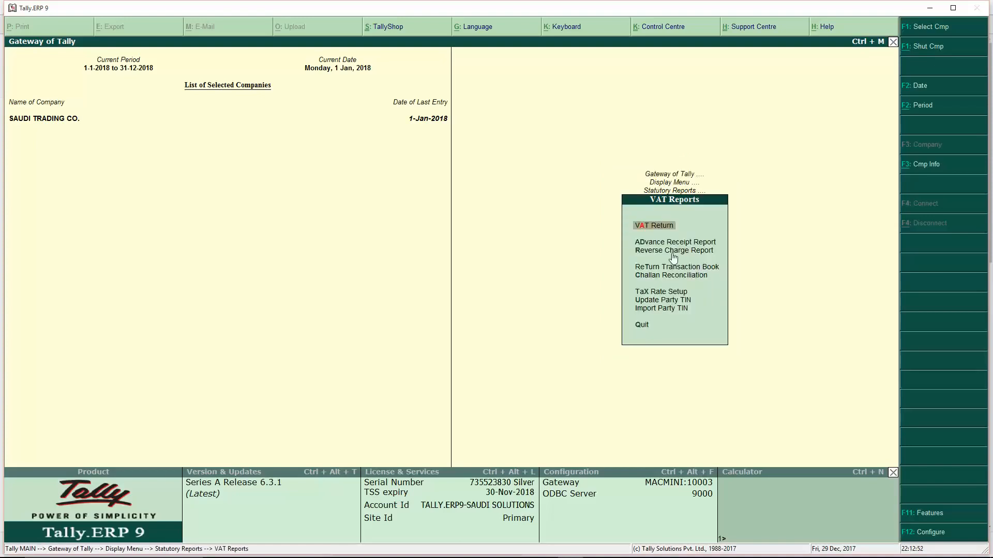
{"action": "left_click", "coordinate": [654, 226]}
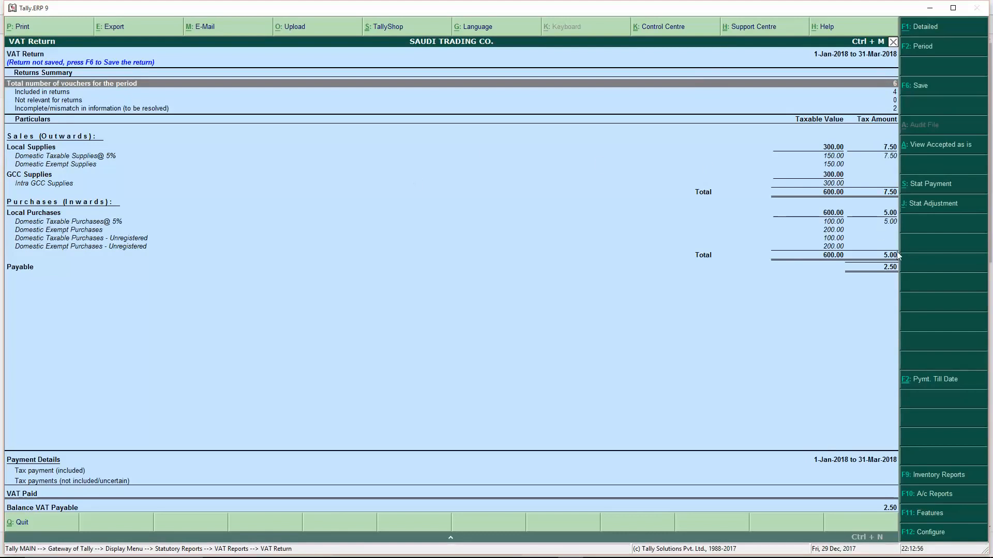
- Drill into 'Incomplete/mismatch in information' to the tax-amount-modified exceptions
{"action": "left_click", "coordinate": [894, 109]}
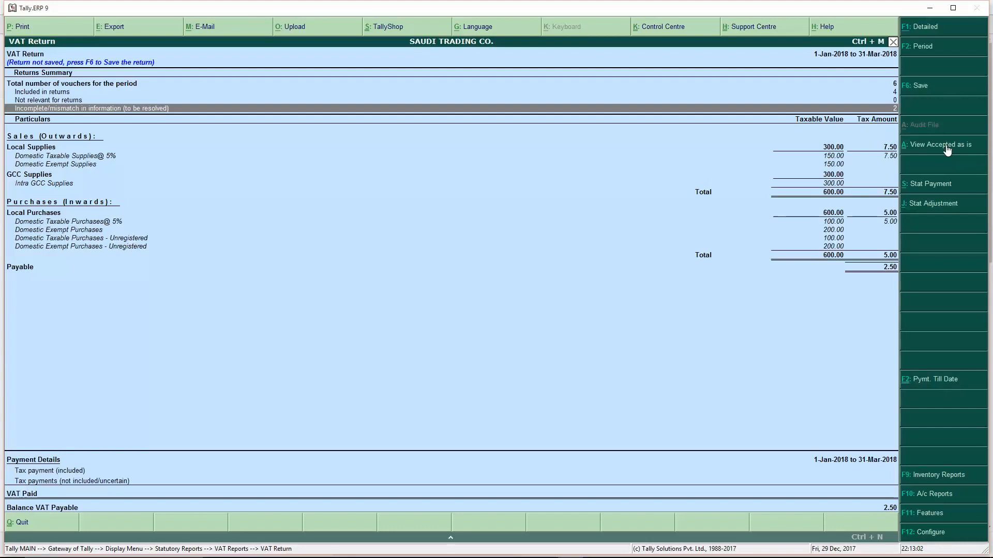
{"action": "key", "text": "Return"}
{"action": "key", "text": "Down"}
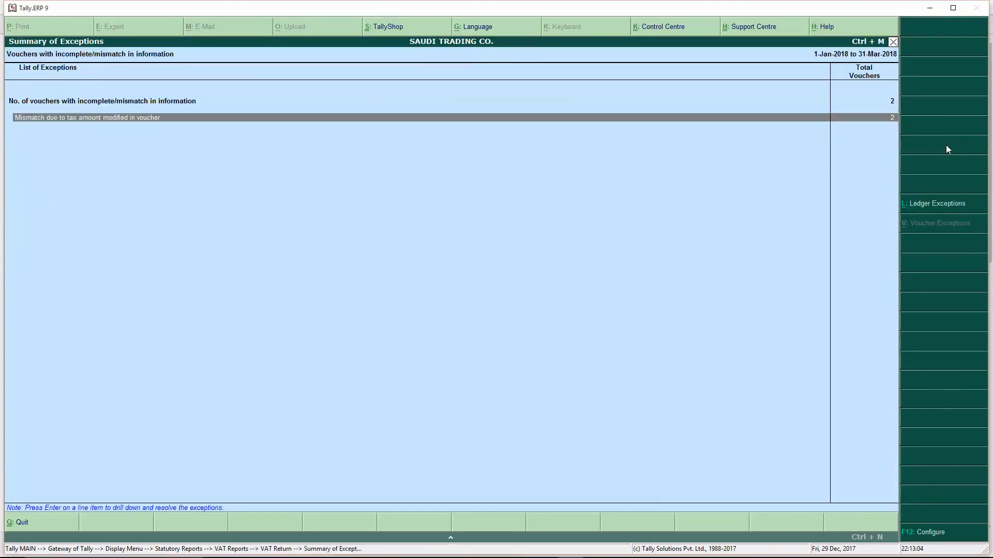
- Resolve the Domestic Taxable Purchases @ 5% line with duty ledger VAT and tax 5.00
{"action": "key", "text": "Return"}
{"action": "key", "text": "Down"}
{"action": "key", "text": "Down"}
{"action": "key", "text": "Down"}
{"action": "key", "text": "Up"}
{"action": "key", "text": "Up"}
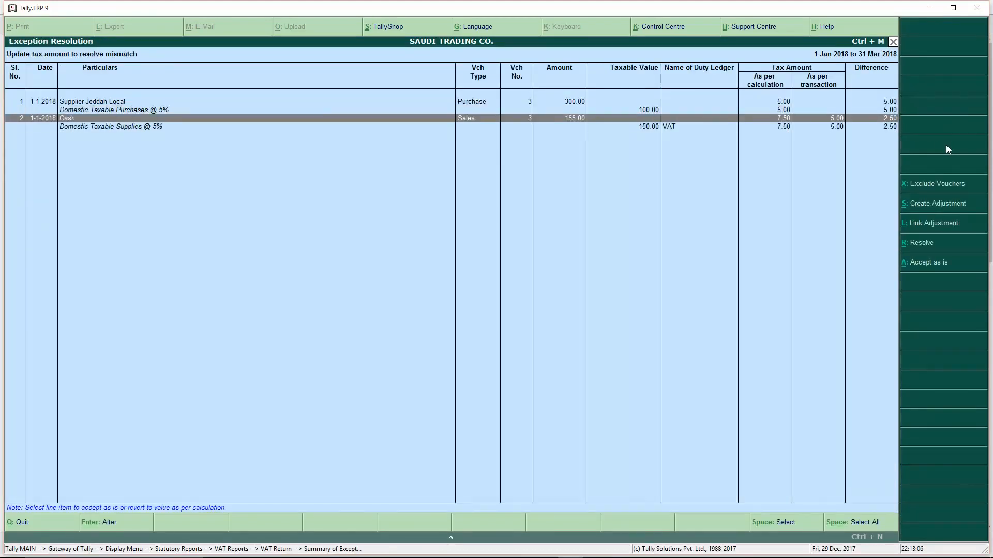
{"action": "key", "text": "Down"}
{"action": "key", "text": "Down"}
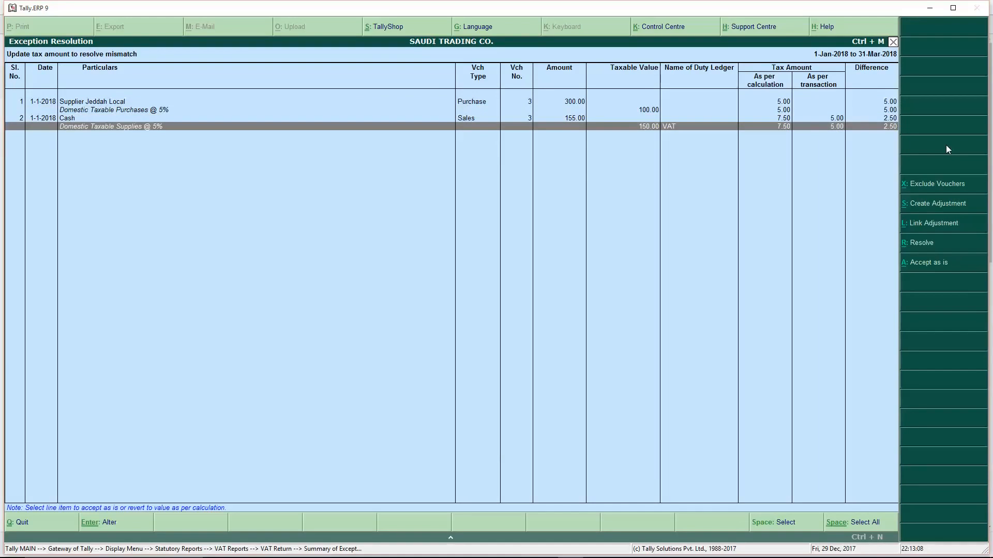
{"action": "key", "text": "Up"}
{"action": "key", "text": "Up"}
{"action": "key", "text": "Up"}
{"action": "key", "text": "Down"}
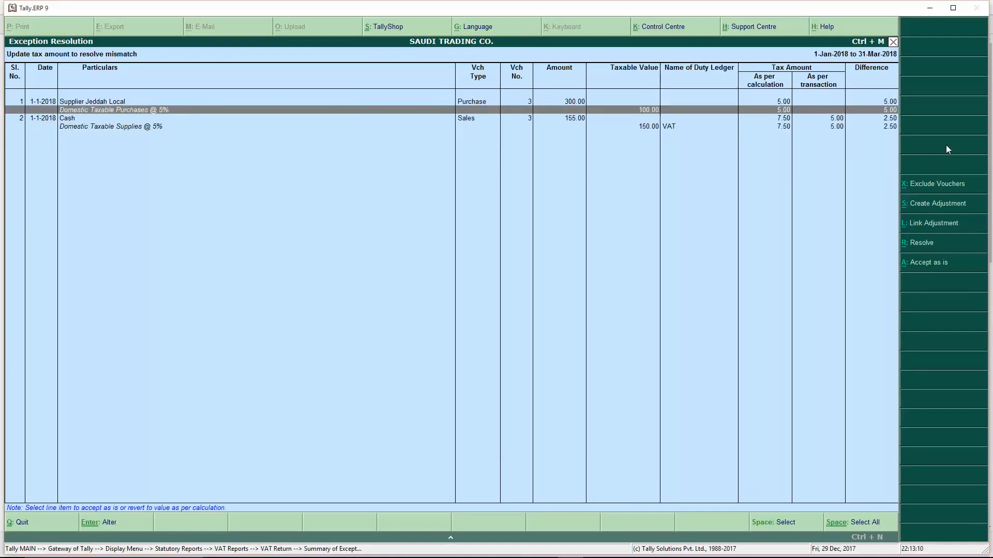
{"action": "key", "text": "Return"}
{"action": "key", "text": "Down"}
{"action": "key", "text": "Return"}
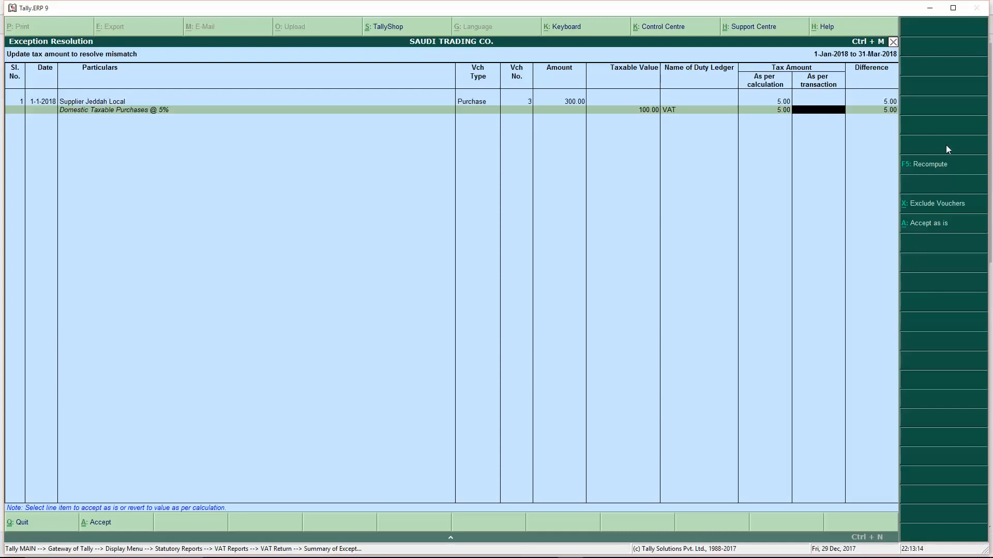
{"action": "type", "text": "5"}
{"action": "key", "text": "Return"}
{"action": "key", "text": "Return"}
{"action": "key", "text": "Return"}
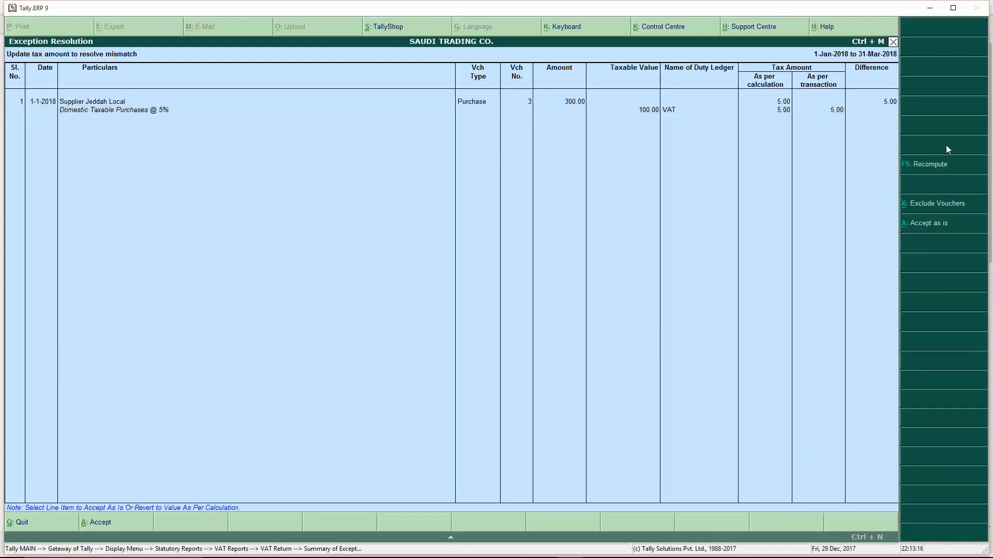
{"action": "key", "text": "Down"}
{"action": "key", "text": "Return"}
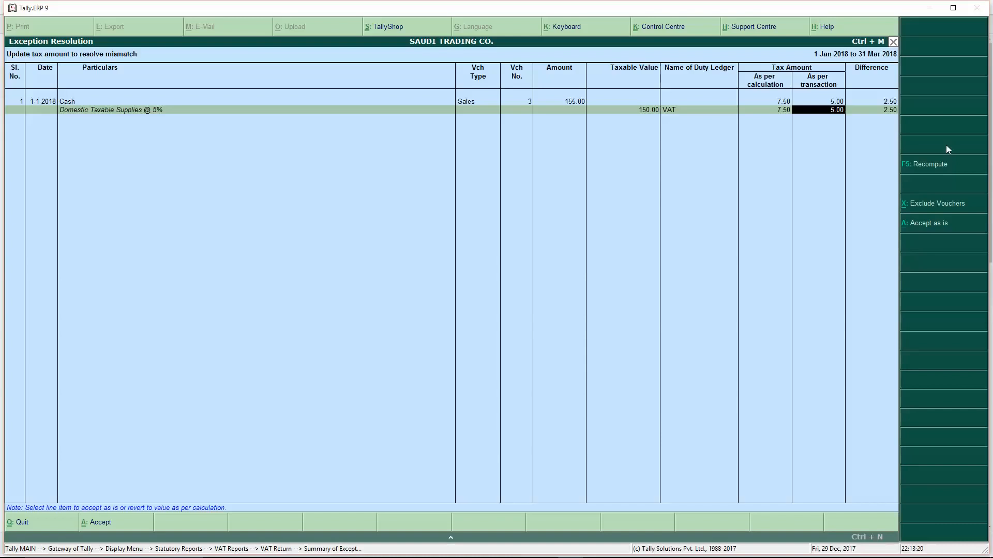
- Correct the cash sale's transaction tax to 7.50, accept it, and leave the exceptions
{"action": "type", "text": "2.5"}
{"action": "key", "text": "Return"}
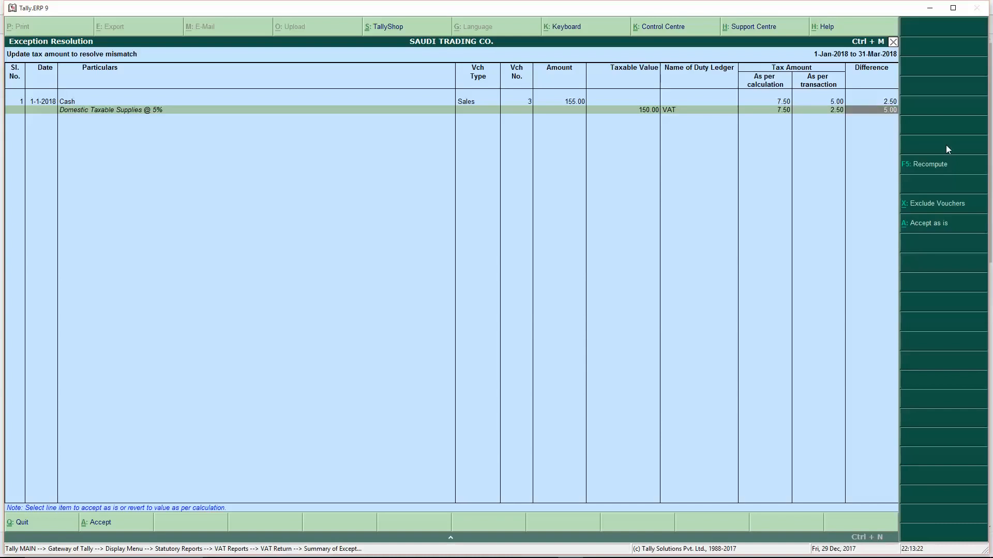
{"action": "key", "text": "BackSpace"}
{"action": "type", "text": "5"}
{"action": "key", "text": "Return"}
{"action": "key", "text": "BackSpace"}
{"action": "type", "text": "7.5"}
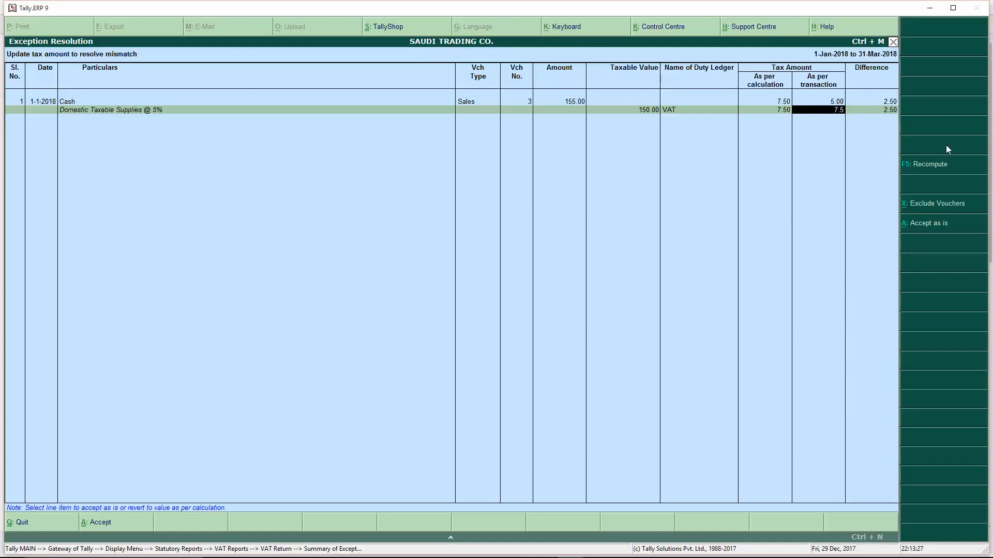
{"action": "key", "text": "Return"}
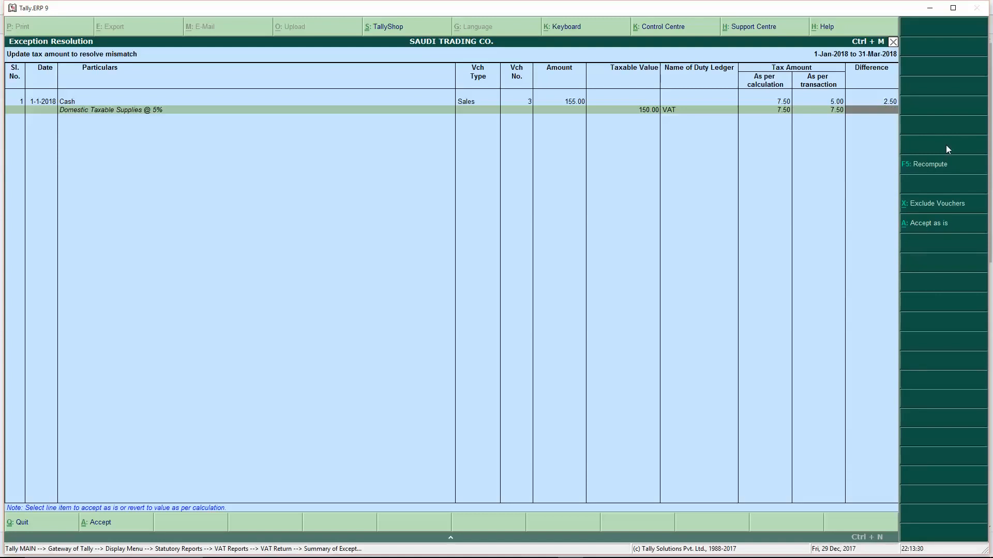
{"action": "key", "text": "Return"}
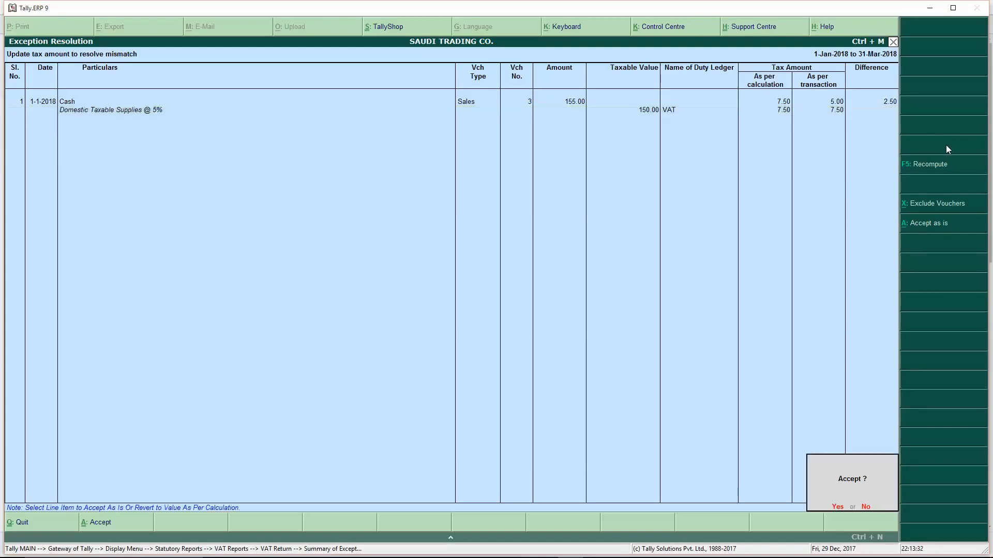
{"action": "key", "text": "y"}
{"action": "key", "text": "Escape"}
{"action": "key", "text": "Escape"}
{"action": "key", "text": "Escape"}
{"action": "key", "text": "Escape"}
{"action": "key", "text": "Escape"}
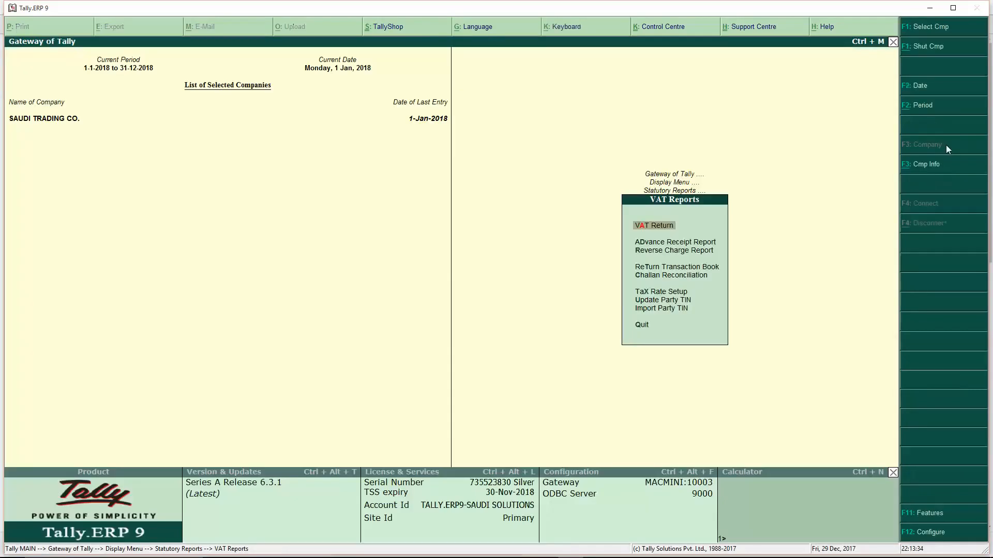
- In the Sales Register, check that cash sale voucher No. 3 now carries 7.50 VAT
{"action": "key", "text": "d"}
{"action": "key", "text": "a"}
{"action": "key", "text": "s"}
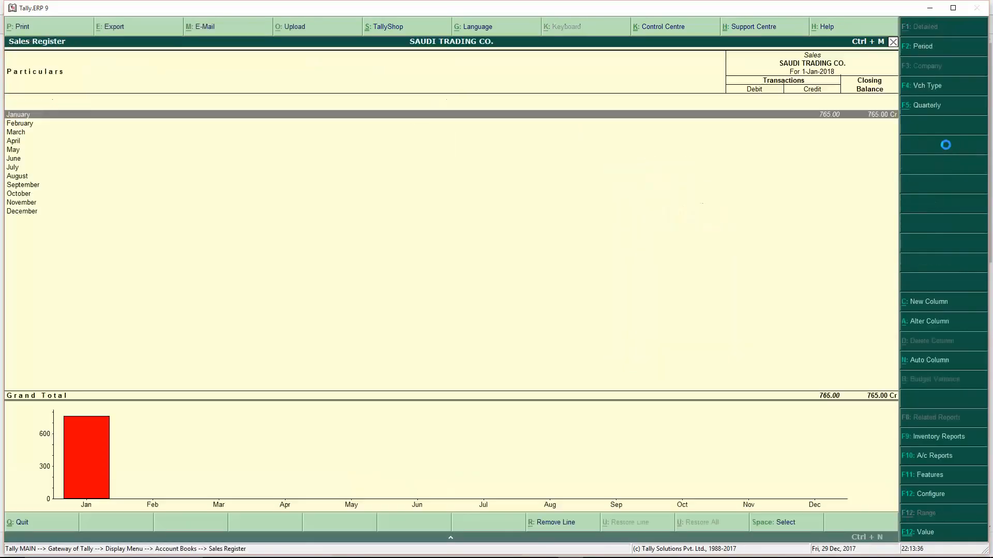
{"action": "key", "text": "Return"}
{"action": "key", "text": "Down"}
{"action": "key", "text": "Down"}
{"action": "key", "text": "Return"}
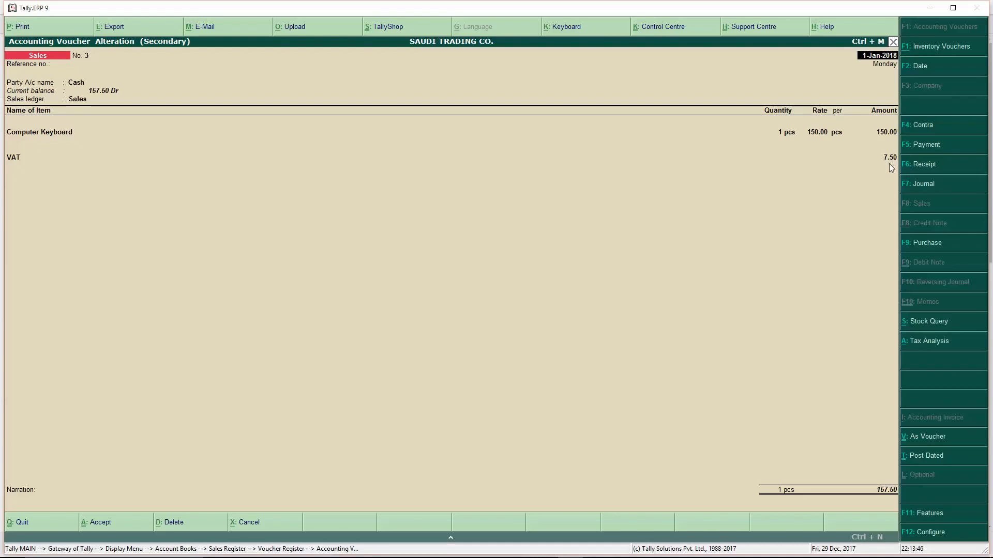
{"action": "key", "text": "Escape"}
{"action": "key", "text": "Return"}
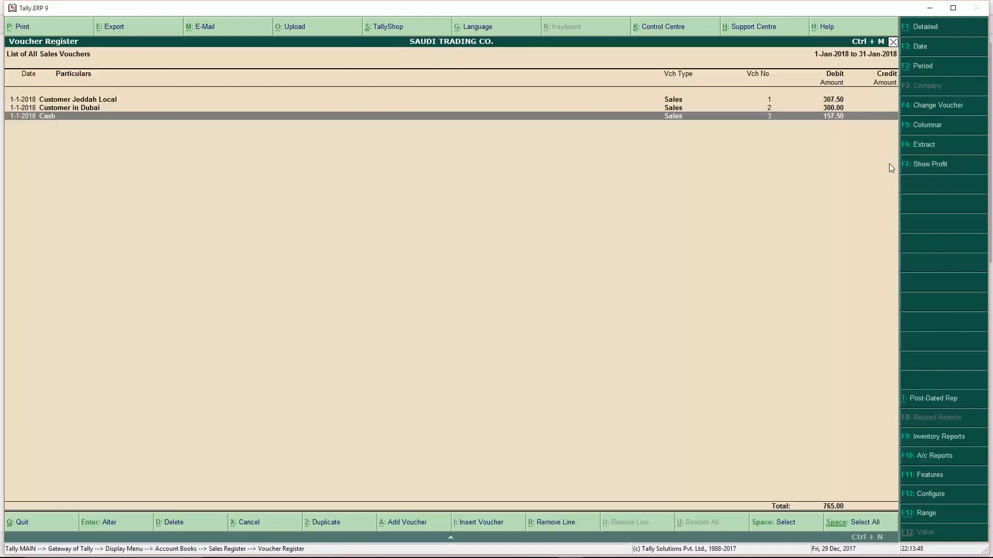
{"action": "key", "text": "Escape"}
{"action": "key", "text": "Escape"}
- In the Purchase Register, check that purchase voucher No. 3 now carries 5.00 VAT
{"action": "key", "text": "Up"}
{"action": "key", "text": "Down"}
{"action": "key", "text": "Down"}
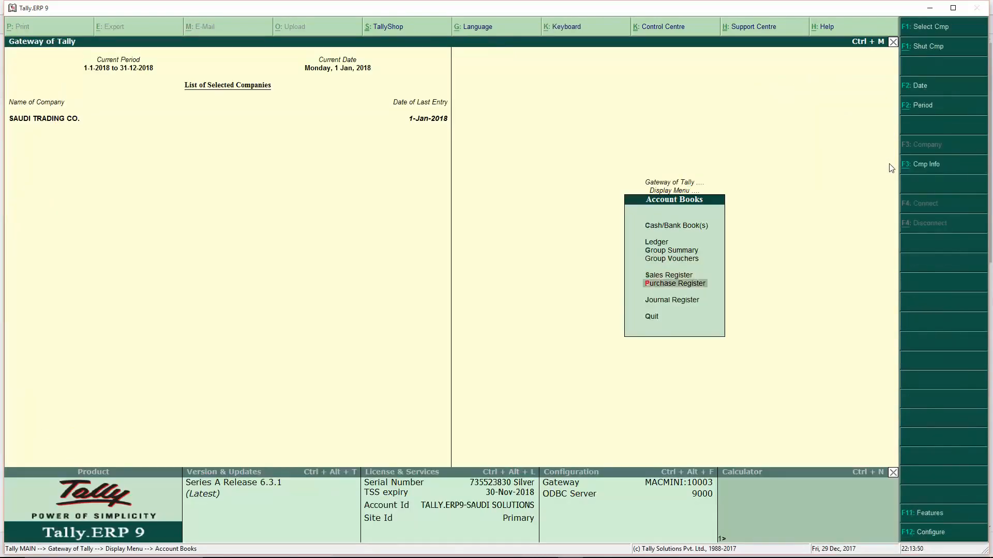
{"action": "key", "text": "Return"}
{"action": "key", "text": "Return"}
{"action": "key", "text": "Down"}
{"action": "key", "text": "Down"}
{"action": "key", "text": "Return"}
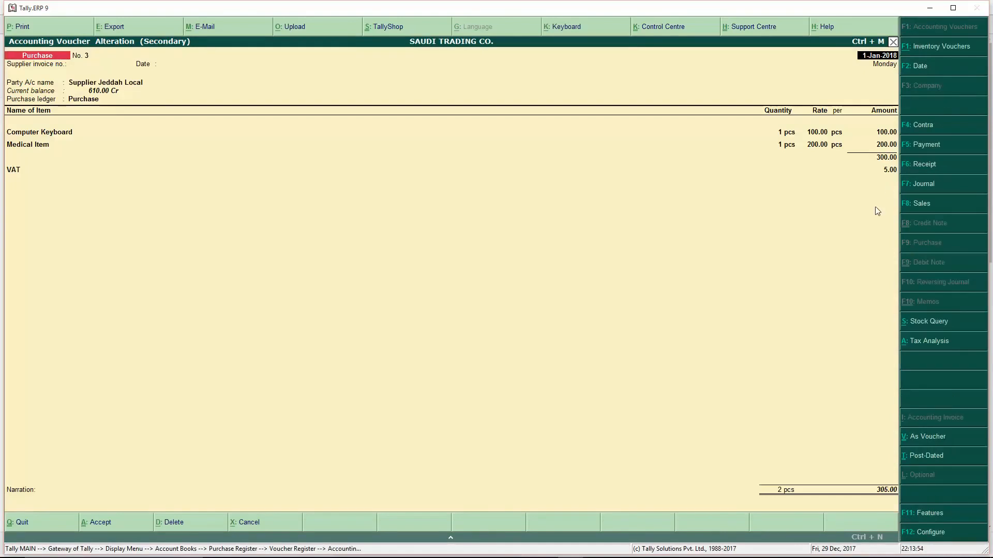
{"action": "key", "text": "Escape"}
{"action": "key", "text": "Return"}
{"action": "key", "text": "Escape"}
{"action": "key", "text": "Escape"}
{"action": "key", "text": "Escape"}
{"action": "key", "text": "Escape"}
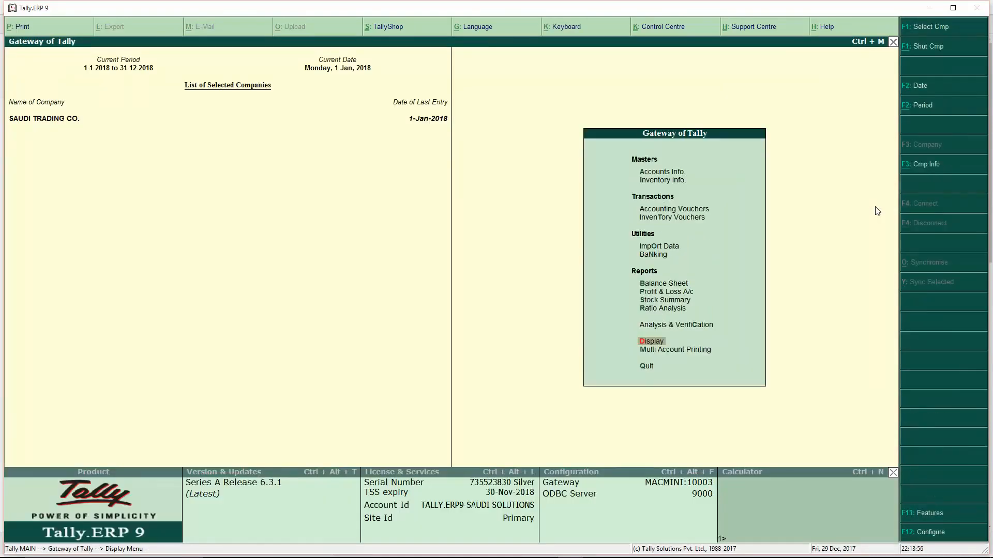
- Go to Display > Statutory Reports and open the VAT reports
{"action": "key", "text": "Up"}
{"action": "key", "text": "Down"}
{"action": "key", "text": "Return"}
{"action": "key", "text": "Down"}
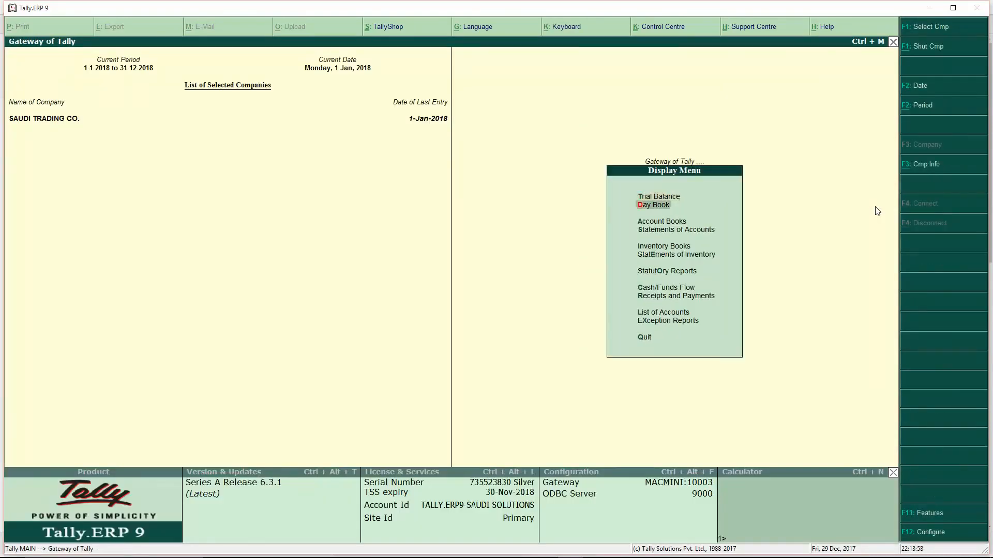
{"action": "key", "text": "Down"}
{"action": "key", "text": "Down"}
{"action": "key", "text": "Down"}
{"action": "key", "text": "Down"}
{"action": "key", "text": "Down"}
{"action": "key", "text": "Return"}
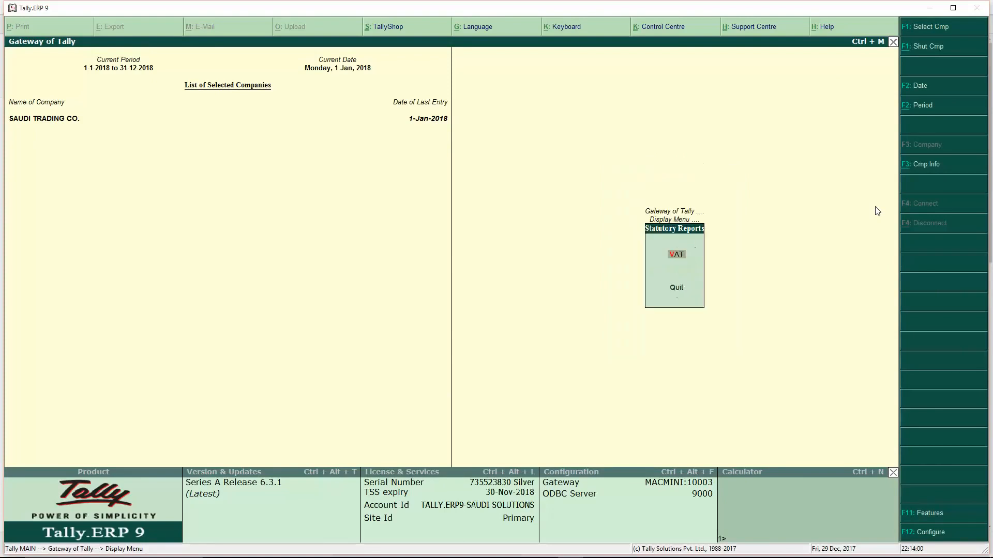
{"action": "key", "text": "Return"}
{"action": "key", "text": "Return"}
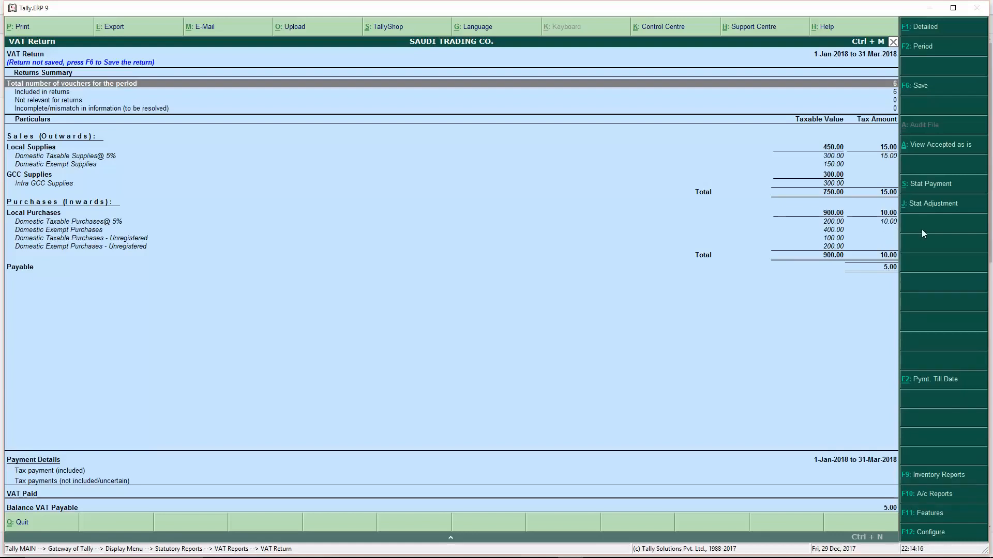
- From the VAT Return, start a statutory payment for the 5.00 VAT due
{"action": "left_click", "coordinate": [920, 185]}
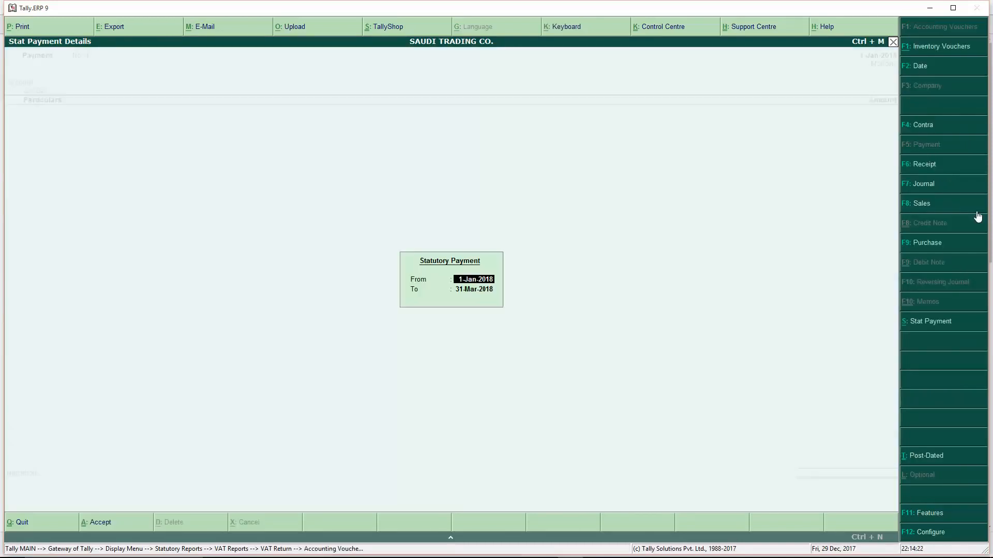
- Use the 1-Jan-2018 to 31-Mar-2018 period and save a 5.00 VAT payment from Cash
{"action": "key", "text": "Return"}
{"action": "key", "text": "Return"}
{"action": "key", "text": "Return"}
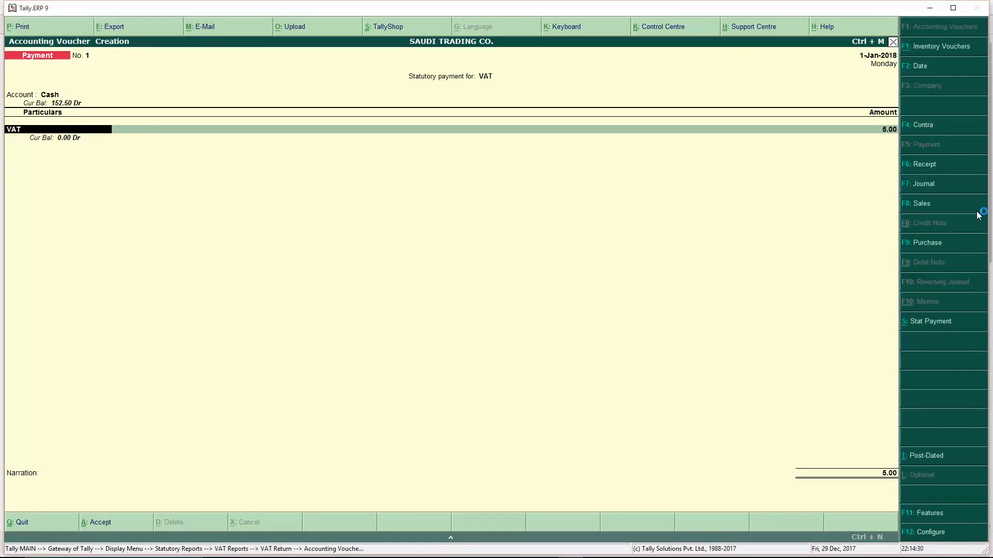
{"action": "key", "text": "Return"}
{"action": "key", "text": "Return"}
{"action": "key", "text": "Return"}
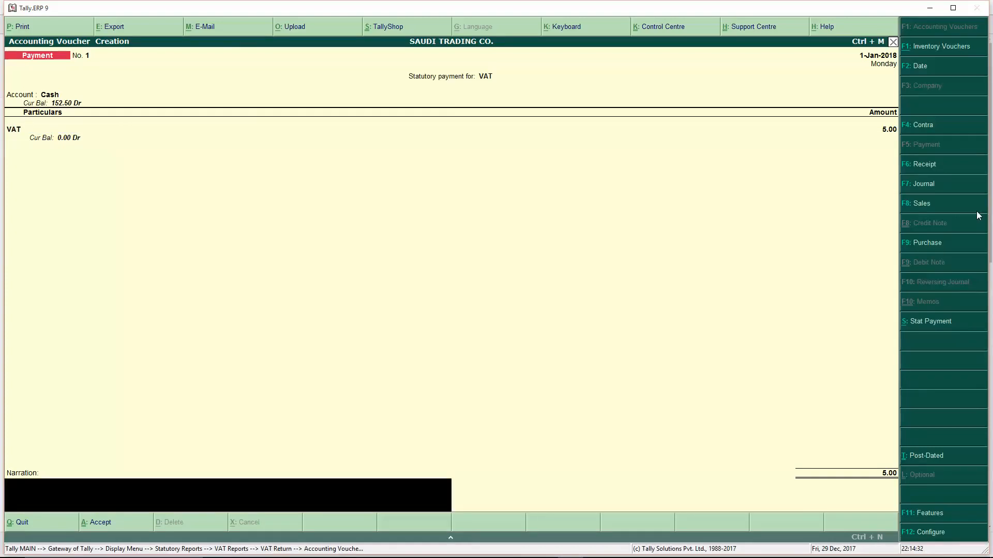
{"action": "key", "text": "Return"}
{"action": "key", "text": "Return"}
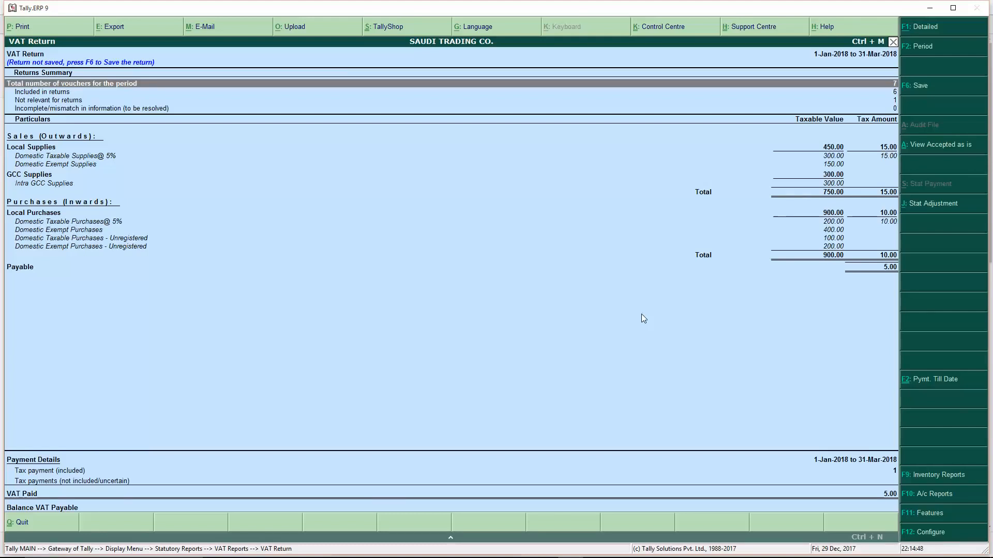
- Close the VAT Return showing 5.00 VAT paid and back out to the Gateway of Tally
{"action": "key", "text": "Escape"}
{"action": "key", "text": "Escape"}
{"action": "key", "text": "Escape"}
{"action": "key", "text": "Escape"}
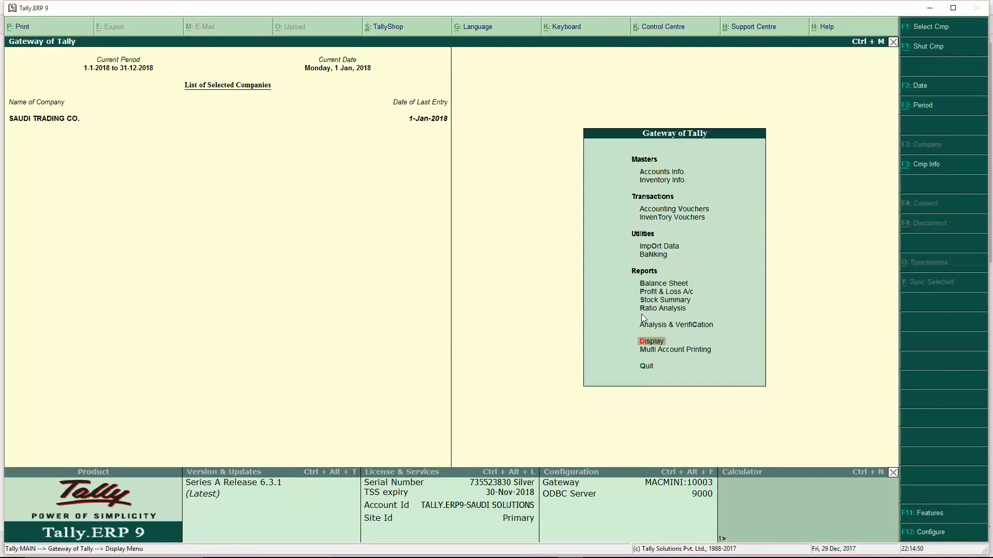
{"action": "key", "text": "Up"}
{"action": "key", "text": "Up"}
{"action": "key", "text": "Down"}
{"action": "key", "text": "Down"}
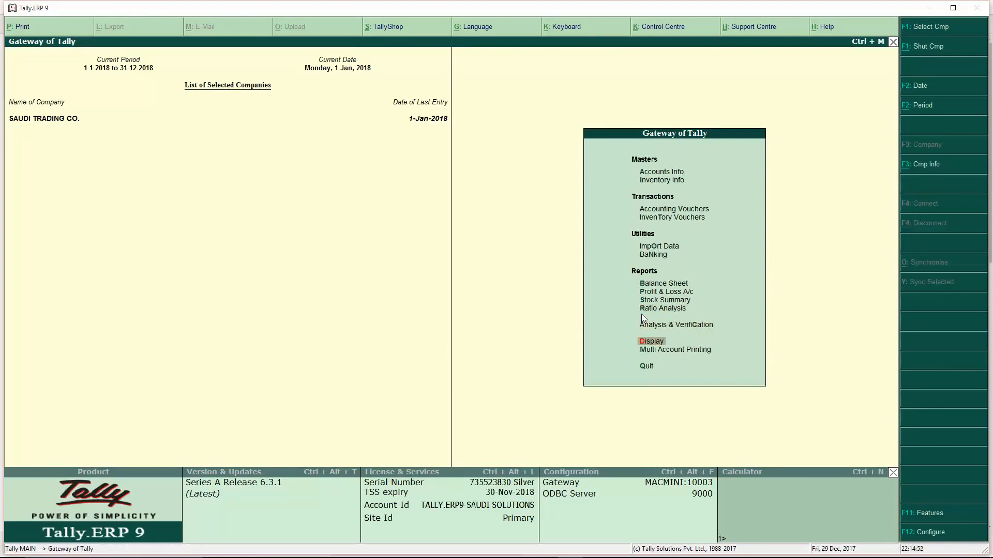